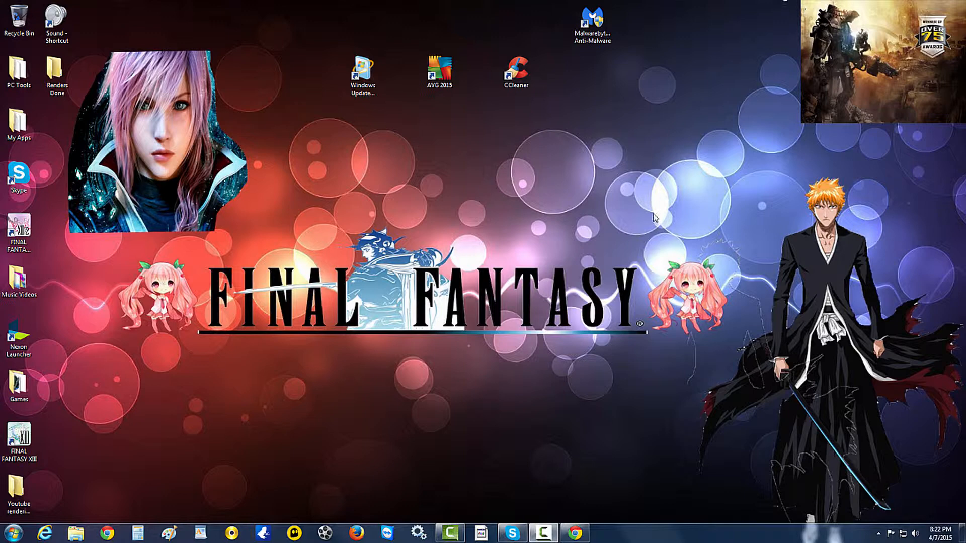
- Launch CCleaner from its desktop shortcut
click(632, 149)
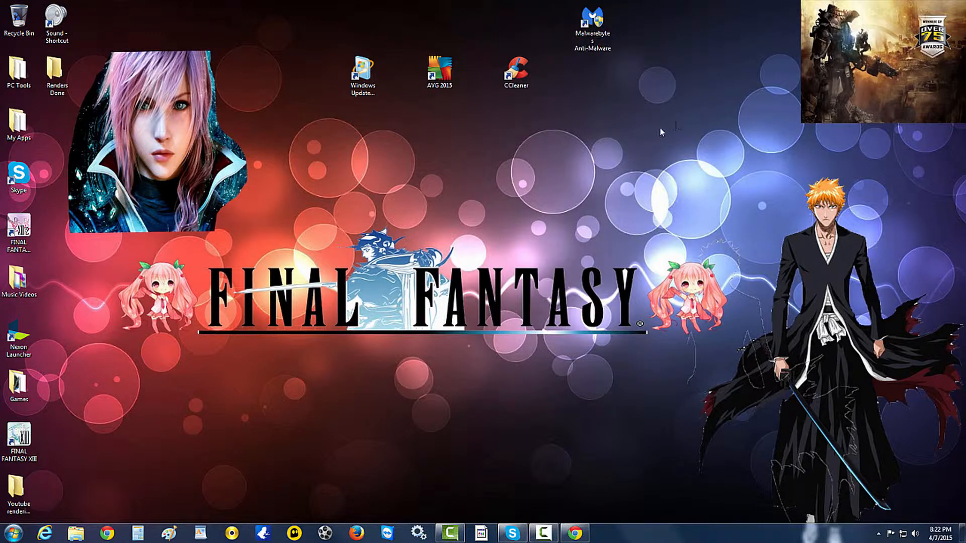
click(522, 74)
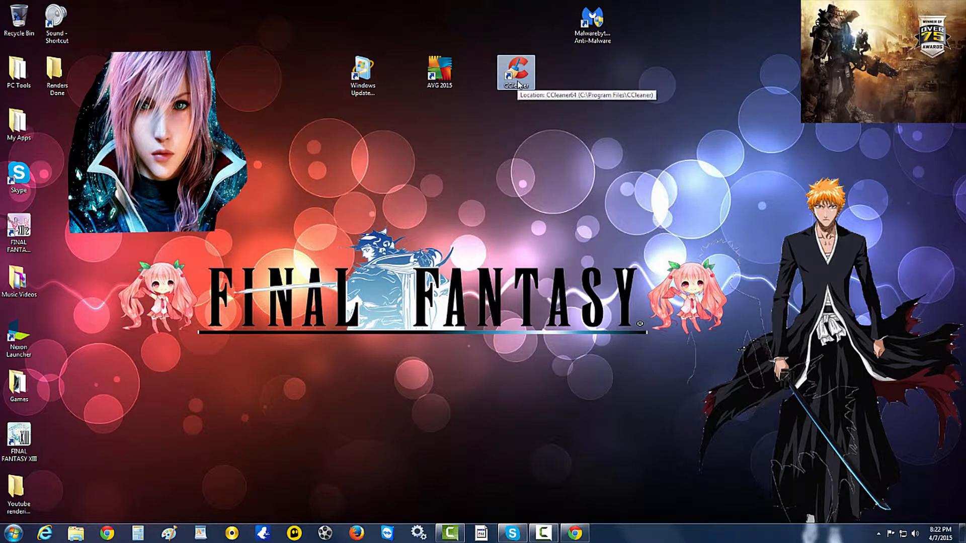
double_click(531, 69)
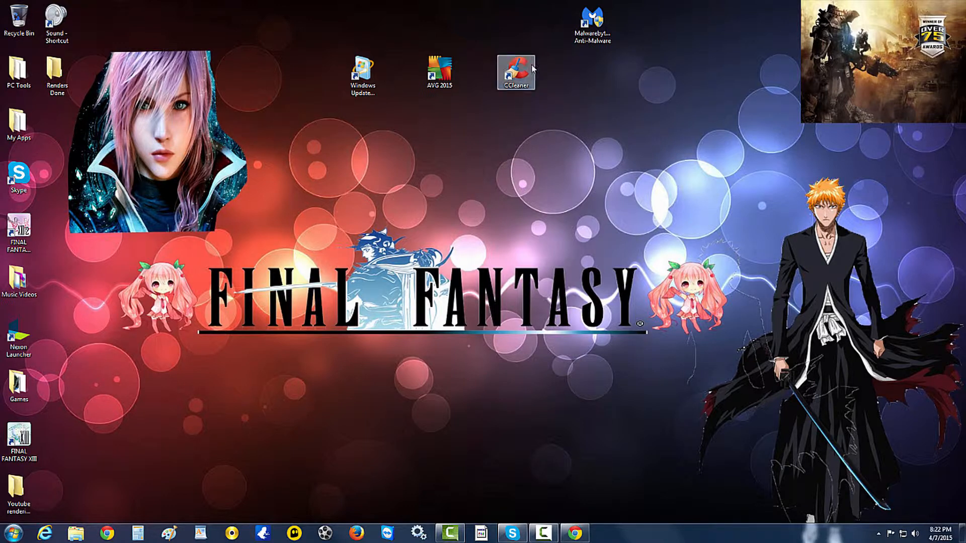
double_click(524, 74)
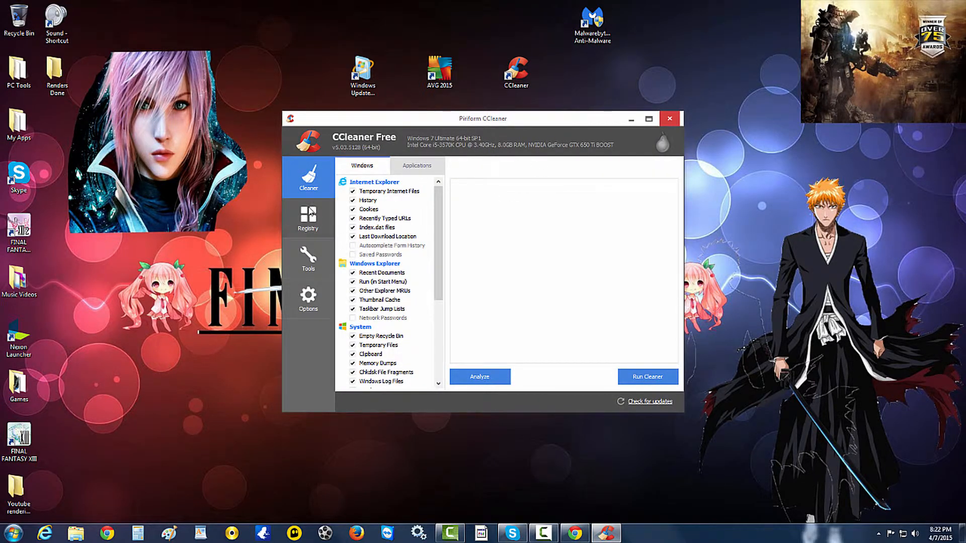
- Look over the Cleaner's Windows and Applications option lists and the Registry cleaner's categories
click(421, 167)
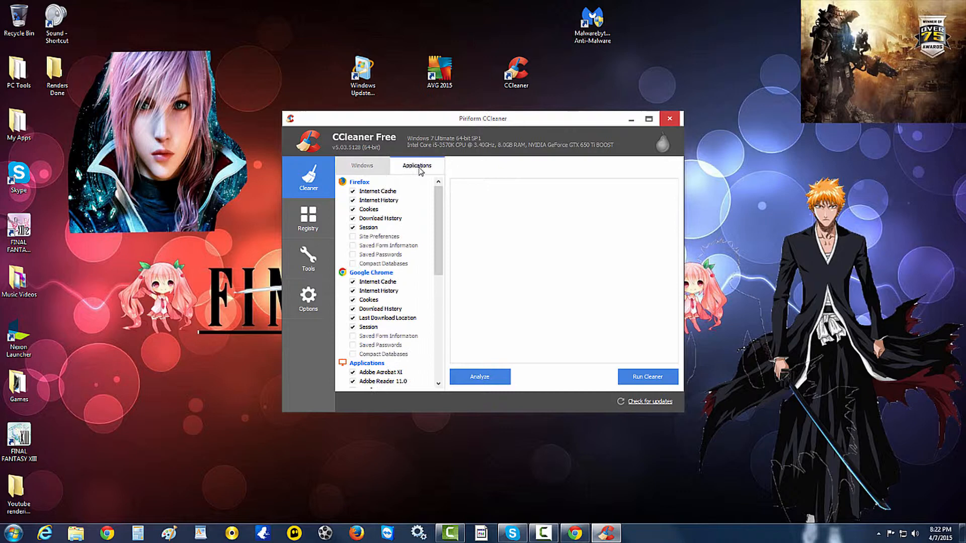
click(377, 169)
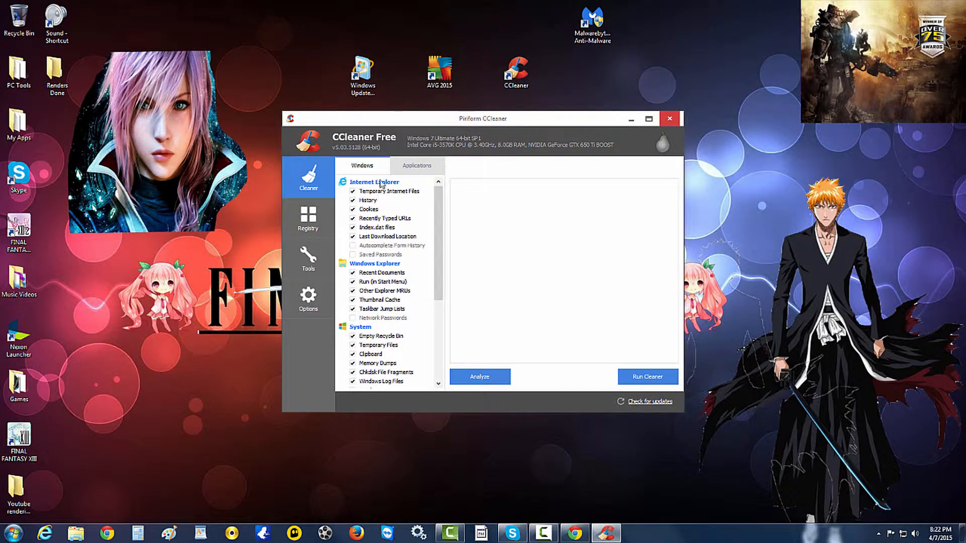
scroll(395, 321, down, 5)
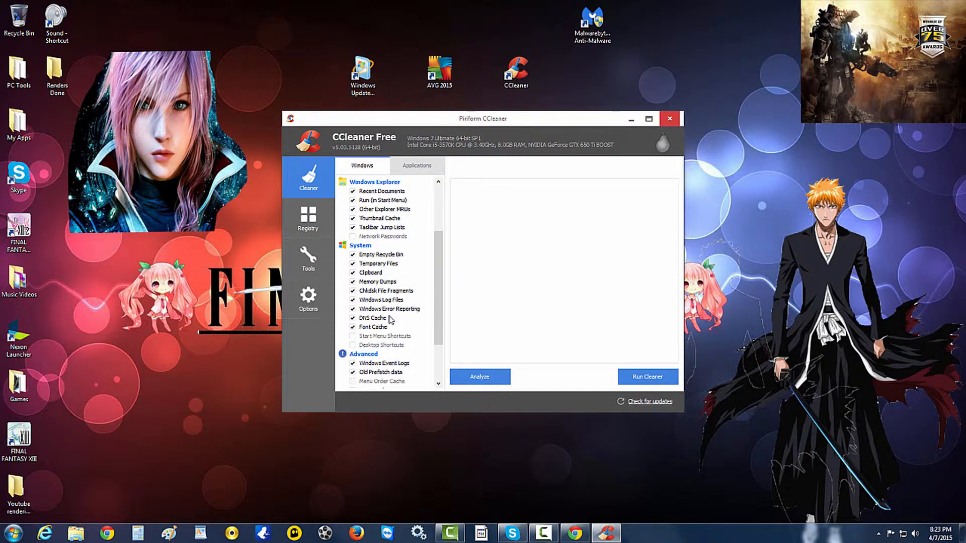
scroll(392, 316, up, 5)
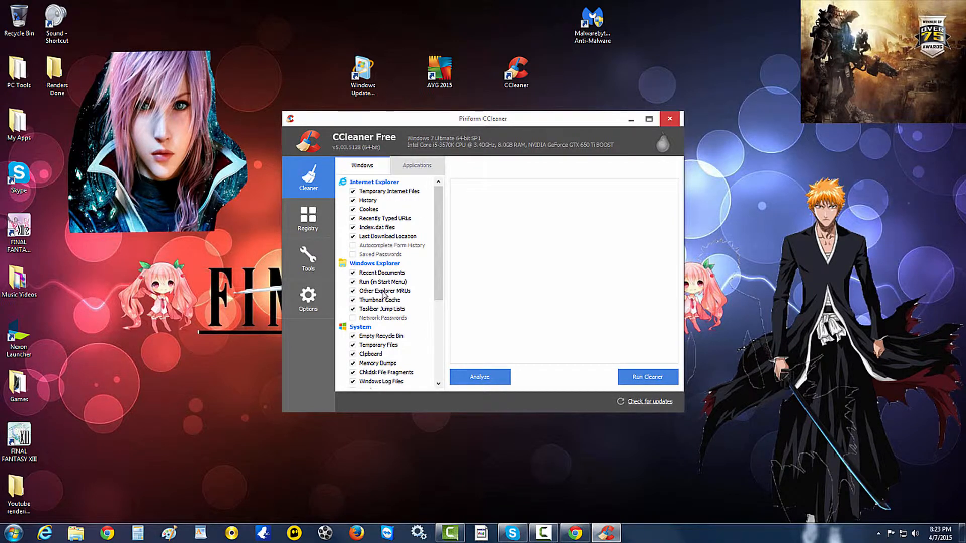
click(299, 220)
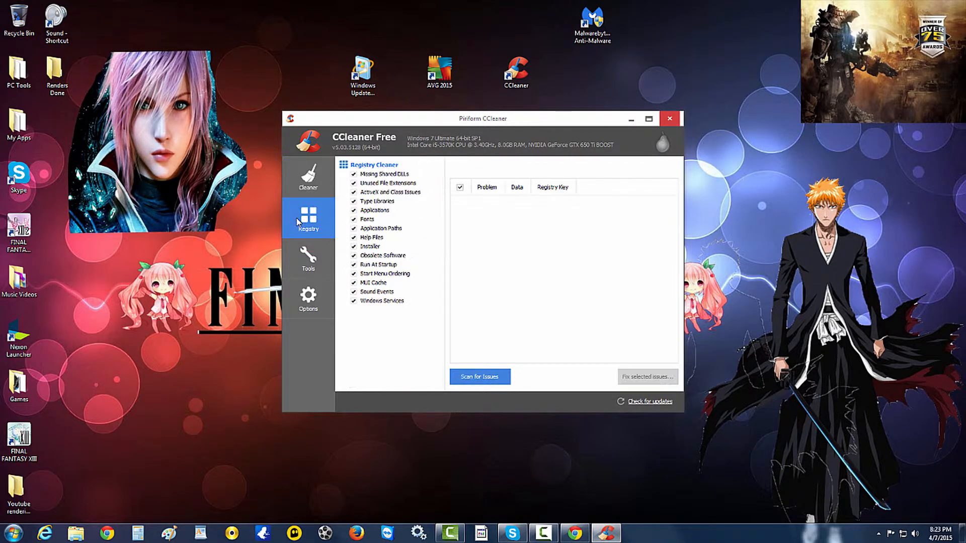
- Look through the Startup, Disk Analyzer, System Restore and Drive Wiper tools, and view the Options page
click(322, 259)
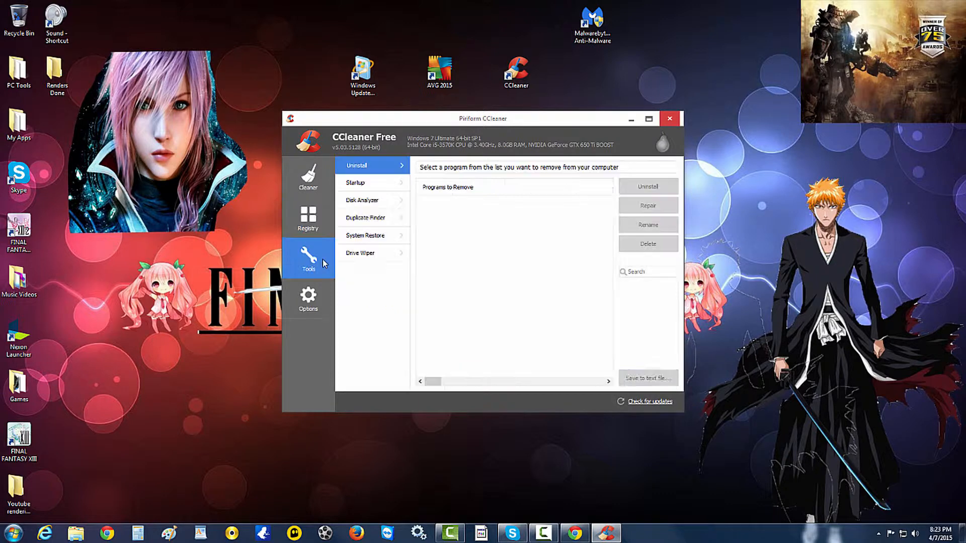
click(360, 185)
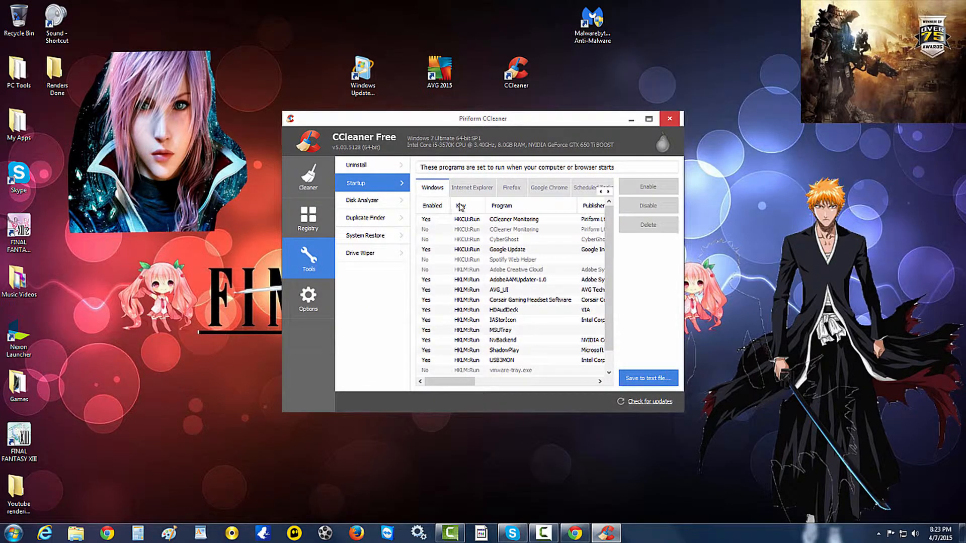
click(542, 190)
click(432, 188)
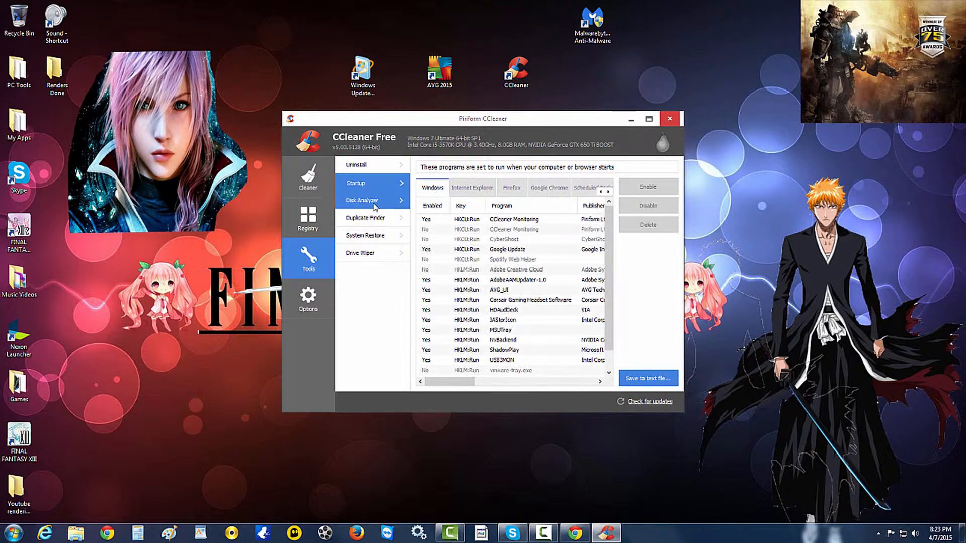
click(375, 201)
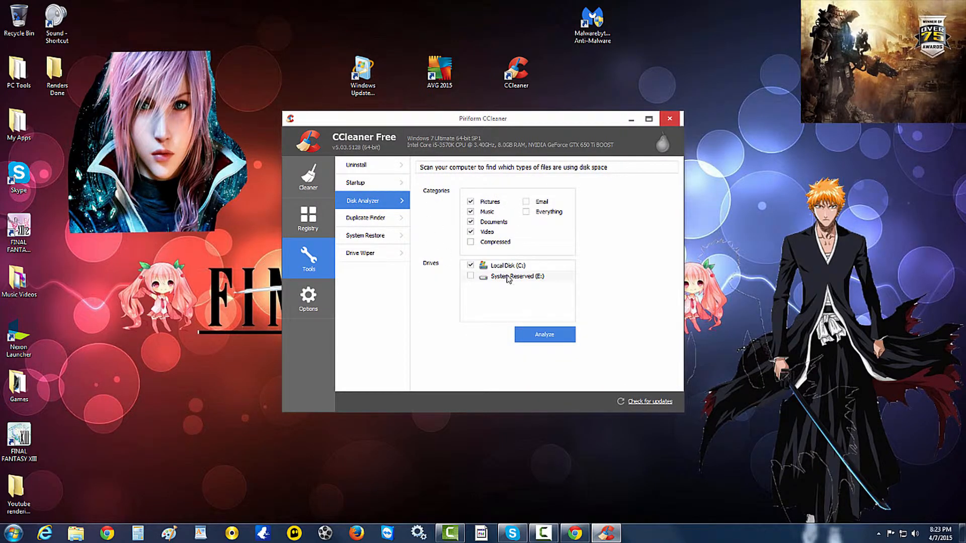
click(369, 236)
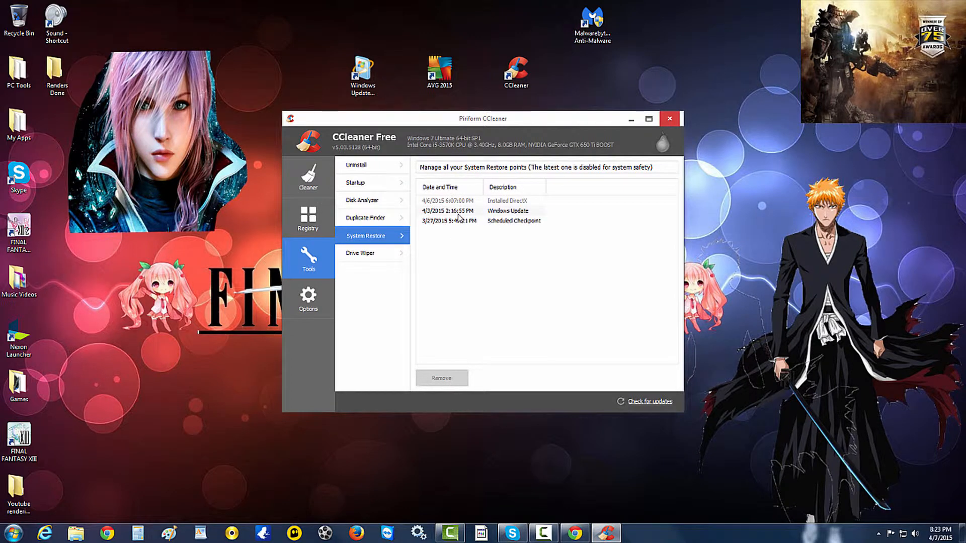
click(460, 212)
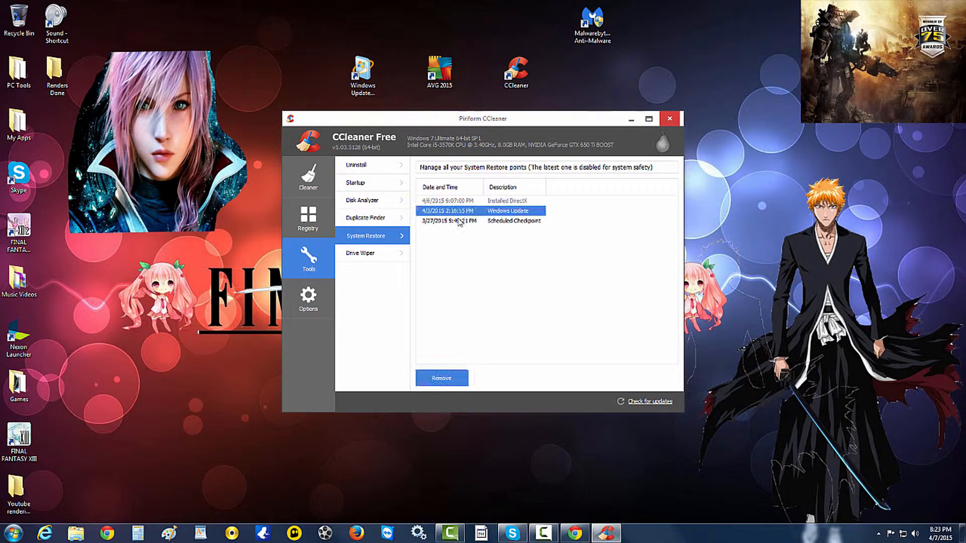
click(361, 252)
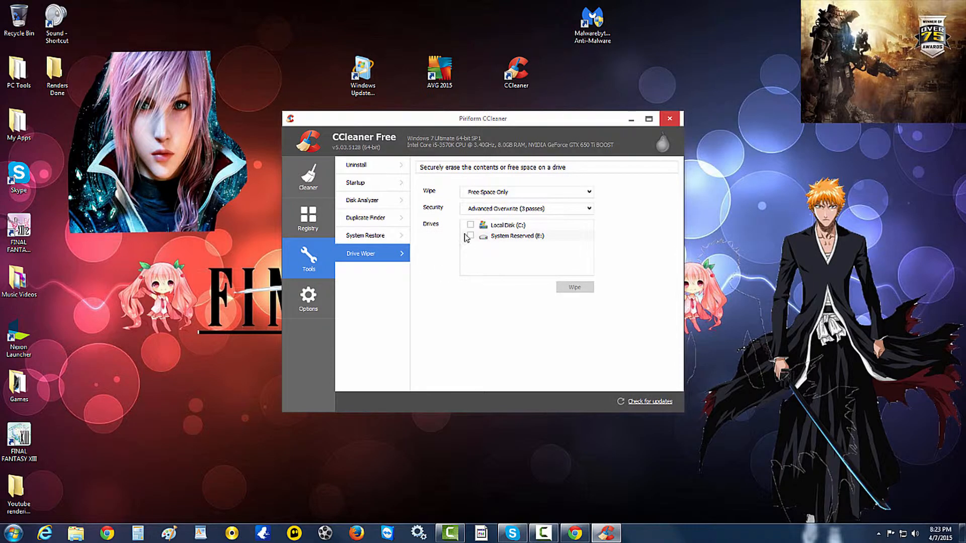
click(309, 296)
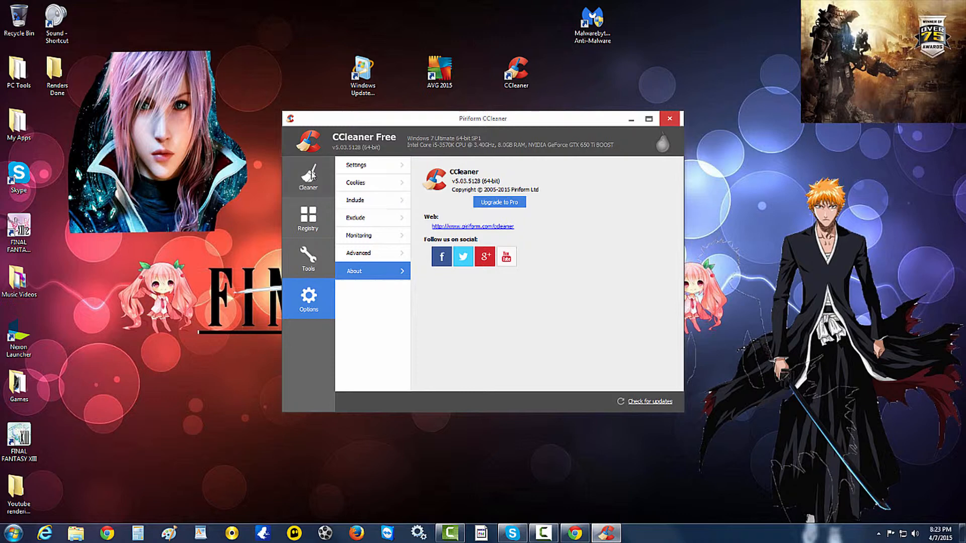
- Include Internet Explorer's Autocomplete Form History and Saved Passwords in the Windows cleaning options, accepting the saved-passwords warning
click(309, 175)
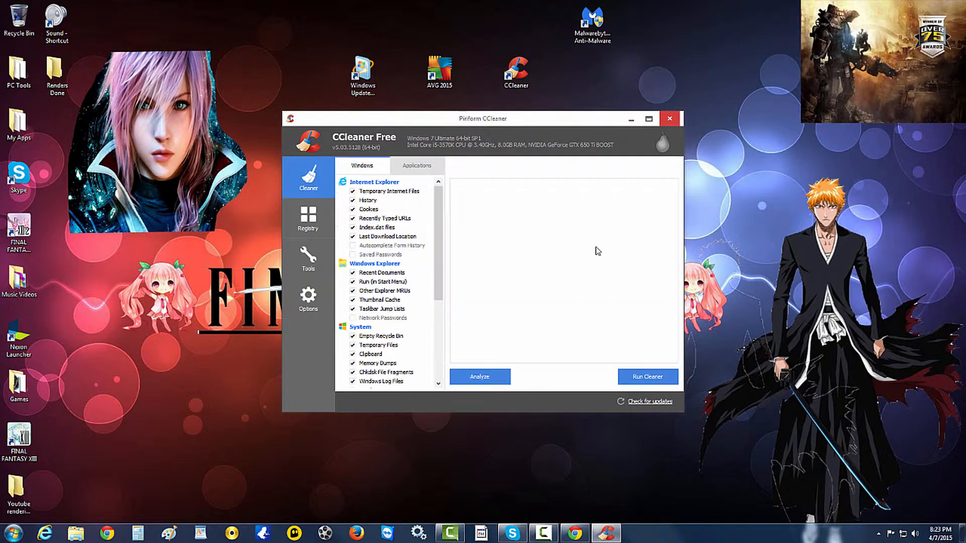
click(408, 165)
click(372, 168)
click(353, 245)
click(353, 255)
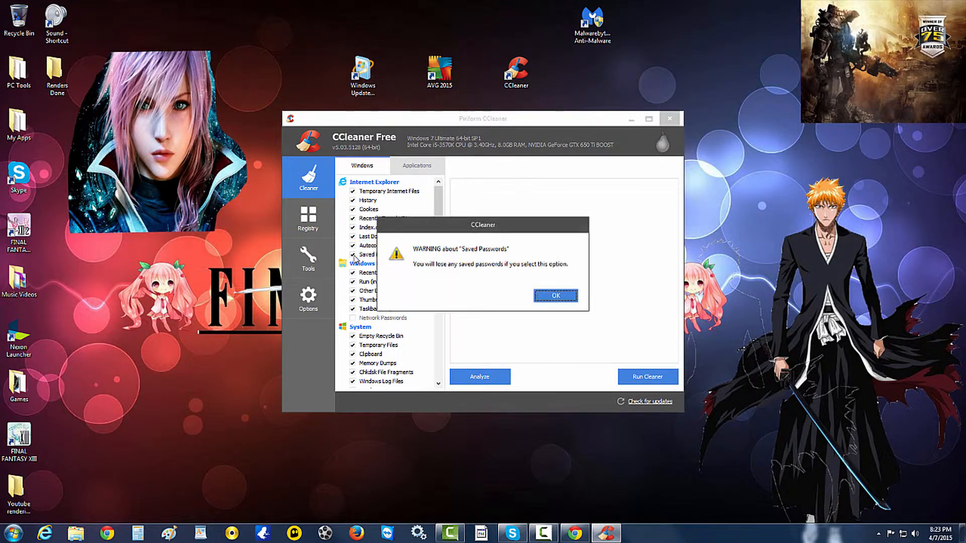
click(554, 295)
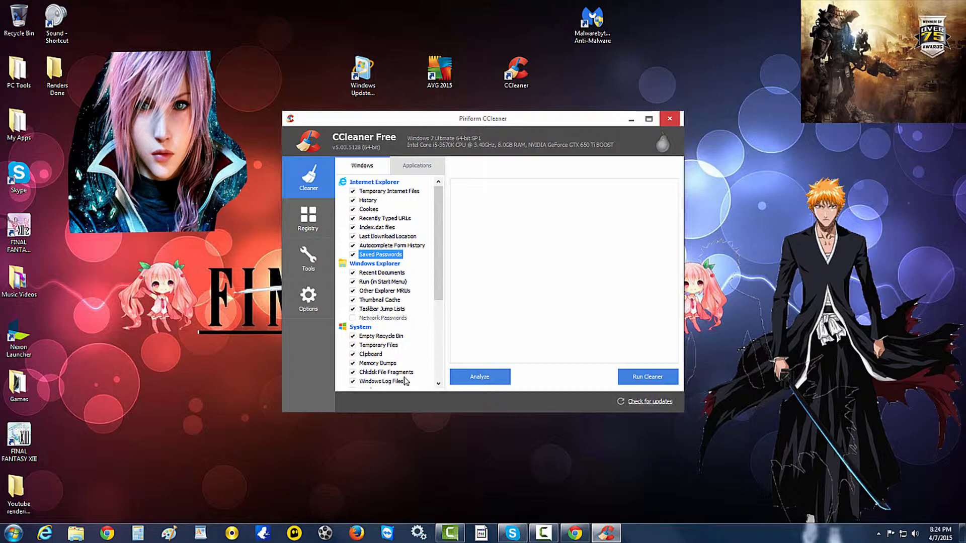
- Examine the remaining Windows cleaning options through the System and Advanced sections, glancing at the Start menu's program entries
scroll(439, 386, down, 3)
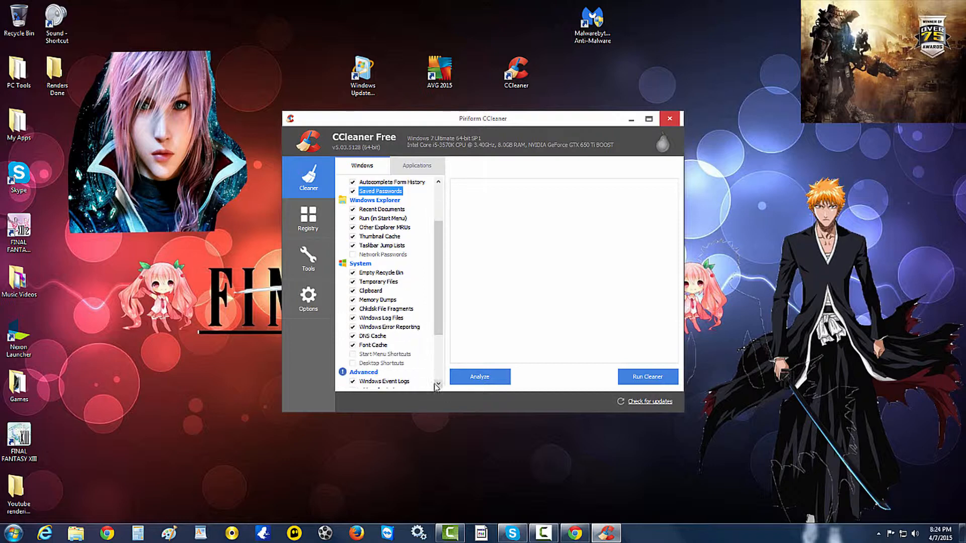
click(439, 385)
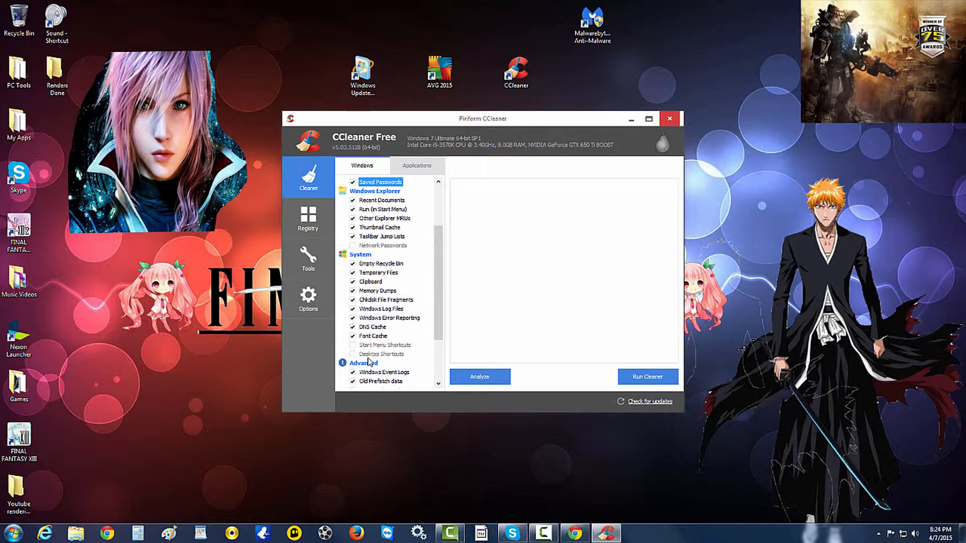
click(22, 532)
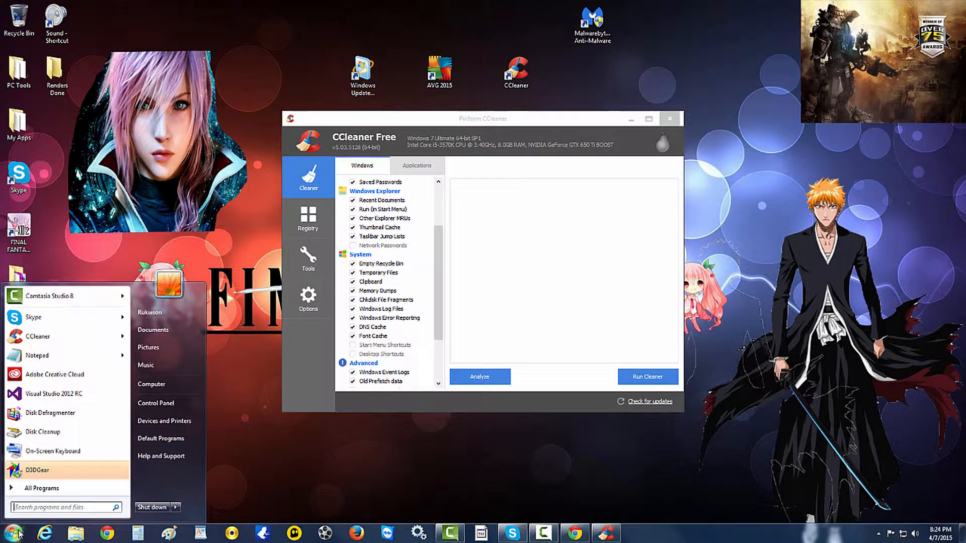
mouse_move(65, 328)
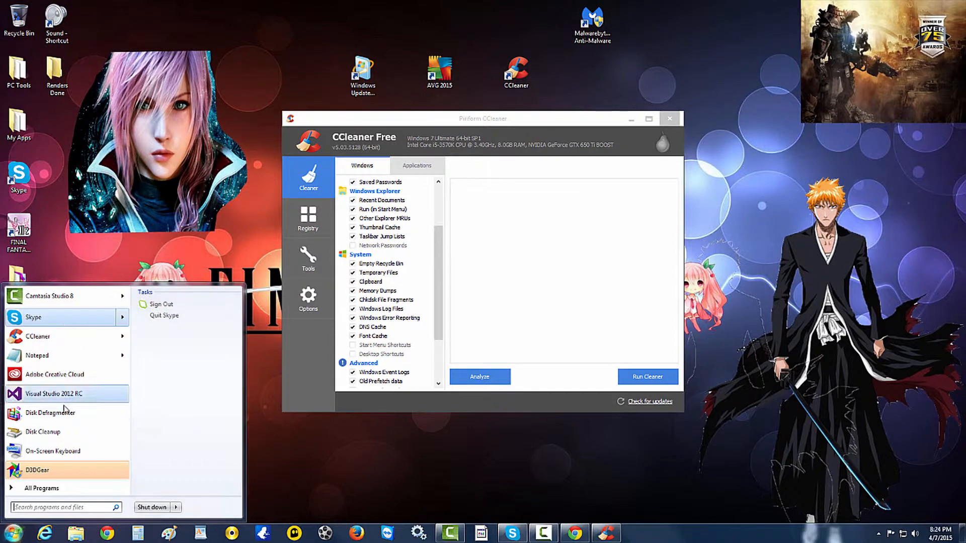
click(360, 436)
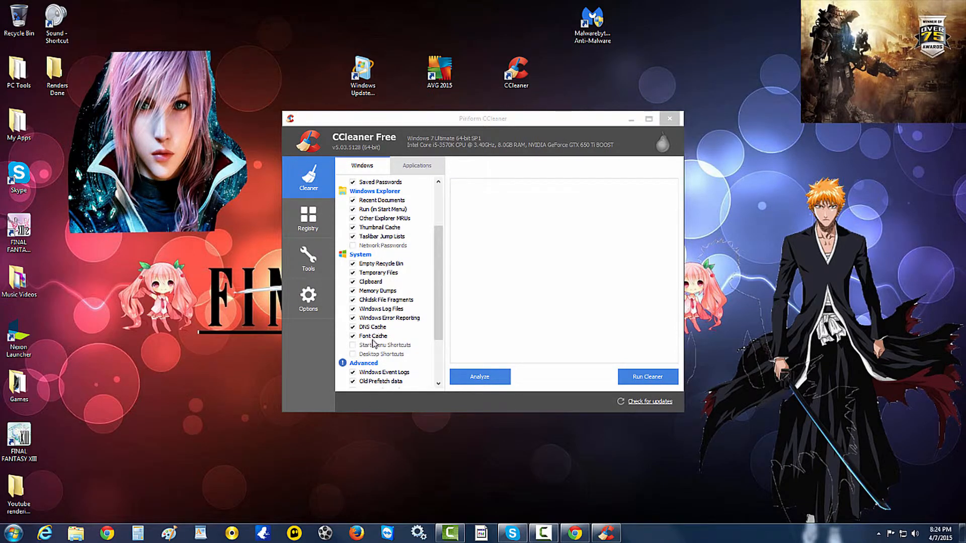
click(438, 384)
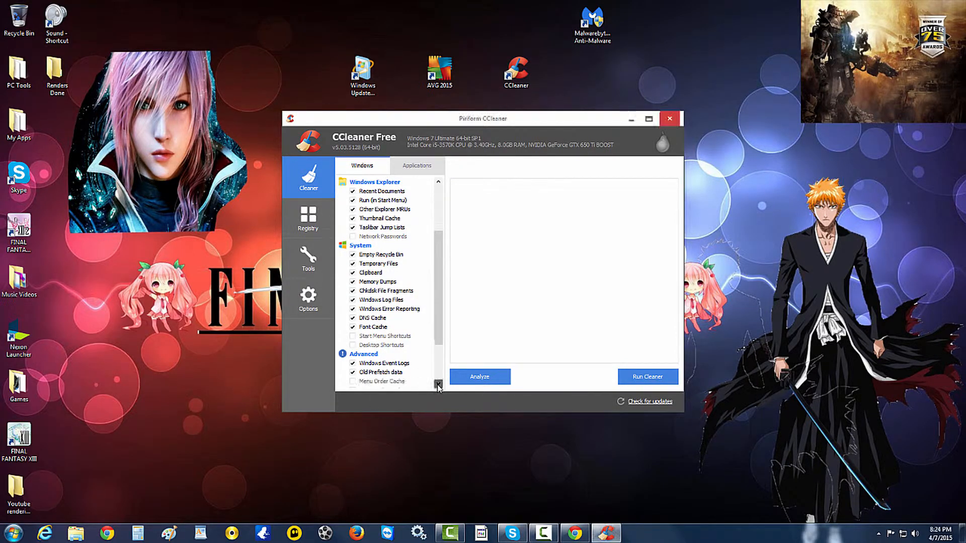
click(438, 383)
click(439, 384)
click(438, 384)
click(438, 384)
click(438, 384)
click(438, 384)
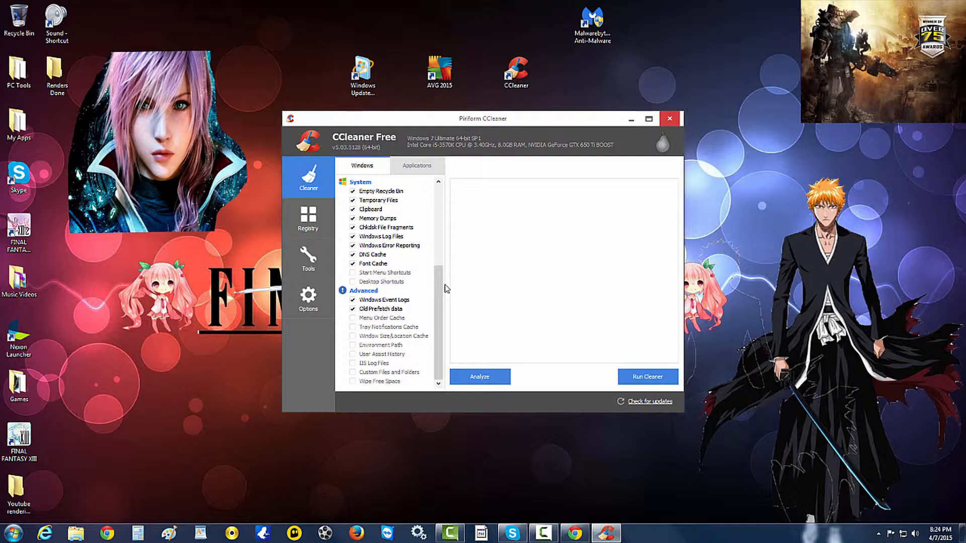
- Analyze the system for removable files, declining to close Google Chrome
click(497, 375)
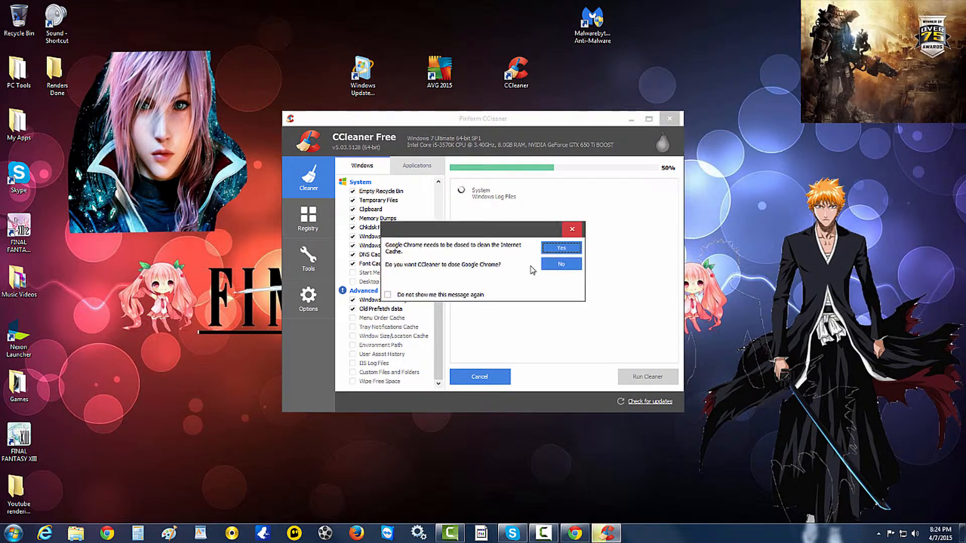
click(551, 265)
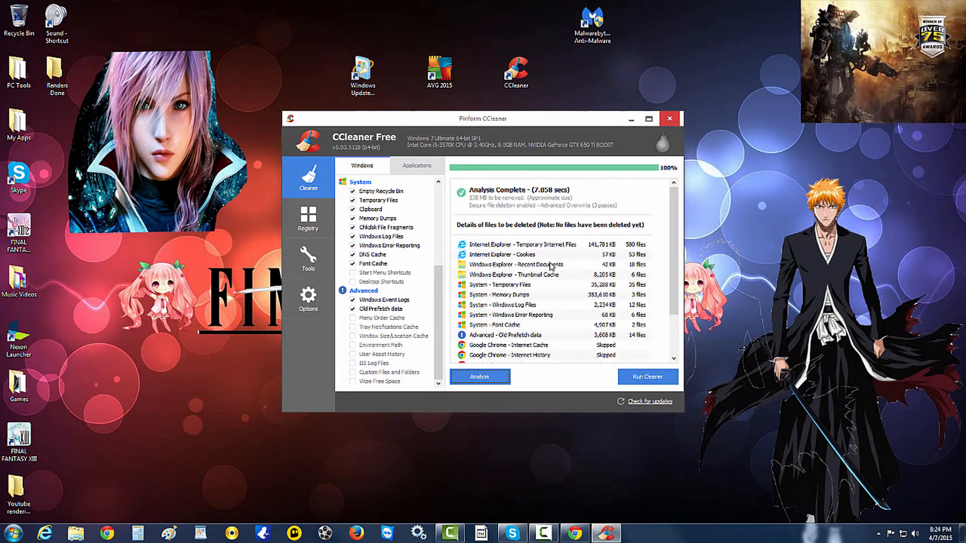
- Examine the Applications cleaning options from the Firefox section down to the Windows section
click(418, 166)
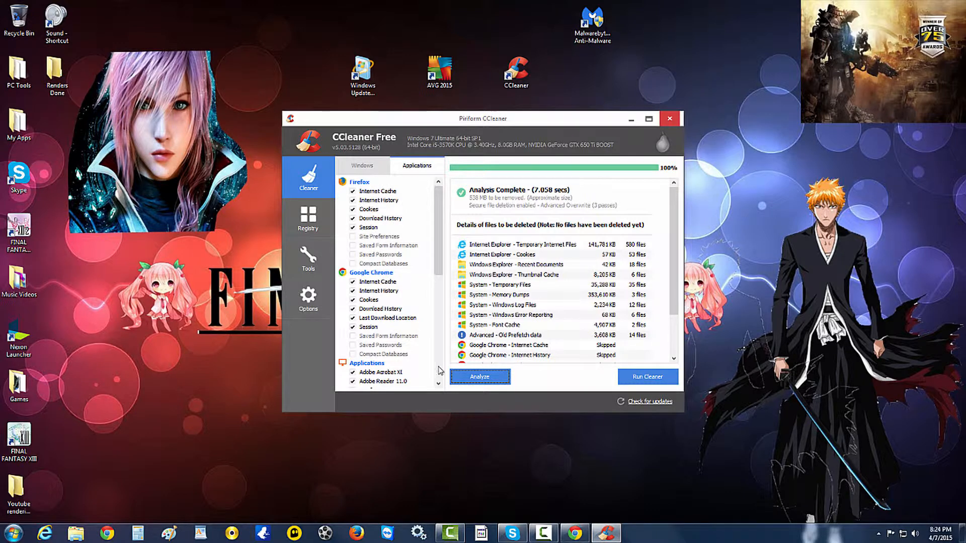
click(438, 385)
click(438, 386)
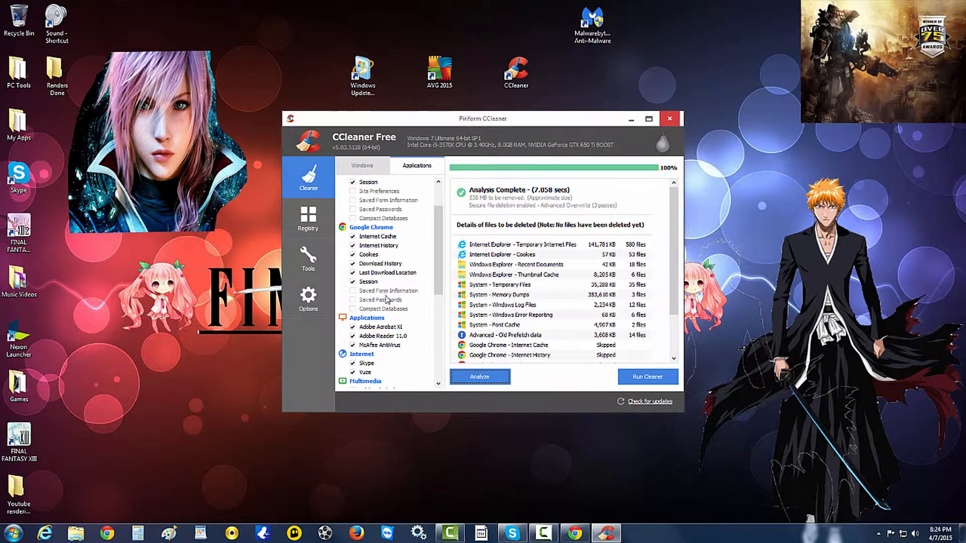
click(438, 384)
click(438, 384)
scroll(438, 385, down, 5)
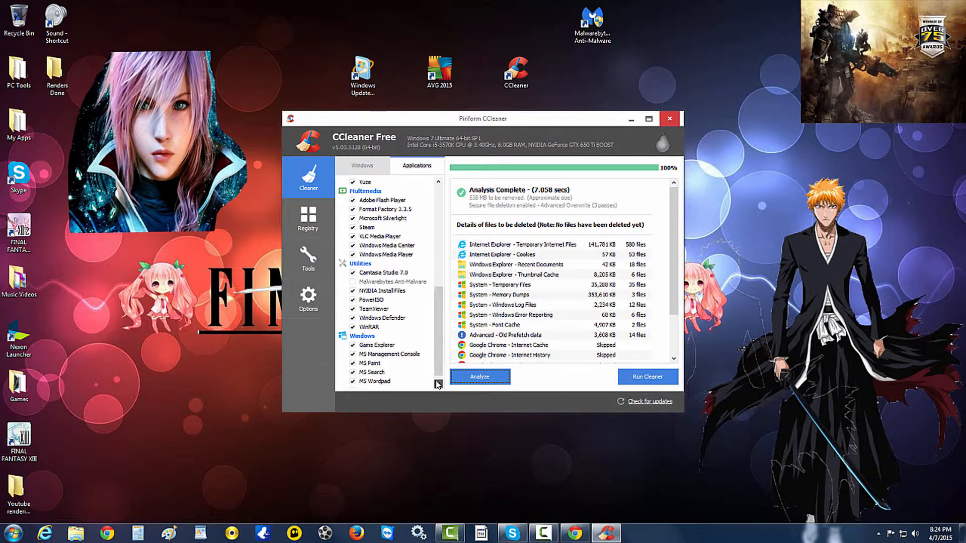
click(438, 384)
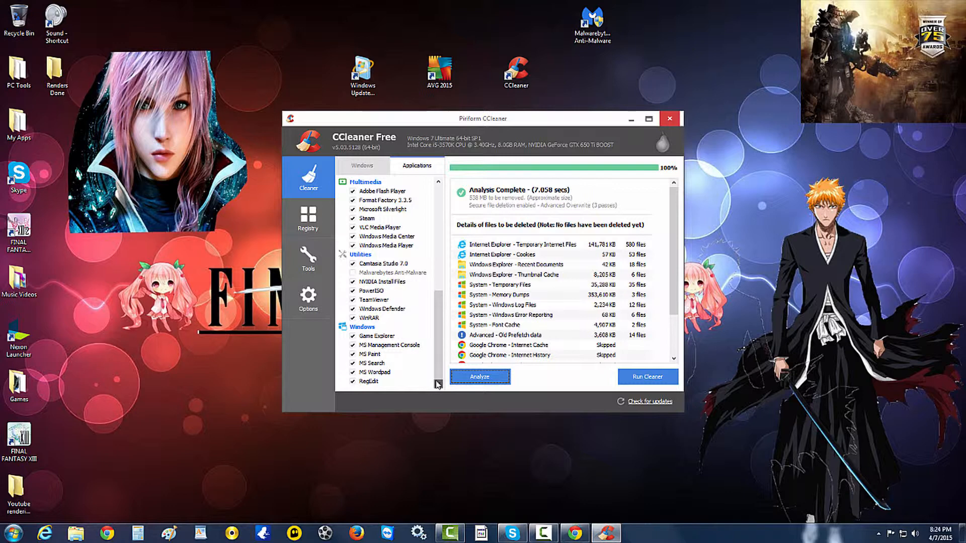
click(439, 384)
click(438, 384)
- Rerun the cleaner analysis, again leaving Google Chrome open
click(499, 374)
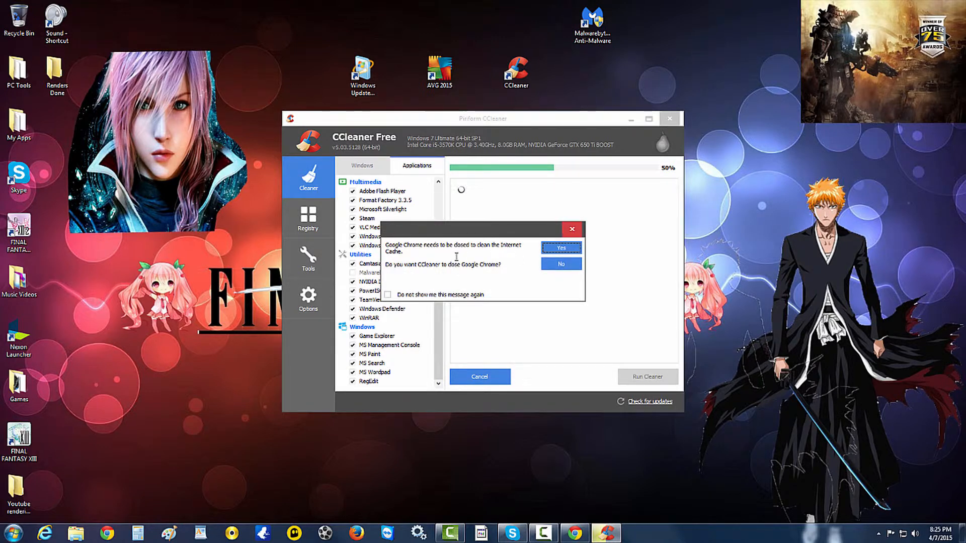
click(552, 270)
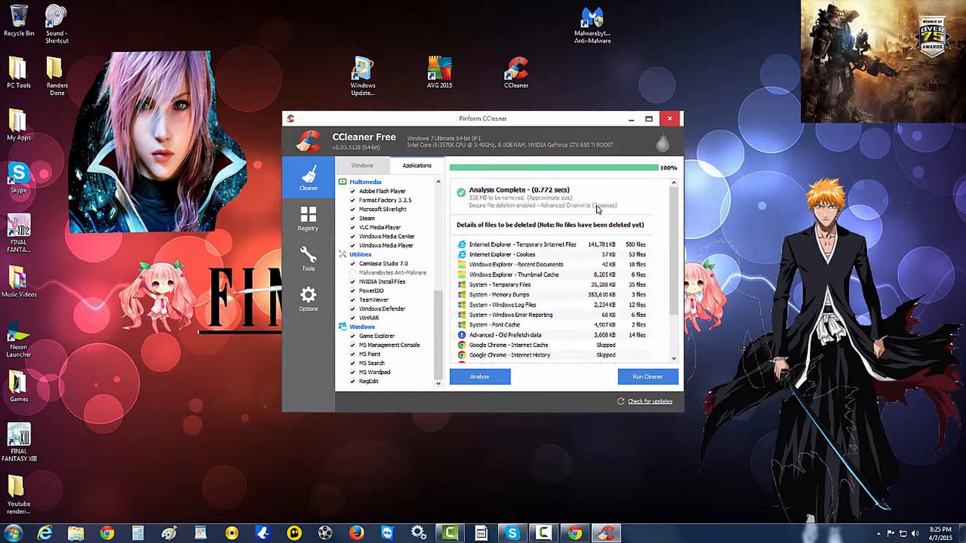
- Scan the Windows registry for issues with all Registry Cleaner categories checked
click(316, 211)
click(501, 378)
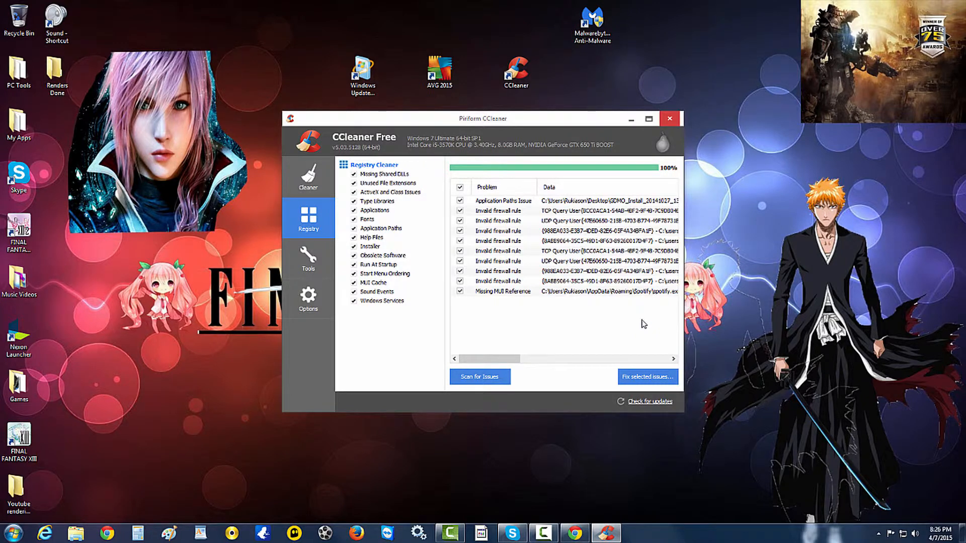
click(648, 382)
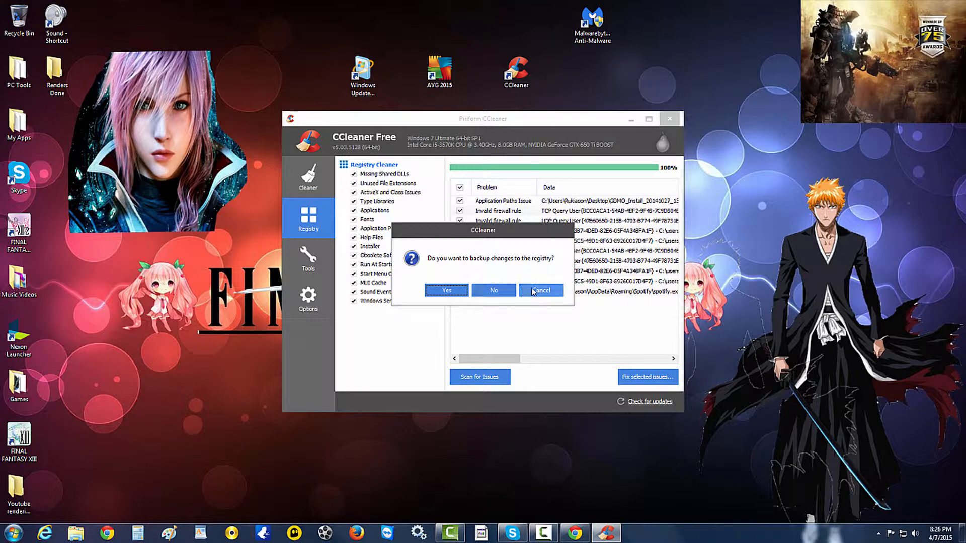
click(444, 290)
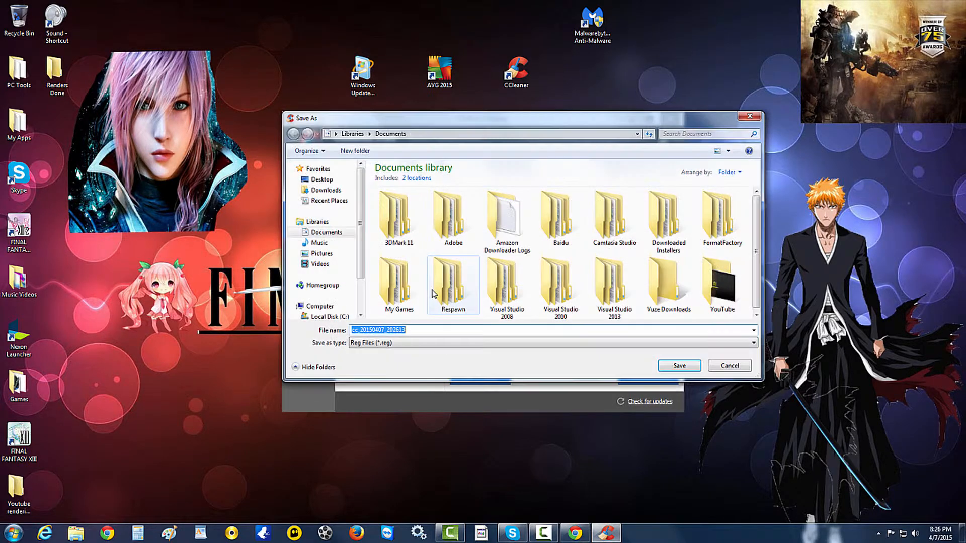
click(729, 366)
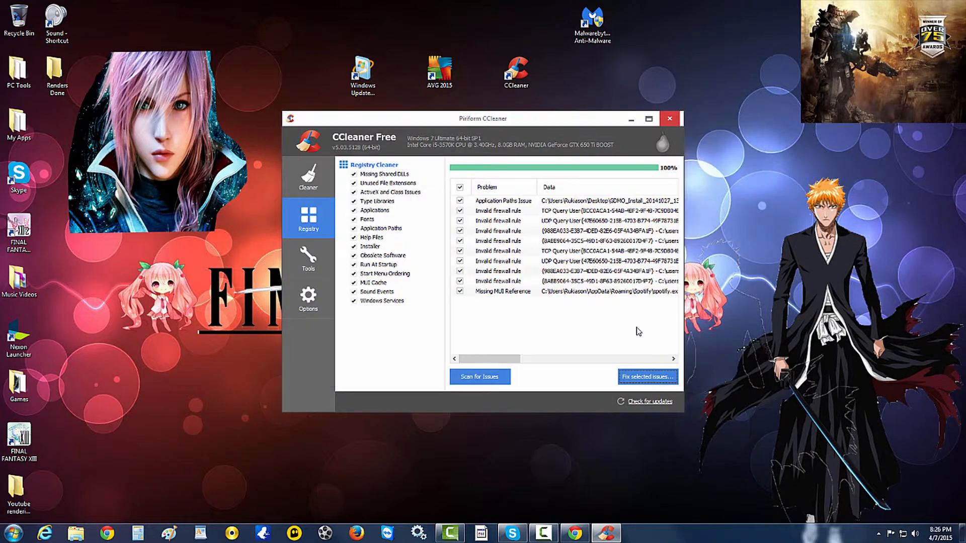
click(665, 378)
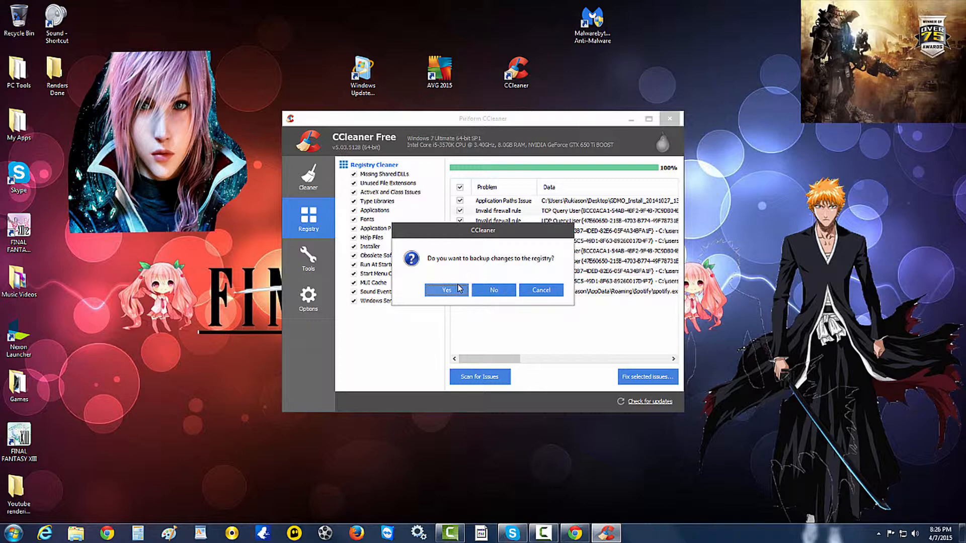
click(493, 290)
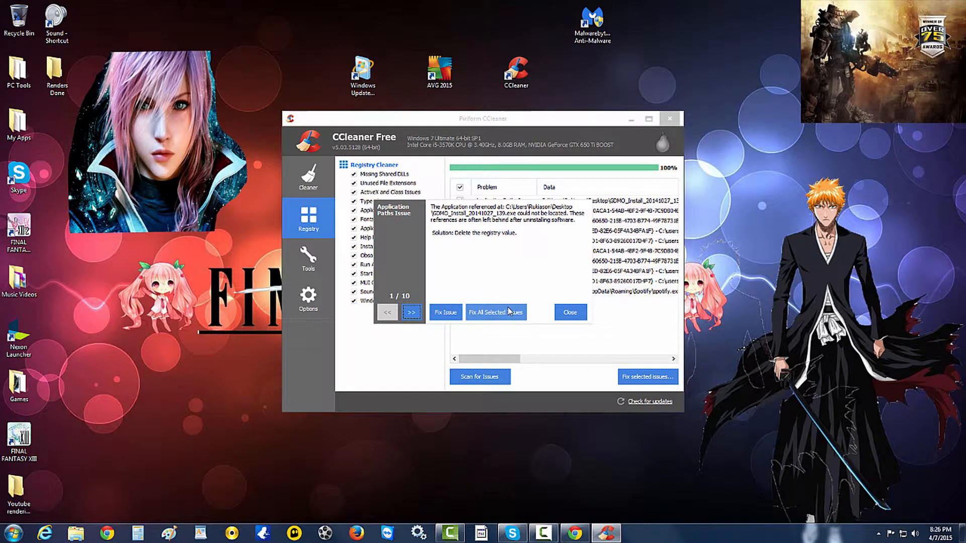
click(576, 314)
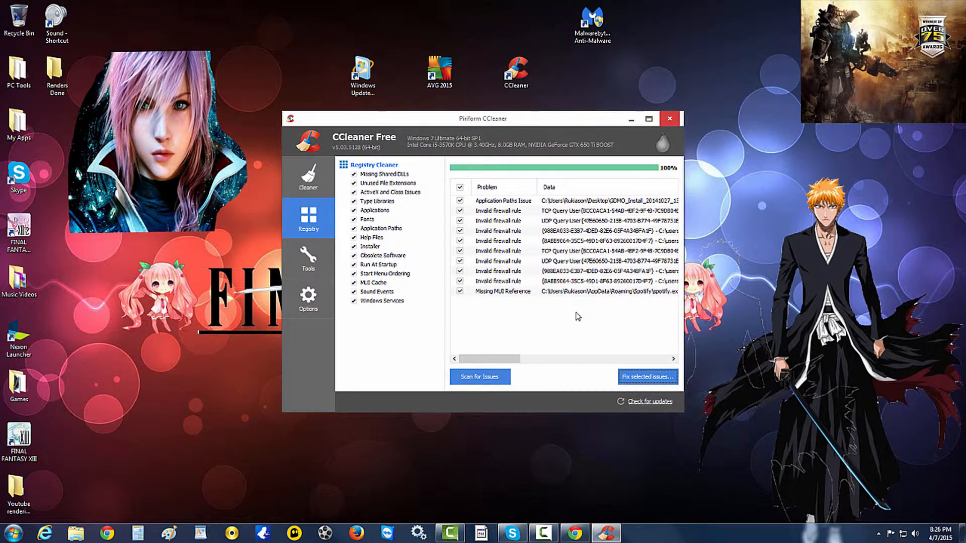
- Examine the list of installed programs in the Uninstall tool, from the Adobe entries through the Microsoft components
click(328, 273)
click(357, 165)
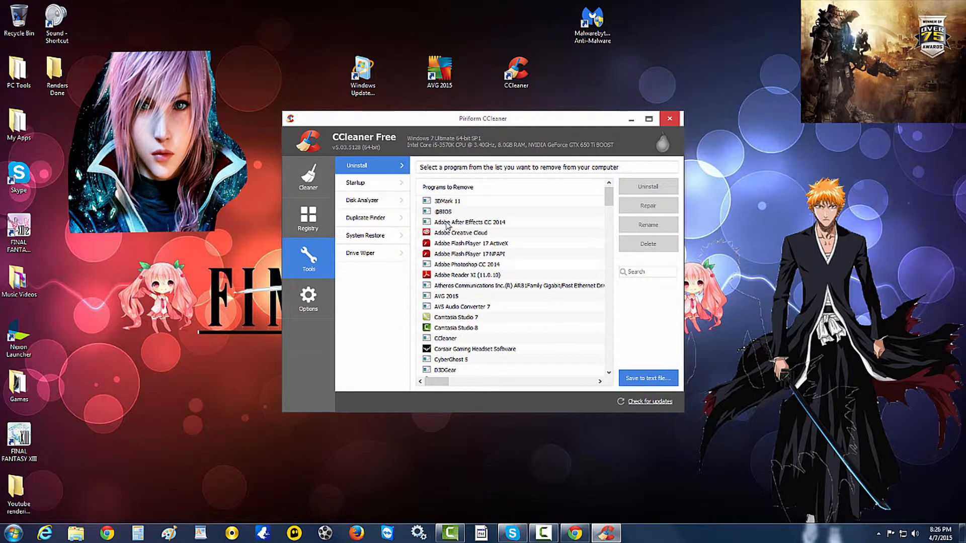
click(454, 234)
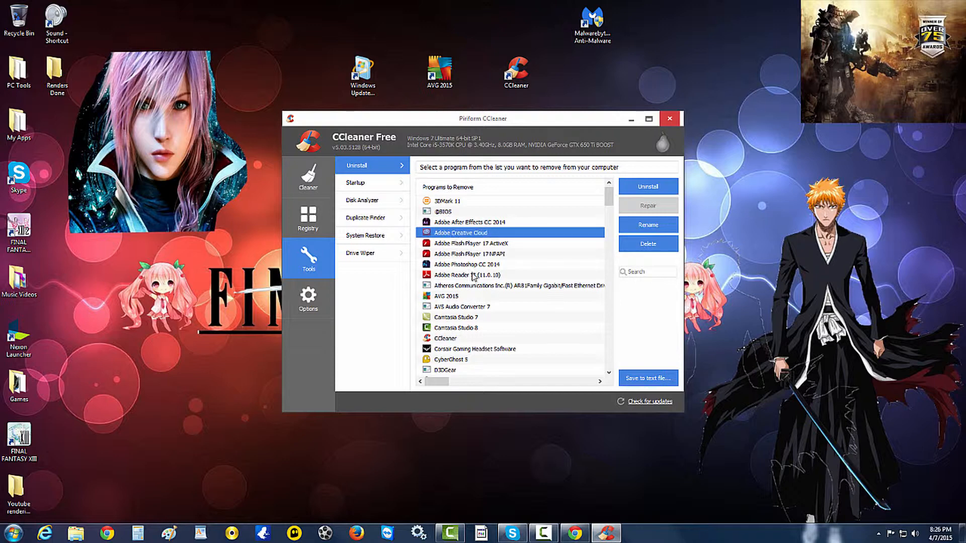
click(454, 297)
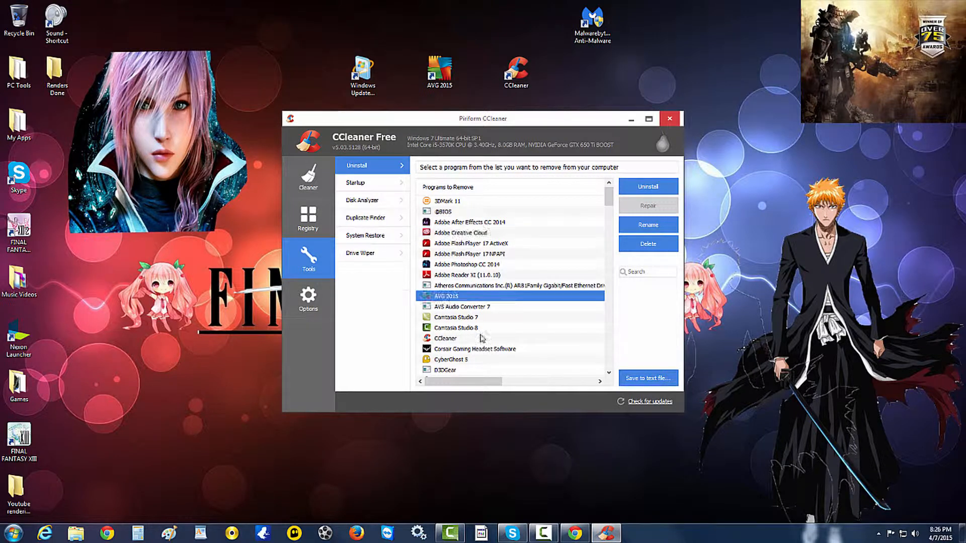
click(438, 327)
click(442, 318)
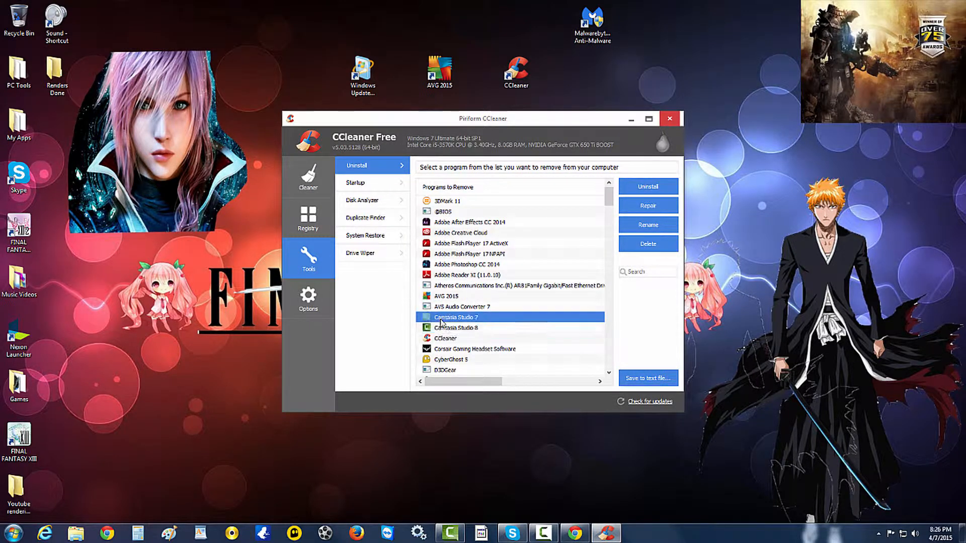
click(446, 338)
click(463, 349)
click(466, 360)
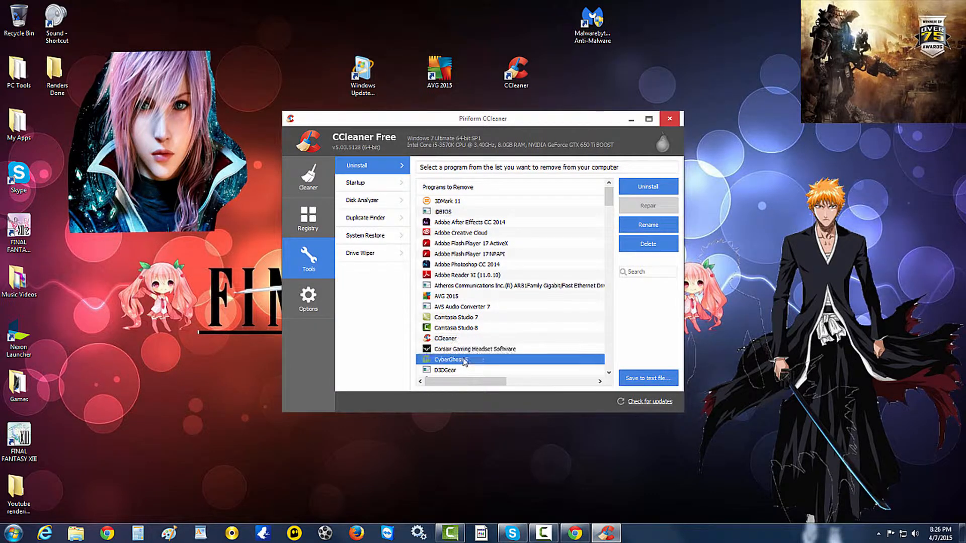
scroll(467, 364, down, 2)
scroll(468, 363, down, 10)
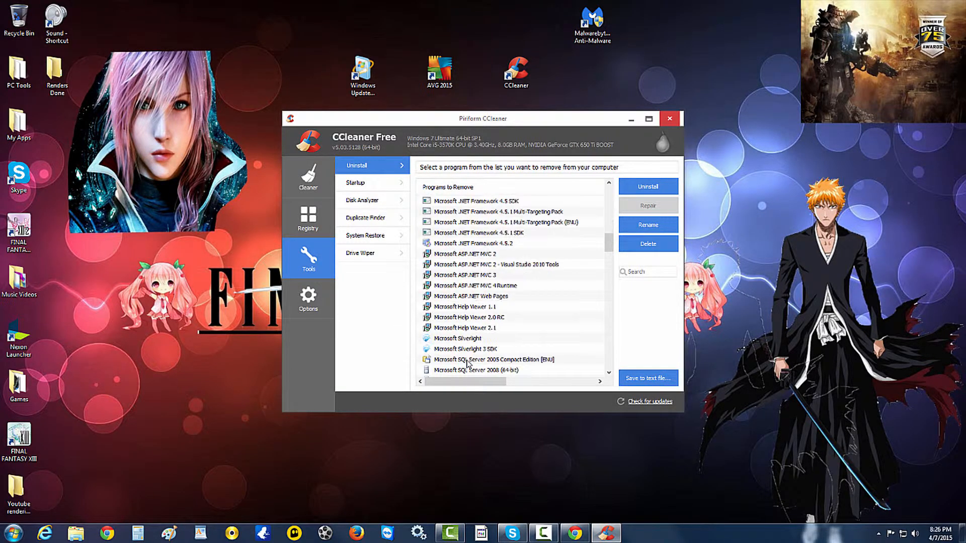
- Examine the Windows startup programs, including NvBackend, and the Disk Analyzer's file categories and drives
click(361, 181)
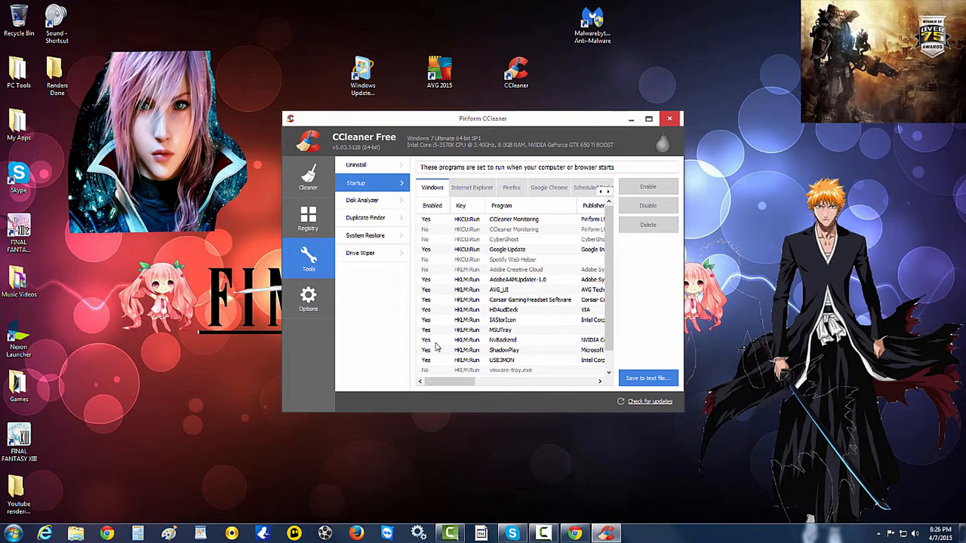
click(453, 341)
scroll(452, 343, down, 1)
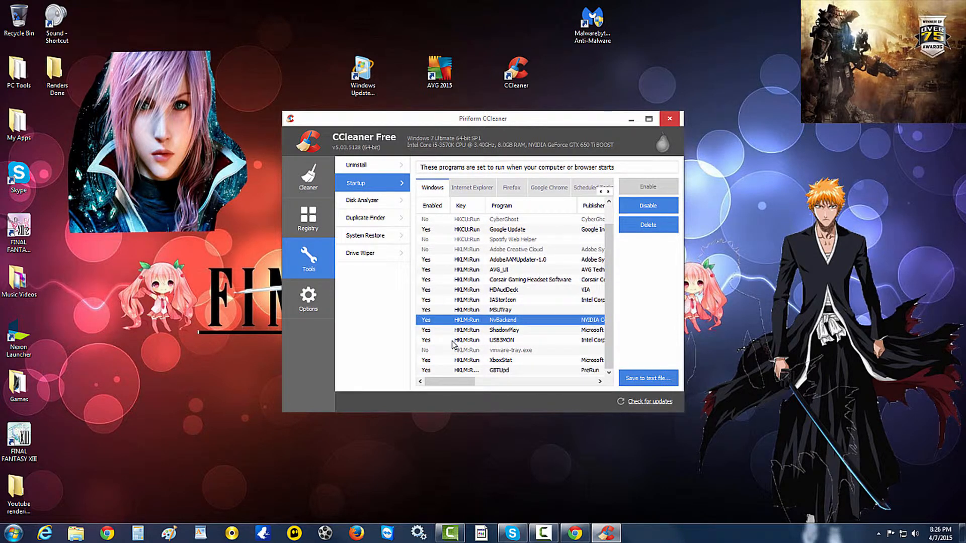
scroll(452, 344, up, 1)
scroll(453, 343, down, 1)
click(354, 201)
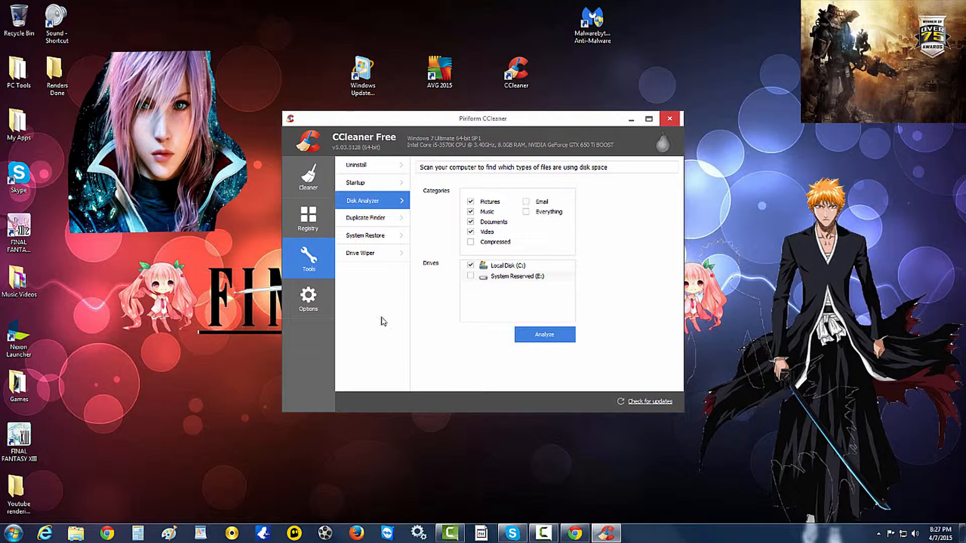
- Search the C: and E: drives for duplicate files with the Duplicate Finder, stopping the search partway
click(365, 217)
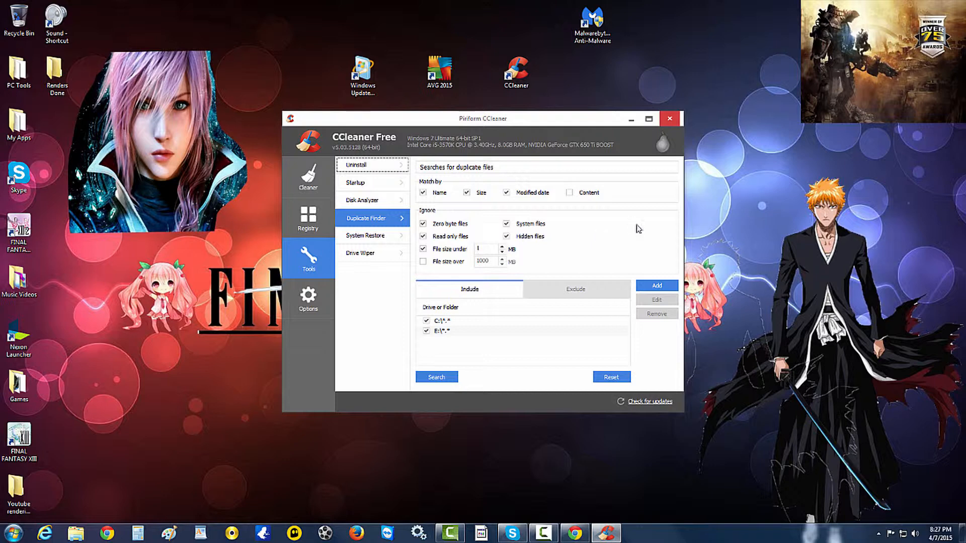
click(436, 378)
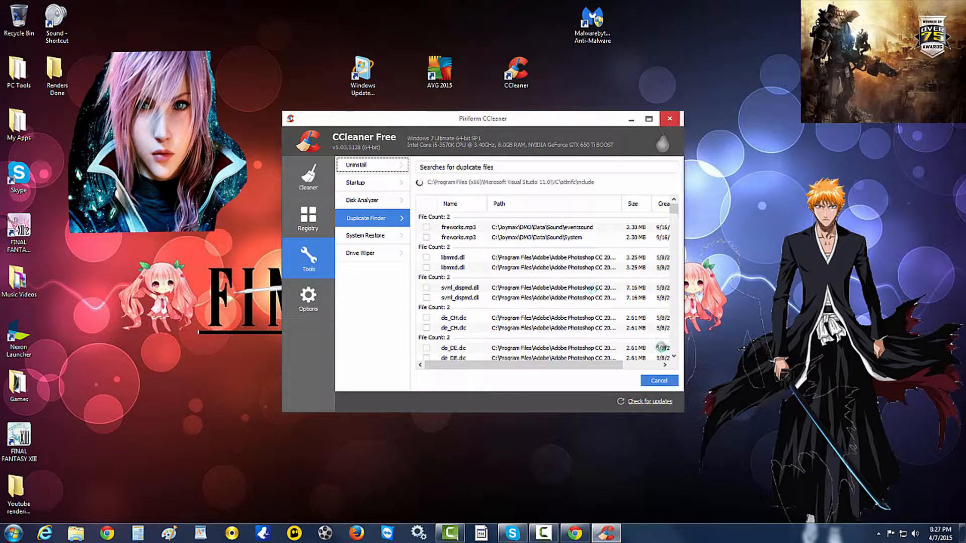
click(658, 380)
click(493, 290)
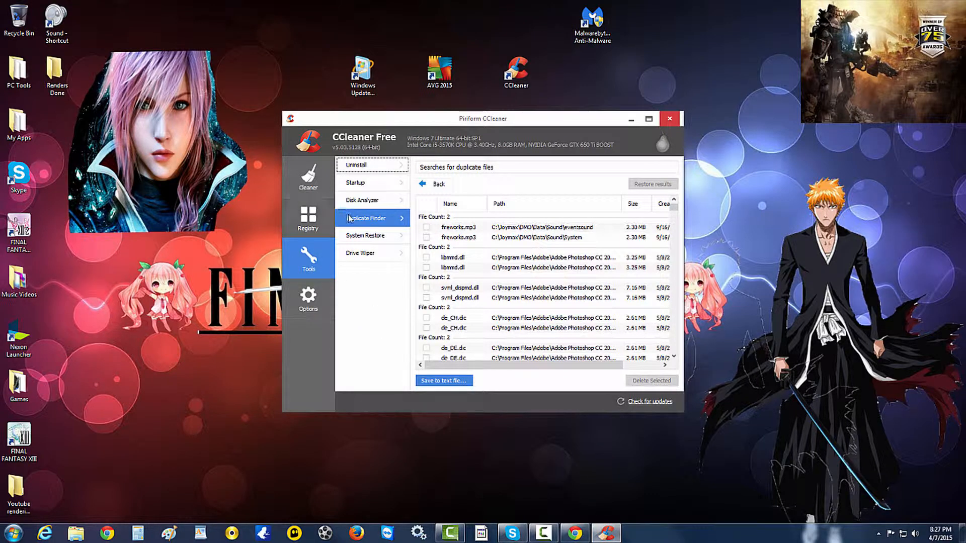
- Remove the Windows Update system restore point dated 4/3/2015
click(365, 237)
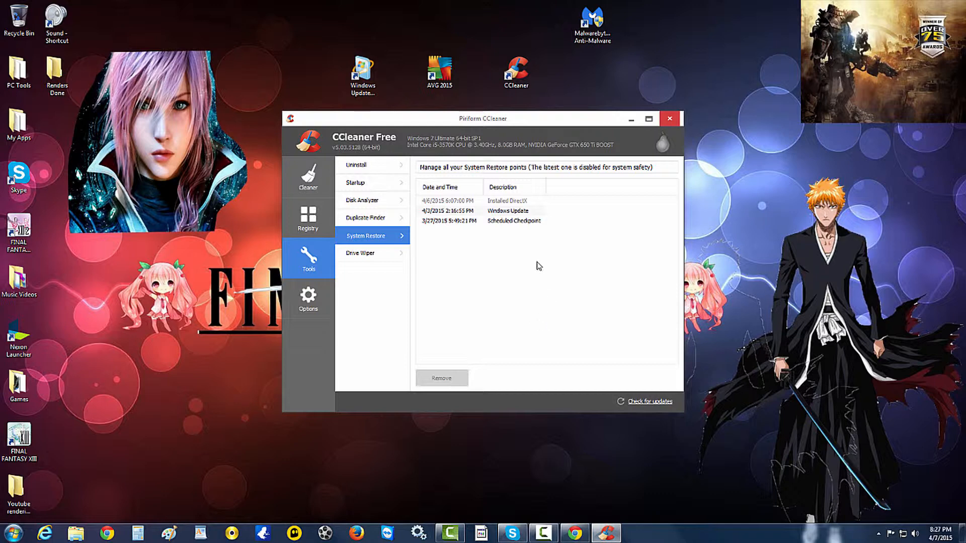
click(480, 211)
click(480, 221)
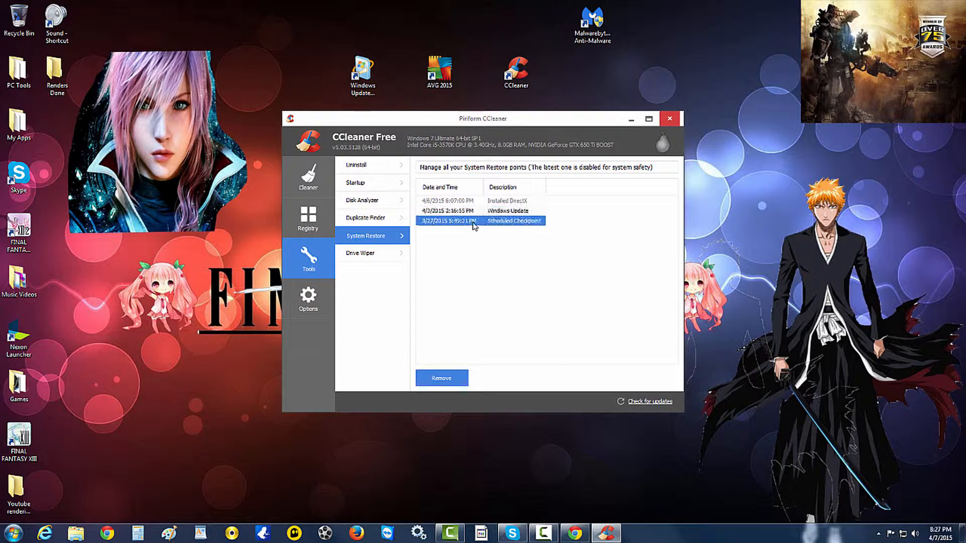
key(Up)
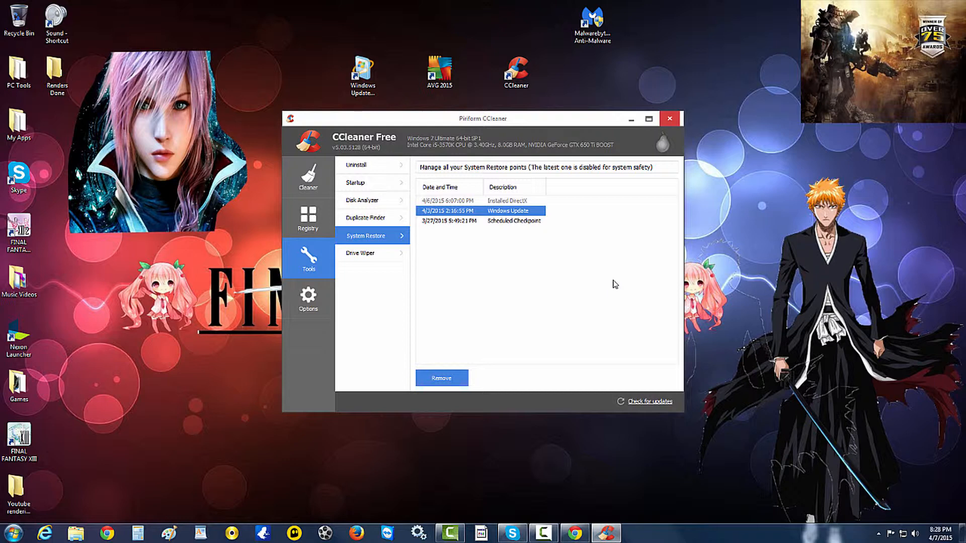
click(462, 378)
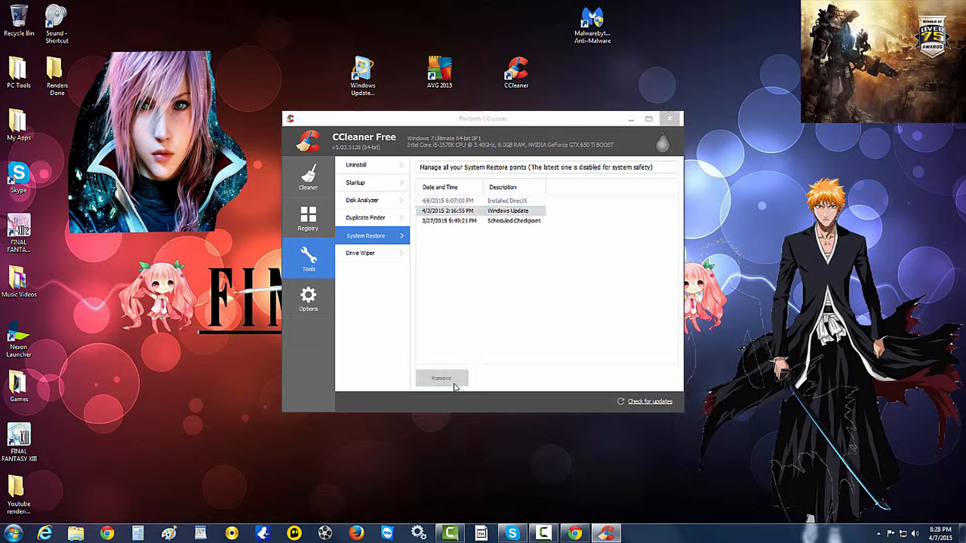
click(496, 289)
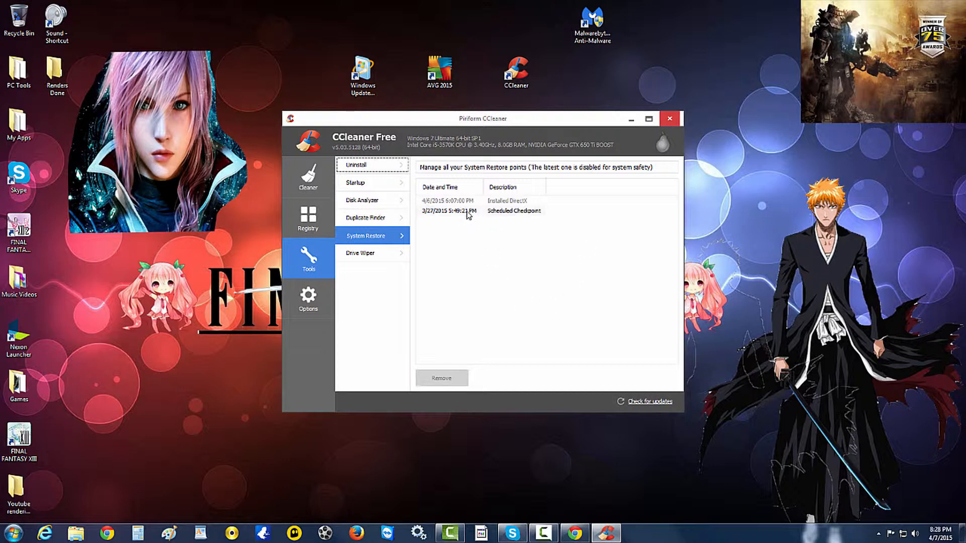
- Remove the Scheduled Checkpoint restore point dated 3/27/2015
click(468, 213)
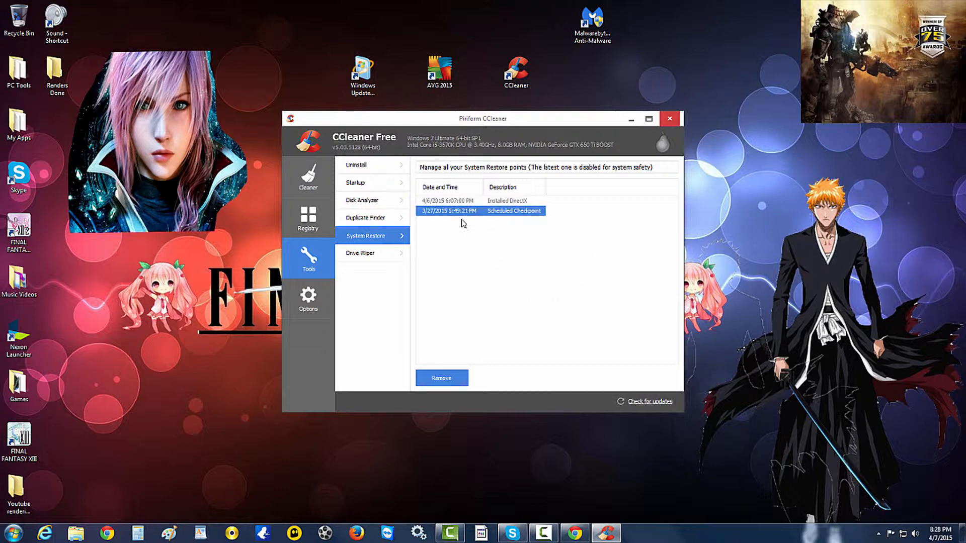
click(450, 378)
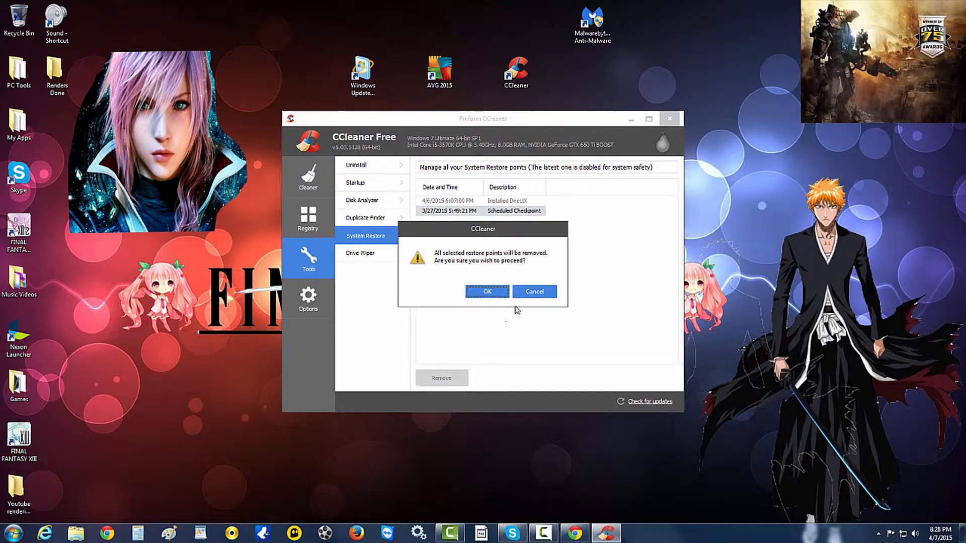
click(490, 290)
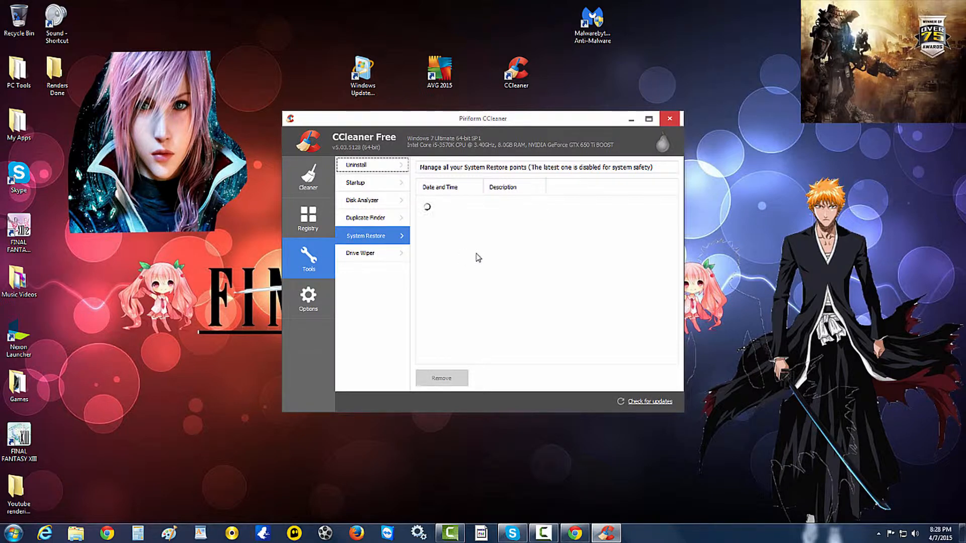
- Set the Drive Wiper's security to Simple Overwrite (1 pass), leaving Local Disk (C:) deselected
click(366, 253)
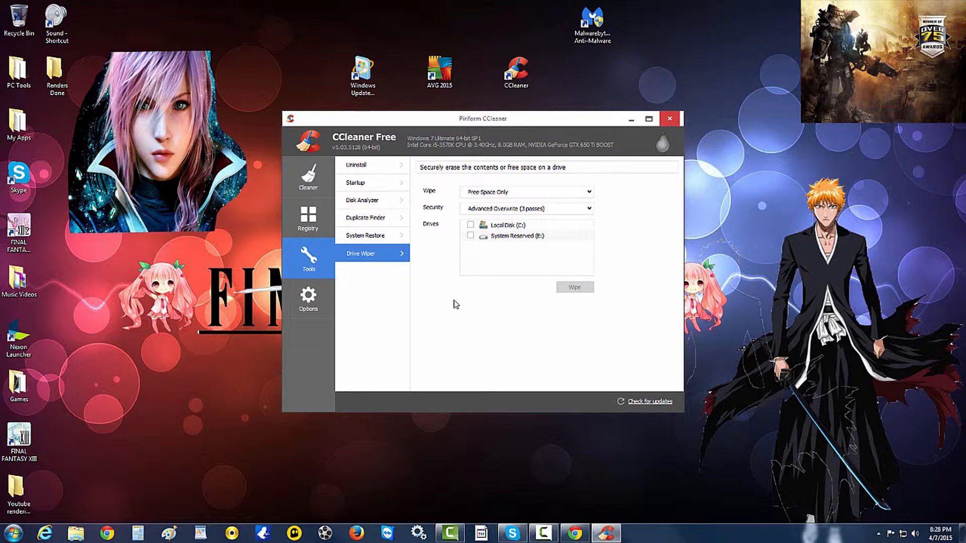
click(587, 209)
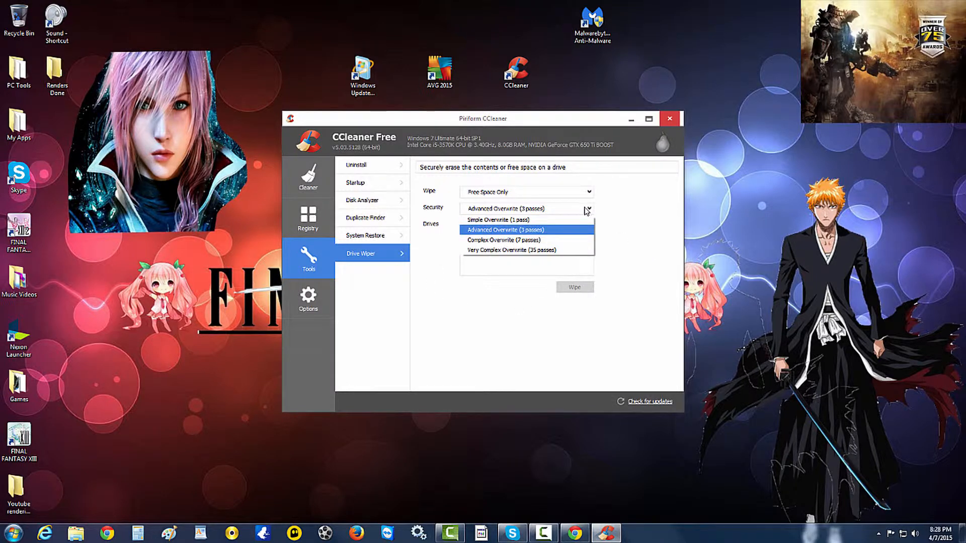
click(587, 209)
click(589, 210)
click(589, 218)
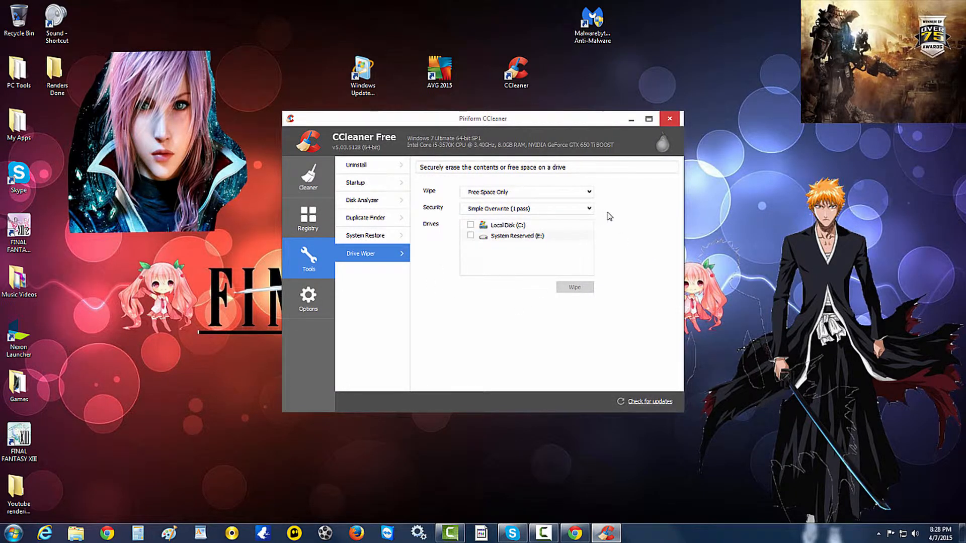
click(471, 225)
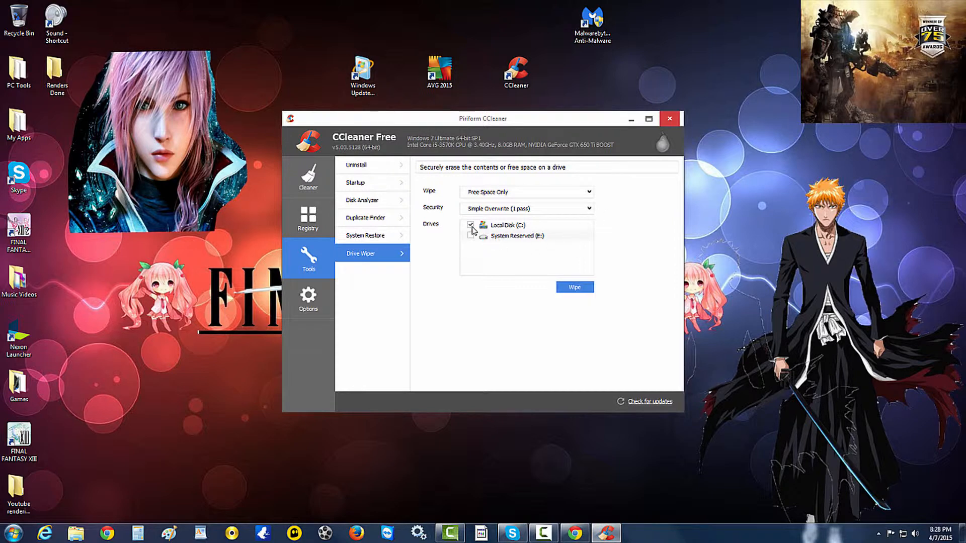
click(471, 226)
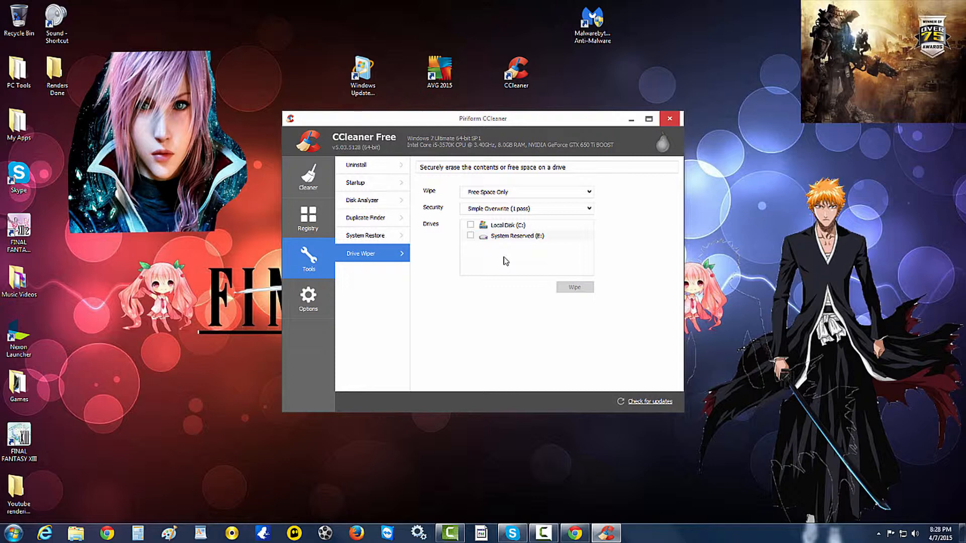
- Set the Drive Wiper's security to Advanced Overwrite (3 passes) for free space only
click(587, 210)
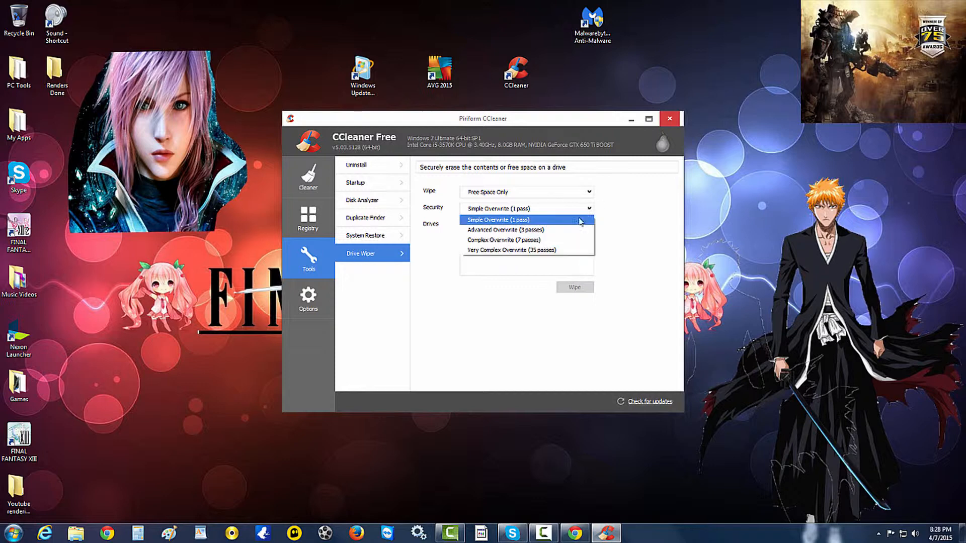
click(552, 221)
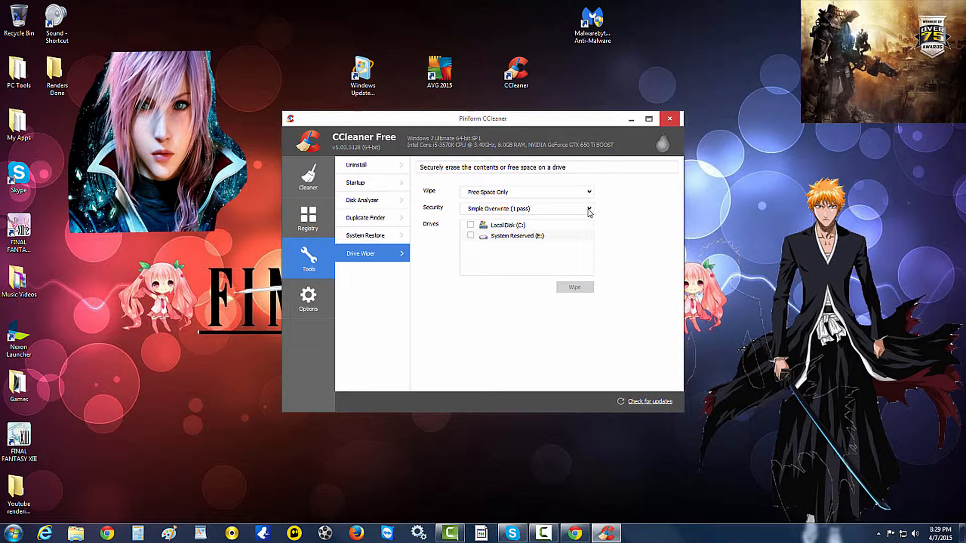
click(589, 212)
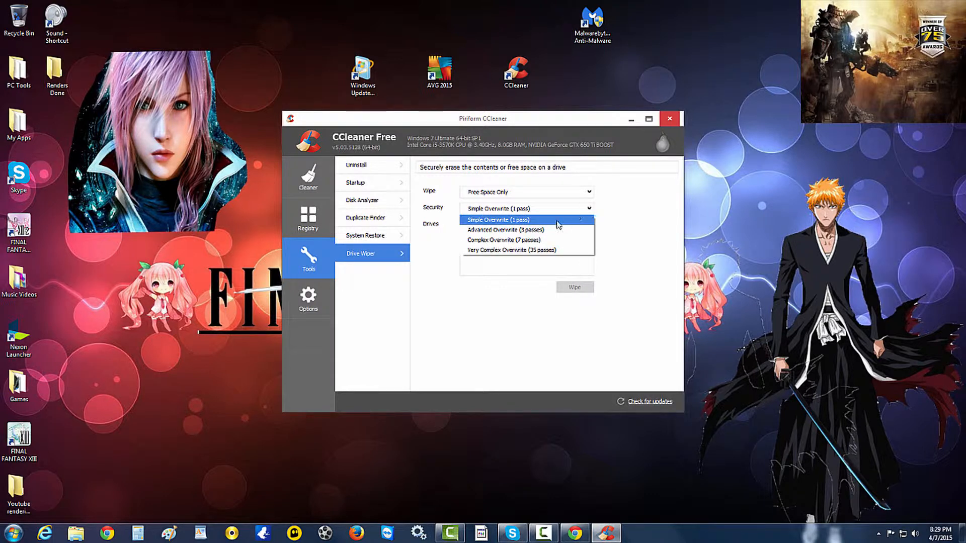
click(543, 231)
click(587, 210)
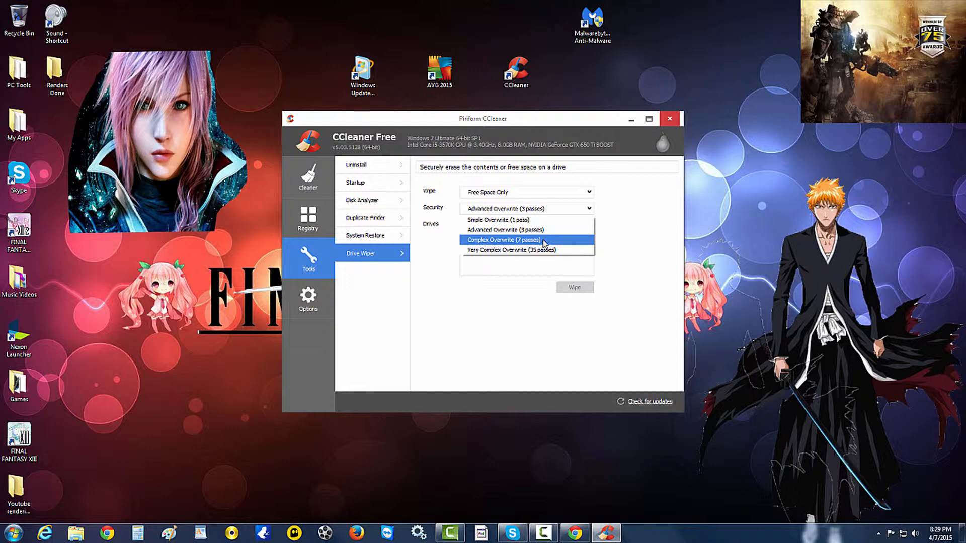
click(592, 230)
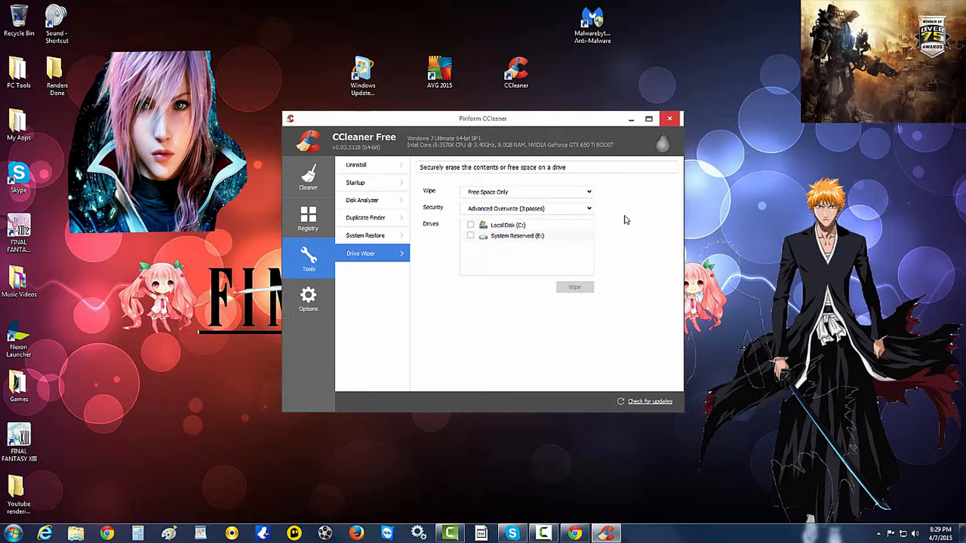
- Set the Drive Wiper's security to Complex Overwrite (7 passes)
click(590, 210)
click(553, 242)
click(589, 209)
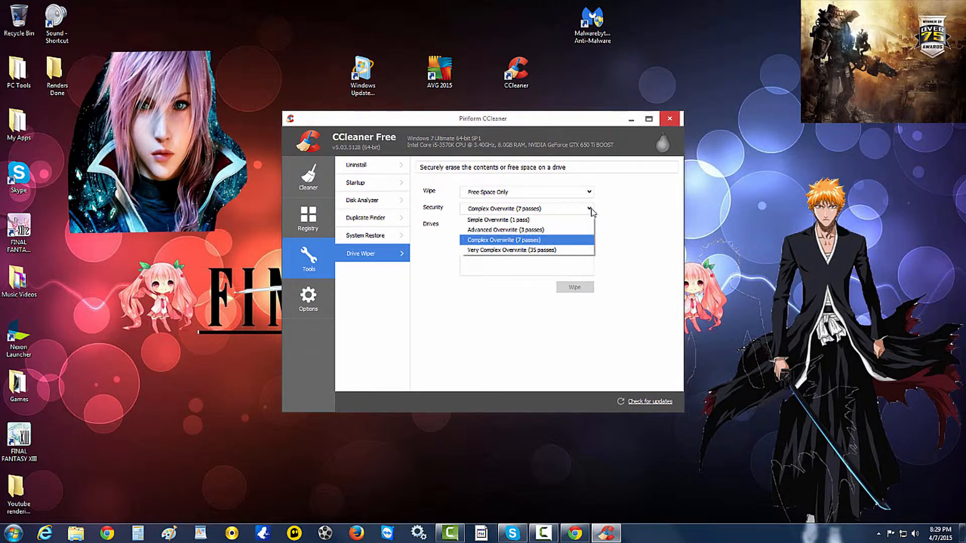
click(601, 215)
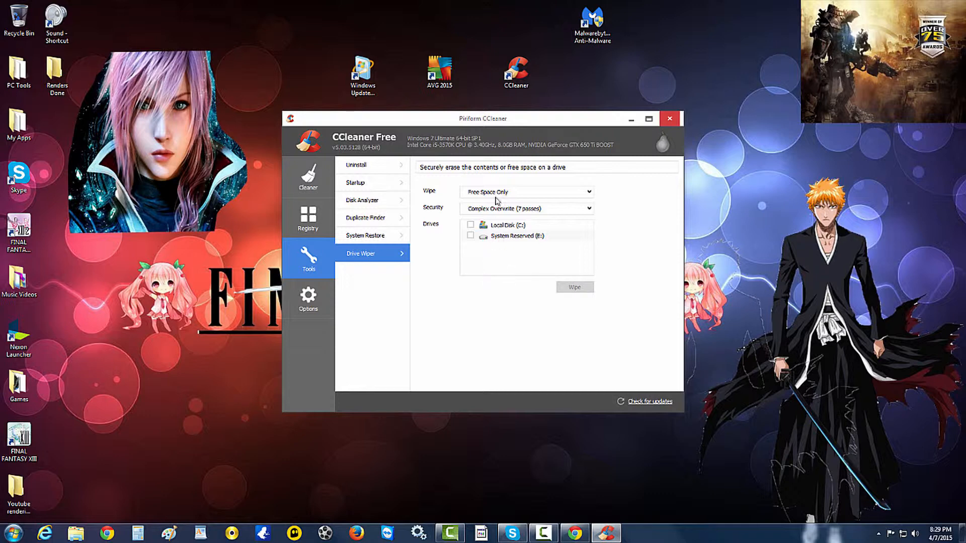
- Change the Drive Wiper's security back to Advanced Overwrite (3 passes)
click(517, 210)
click(517, 209)
click(517, 210)
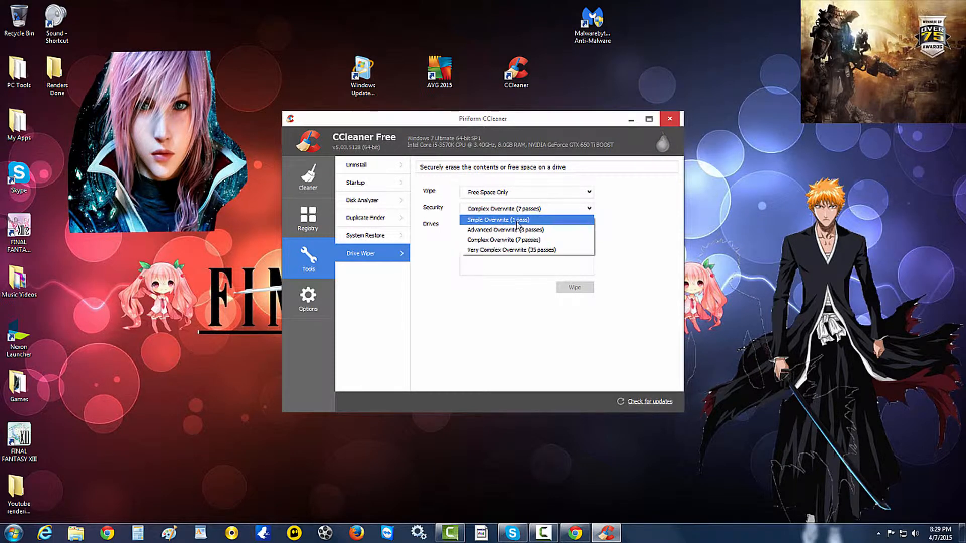
click(506, 230)
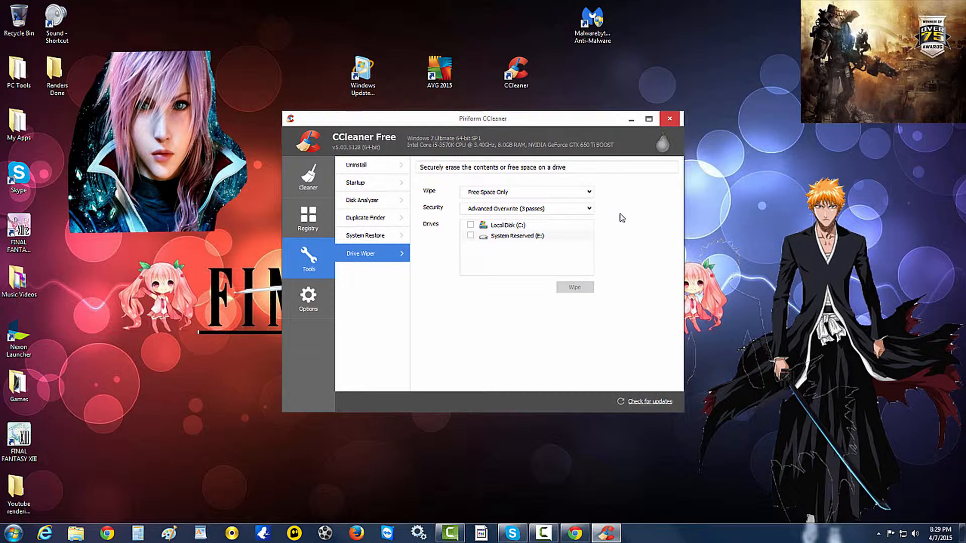
- Switch the secure deletion mode in the program's general settings to Normal file deletion (Faster)
click(306, 295)
click(359, 166)
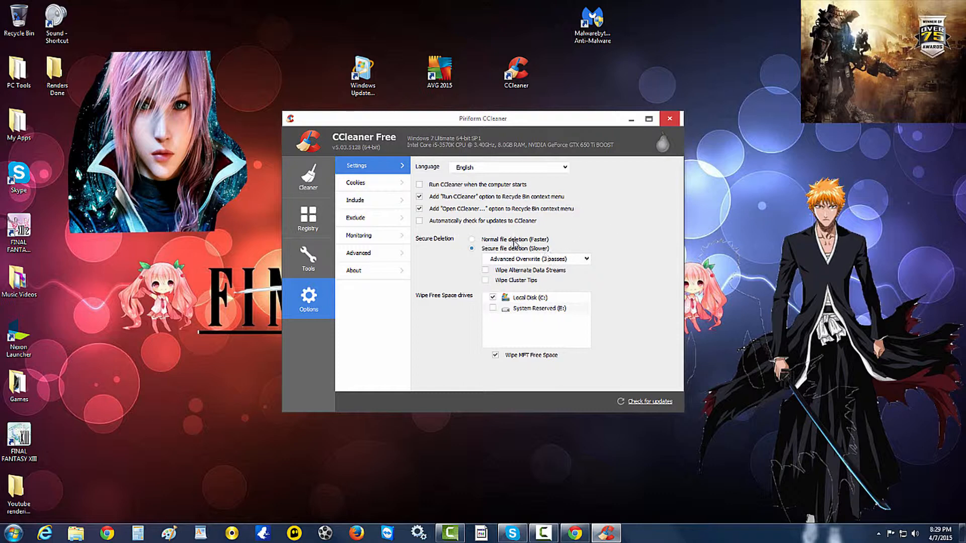
click(497, 240)
click(491, 246)
click(419, 222)
click(485, 242)
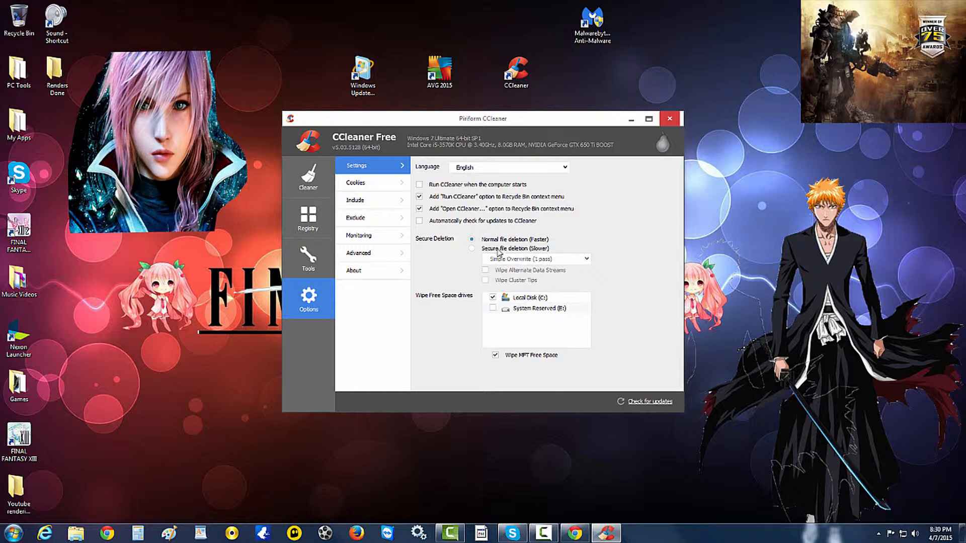
- Set secure deletion to Secure file deletion (Slower) with Advanced Overwrite (3 passes)
click(498, 249)
click(558, 258)
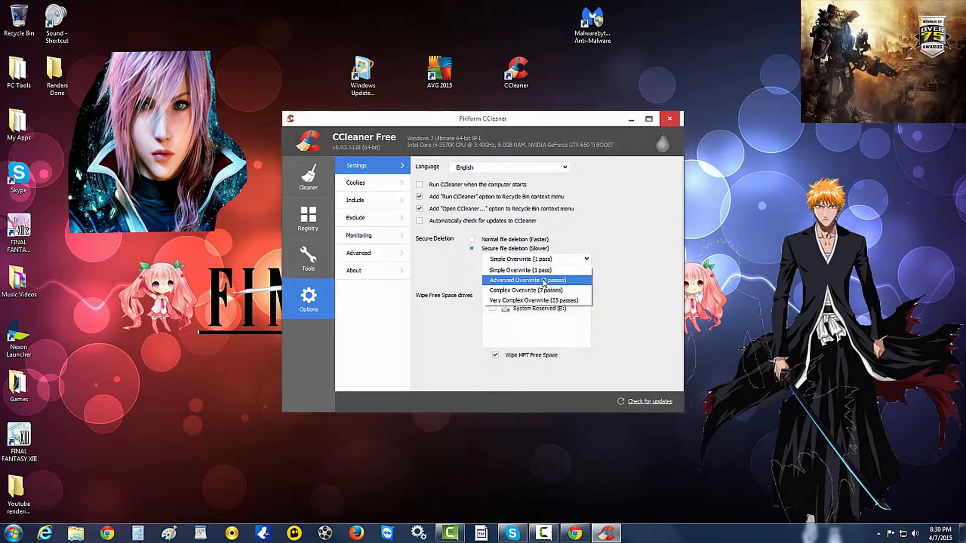
click(544, 283)
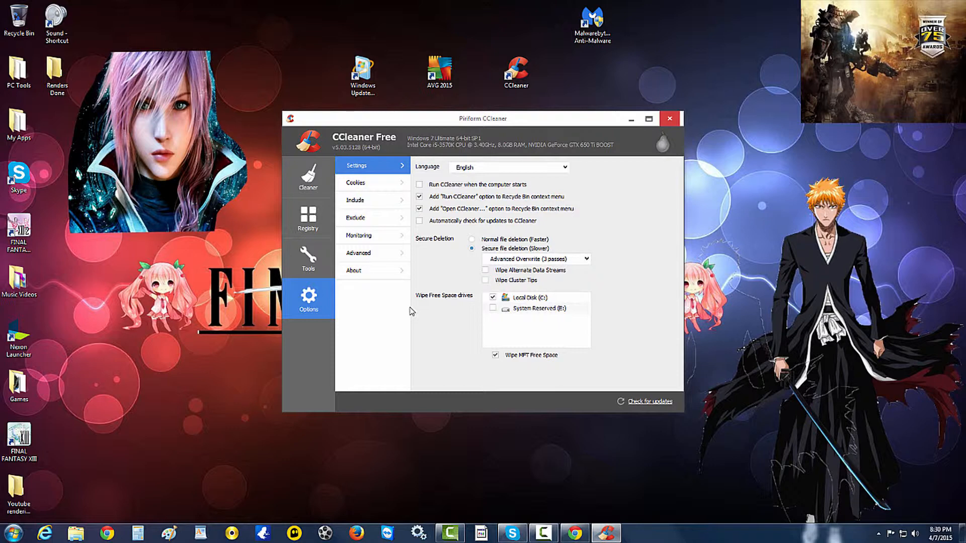
- Review the cookie lists and the custom include and exclude lists in the program options
click(378, 183)
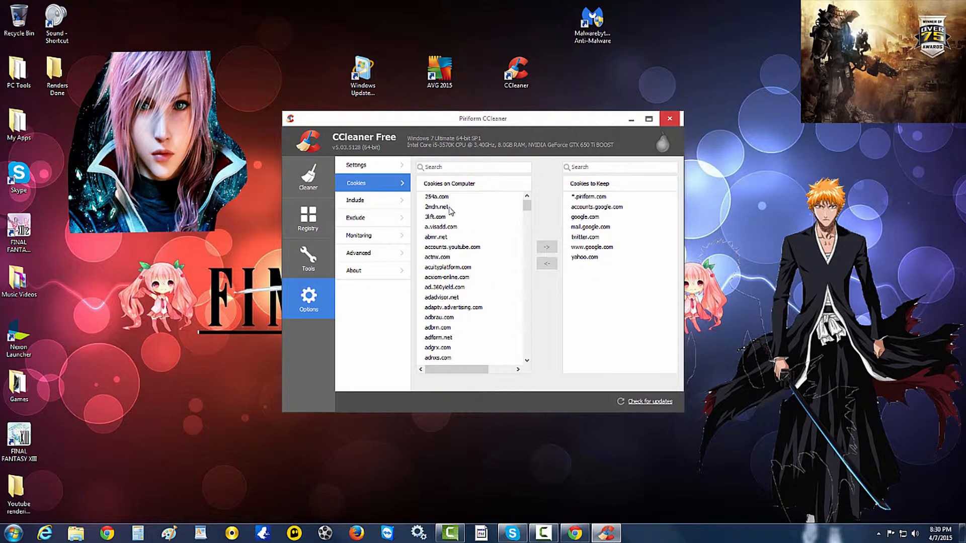
click(367, 202)
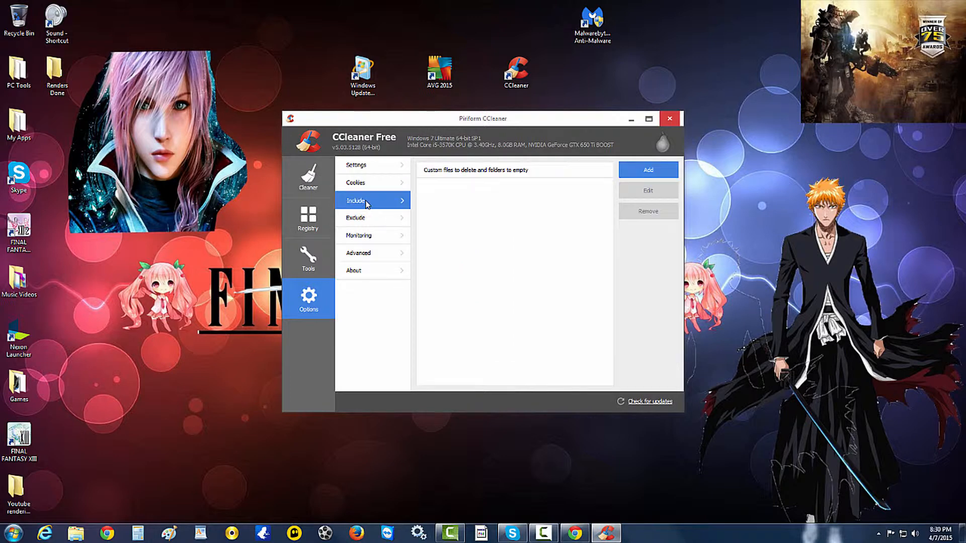
click(391, 220)
- Try turning off system monitoring and Active Monitoring, decline disabling Active Monitoring, and re-enable system monitoring
click(393, 235)
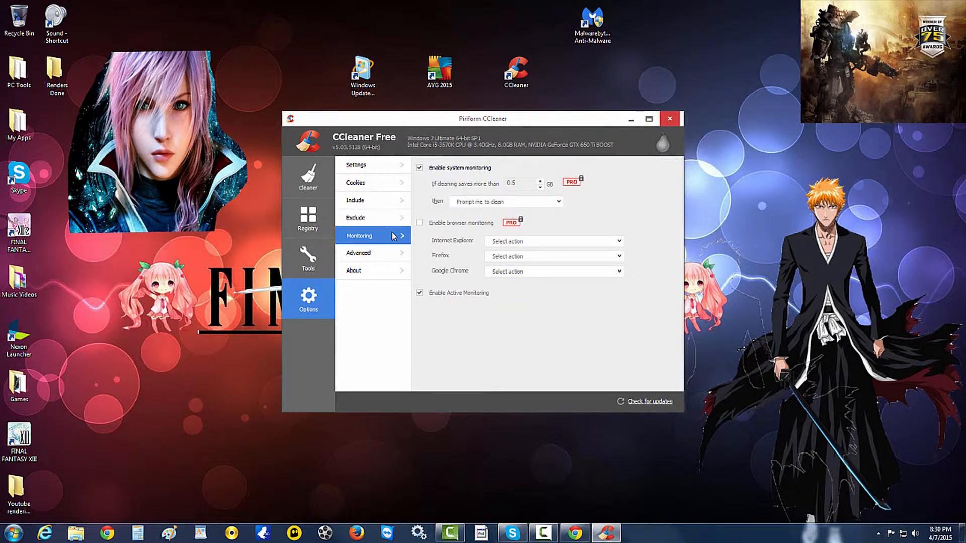
click(446, 170)
click(445, 294)
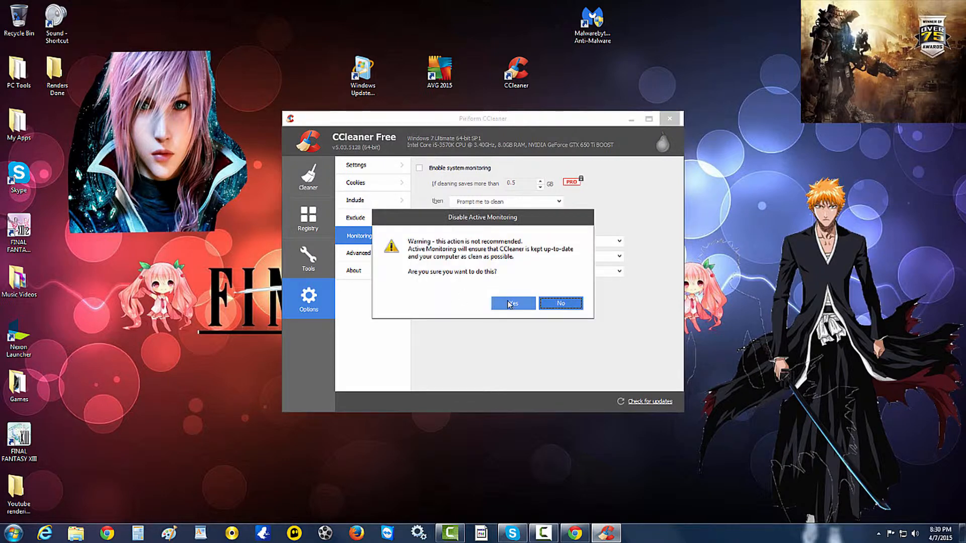
click(562, 303)
click(485, 295)
click(551, 304)
click(456, 169)
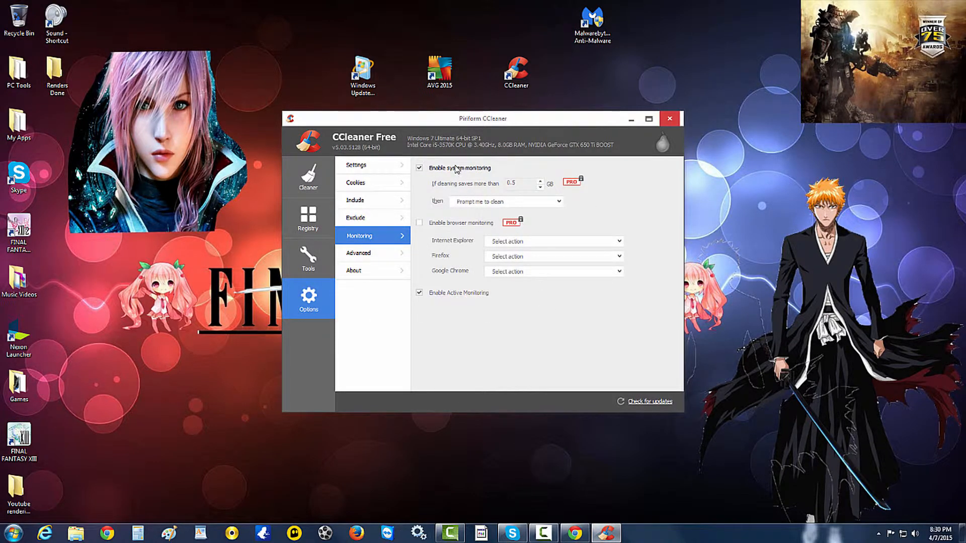
- Examine the advanced options, the monitoring options and the program's version information
click(379, 251)
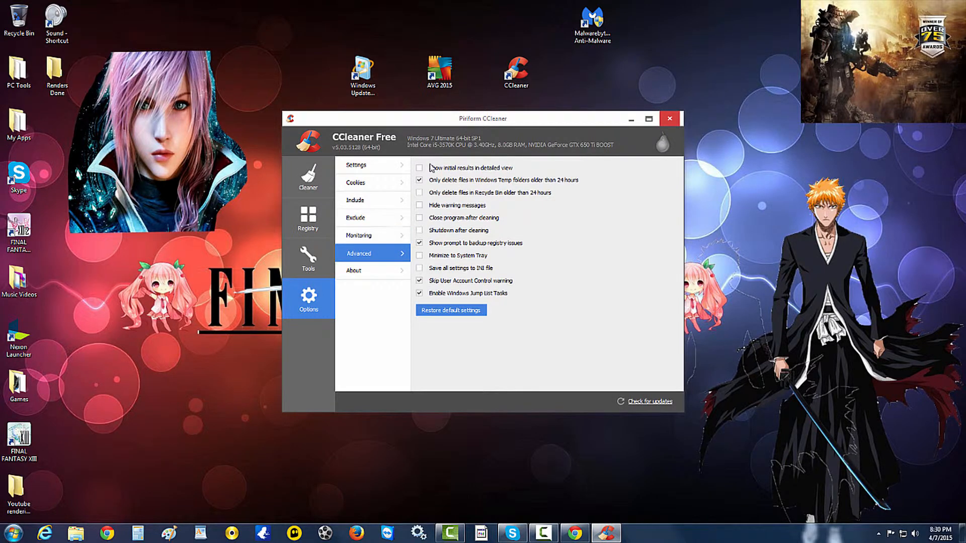
click(378, 235)
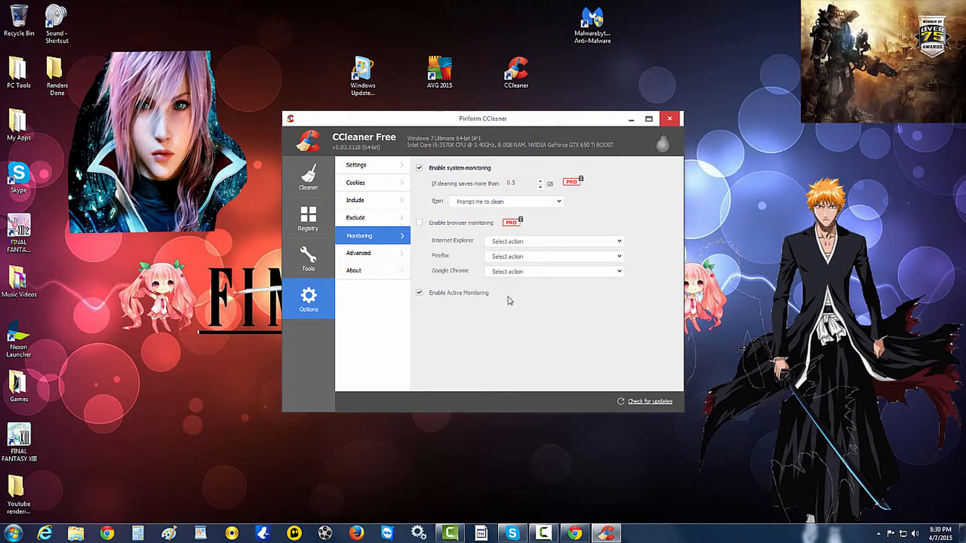
click(381, 255)
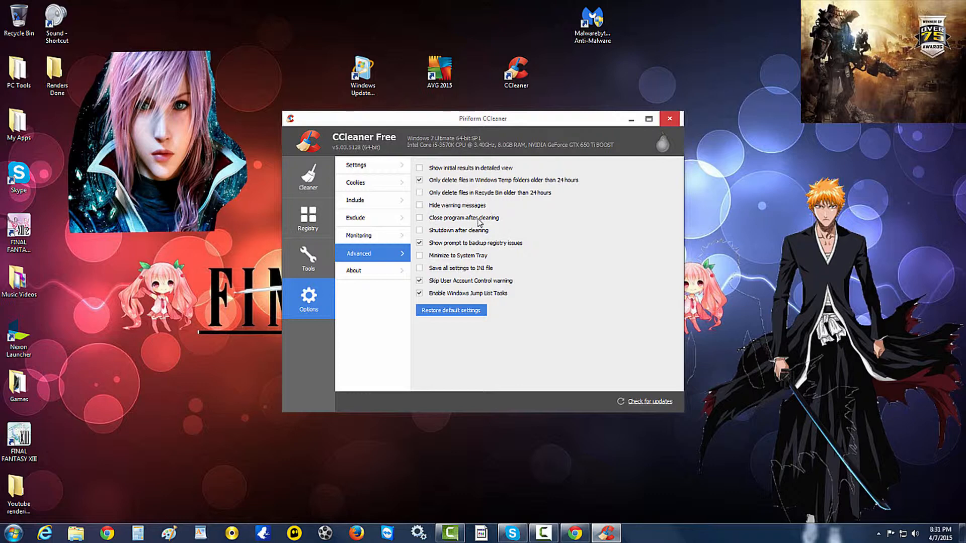
click(396, 274)
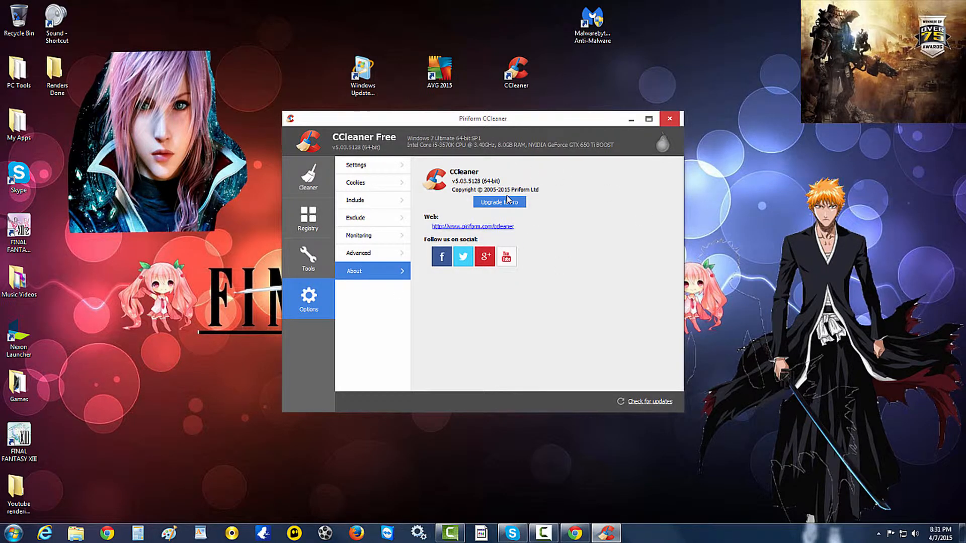
- Check online for CCleaner updates, close the update page and minimize the browser
click(646, 402)
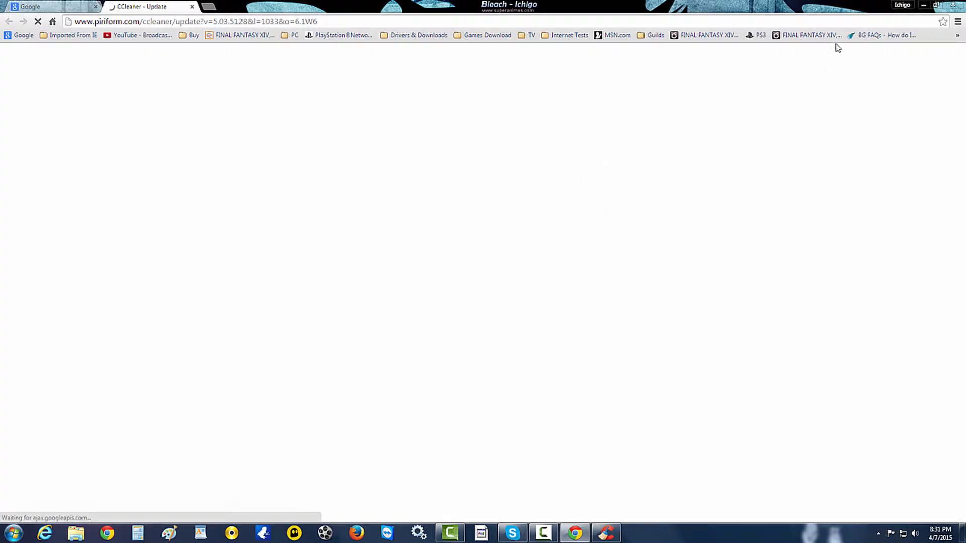
click(191, 6)
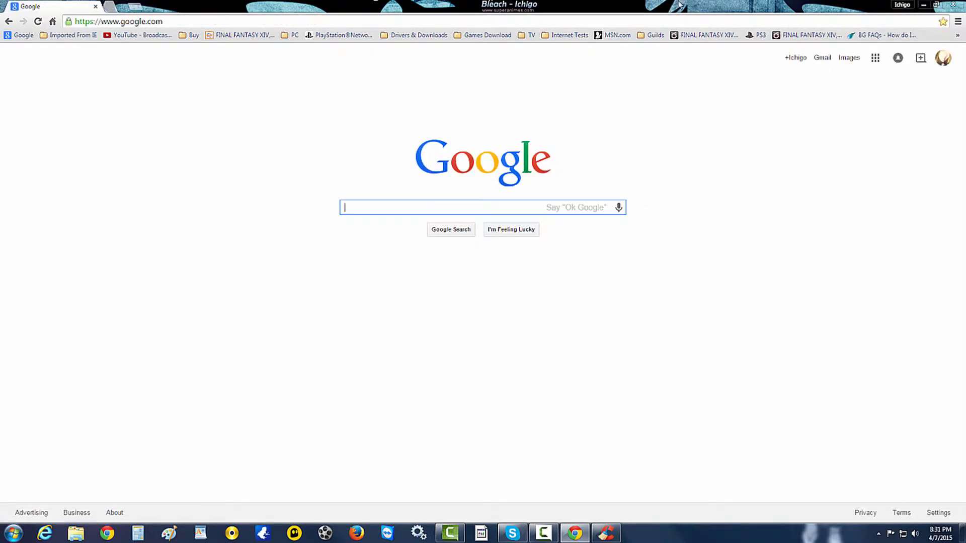
click(922, 6)
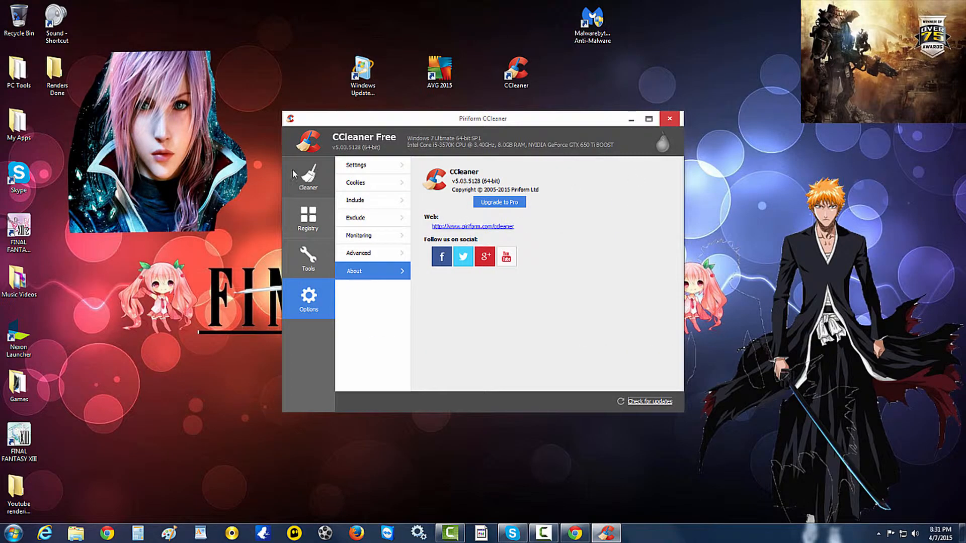
- Return to the Cleaner page, close CCleaner, and move its desktop shortcut away from the AVG 2015 shortcut, below and beyond the Malwarebytes one
click(309, 176)
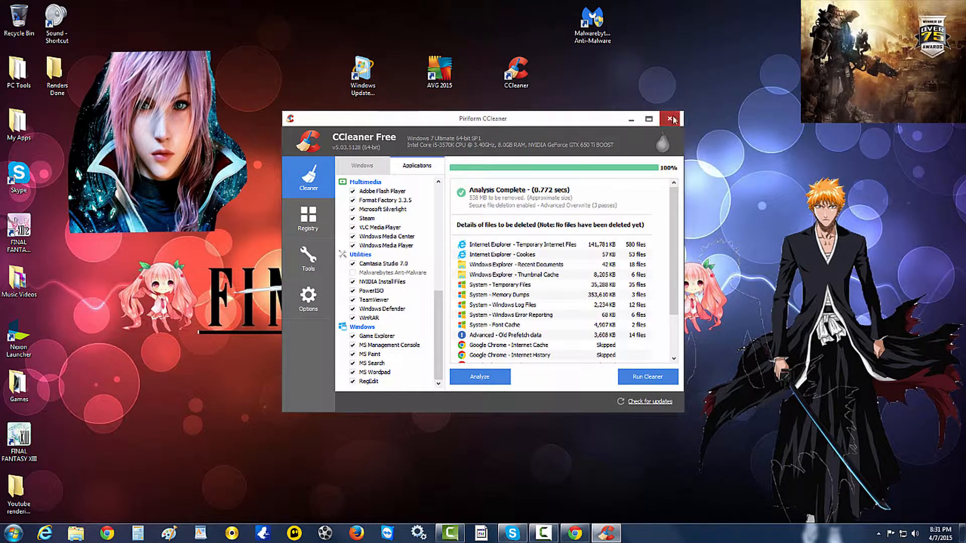
click(670, 119)
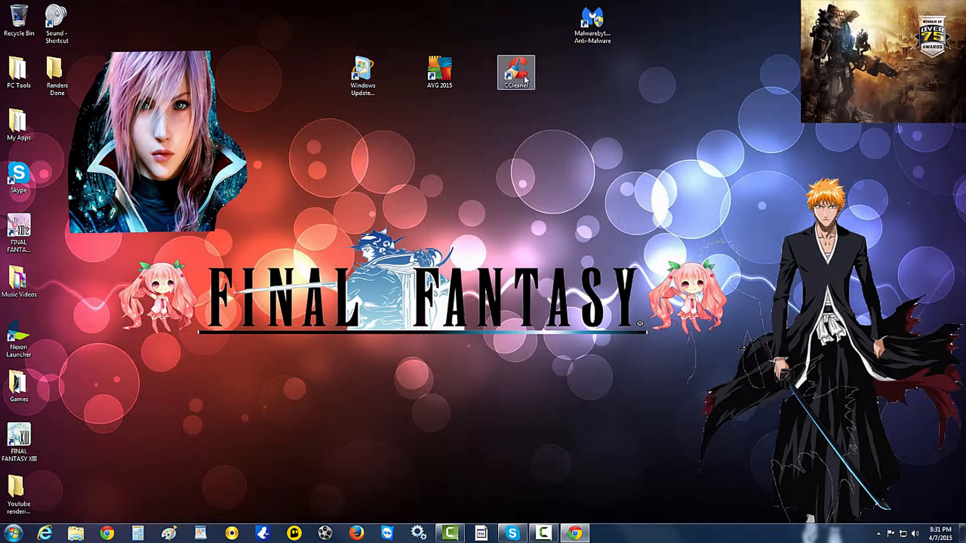
drag(498, 70, 683, 177)
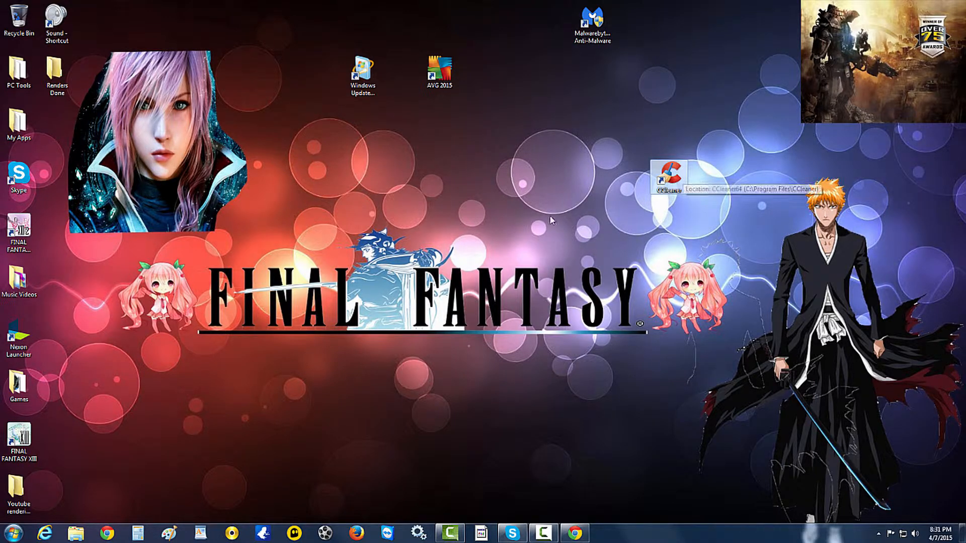
click(493, 195)
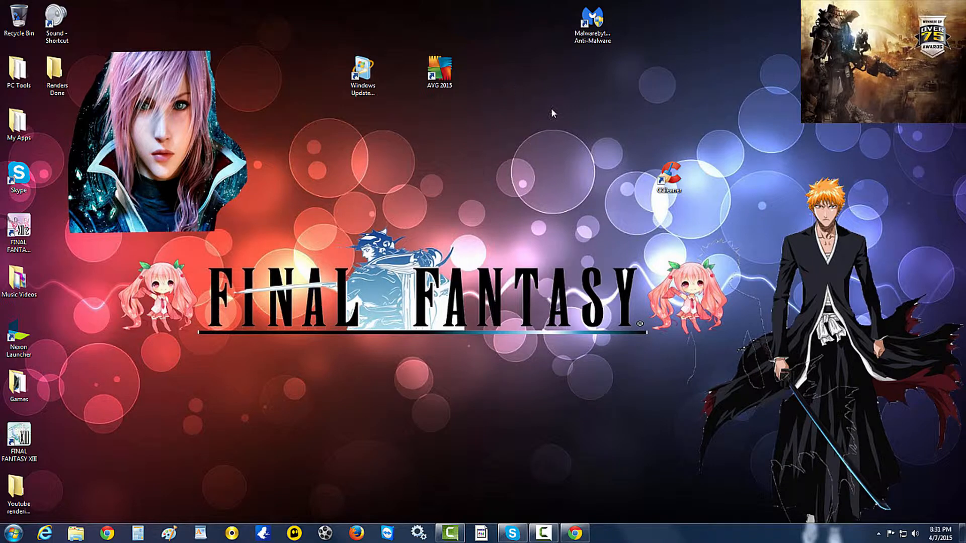
- Open Malwarebytes Anti-Malware and look through its scan types, exclusion settings, About information and quarantine history
click(593, 35)
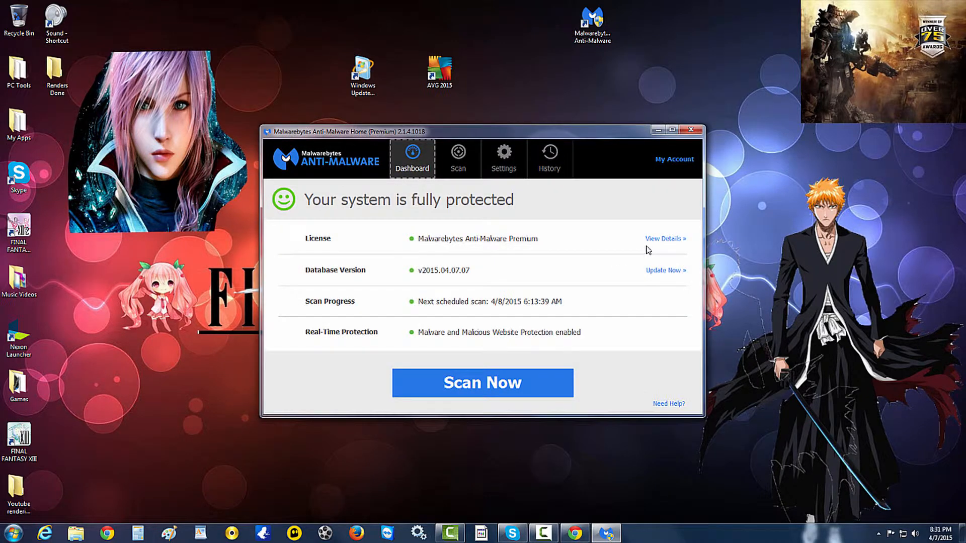
click(439, 156)
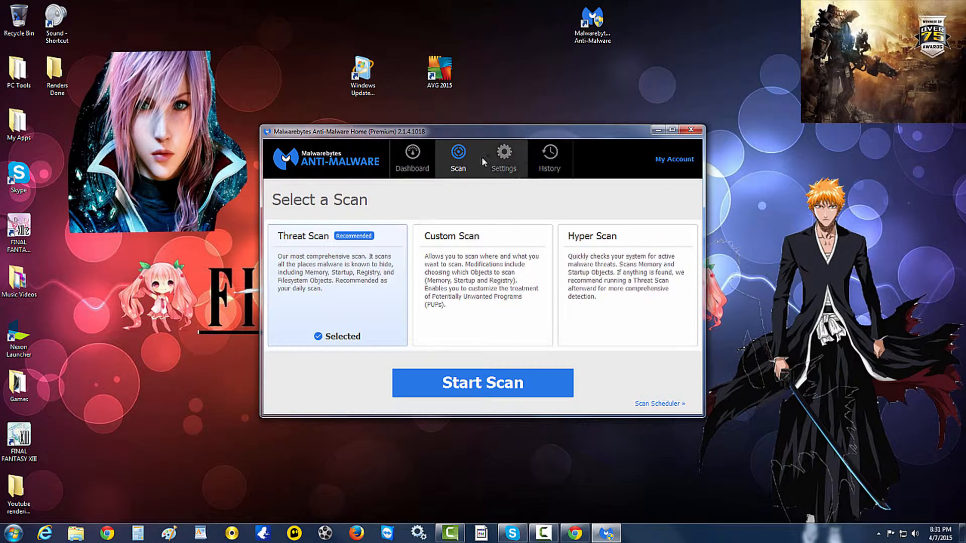
click(501, 155)
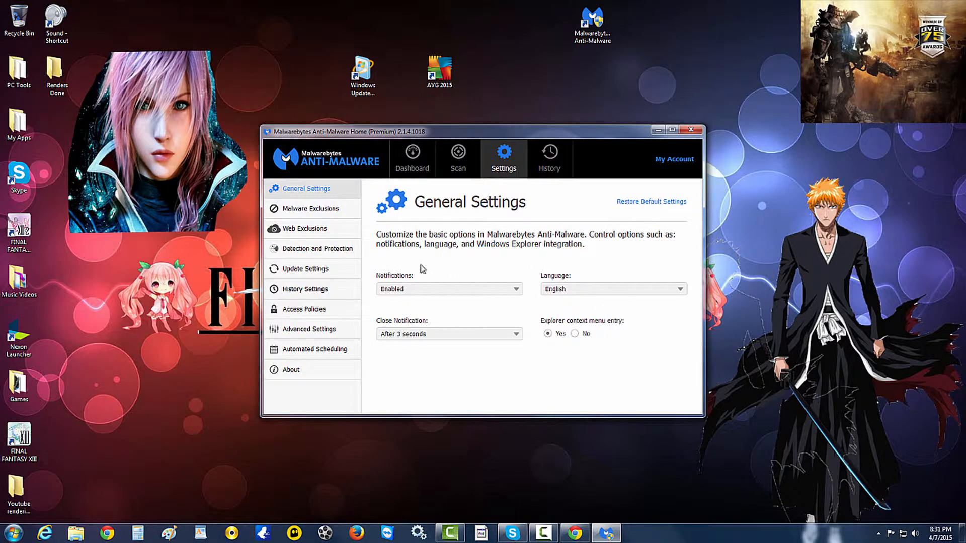
click(334, 209)
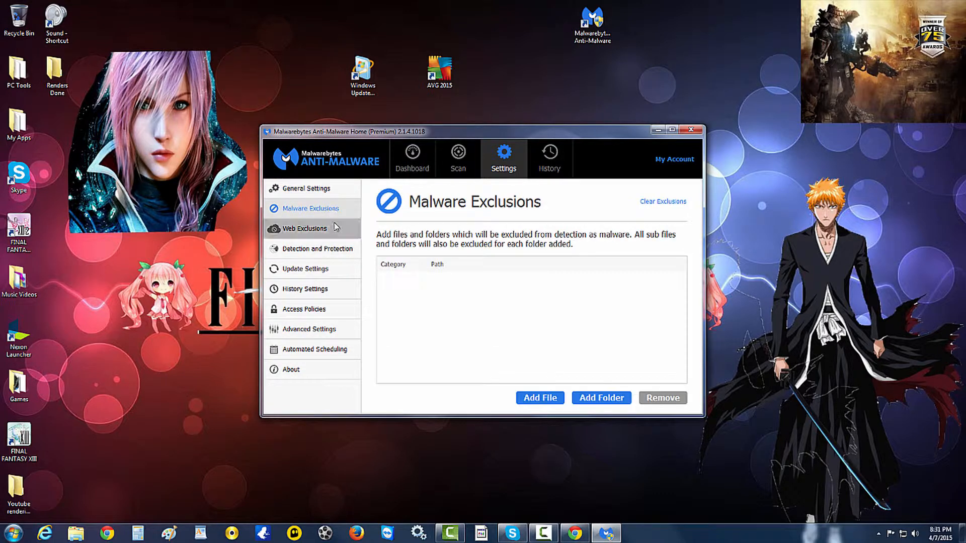
click(335, 227)
click(326, 369)
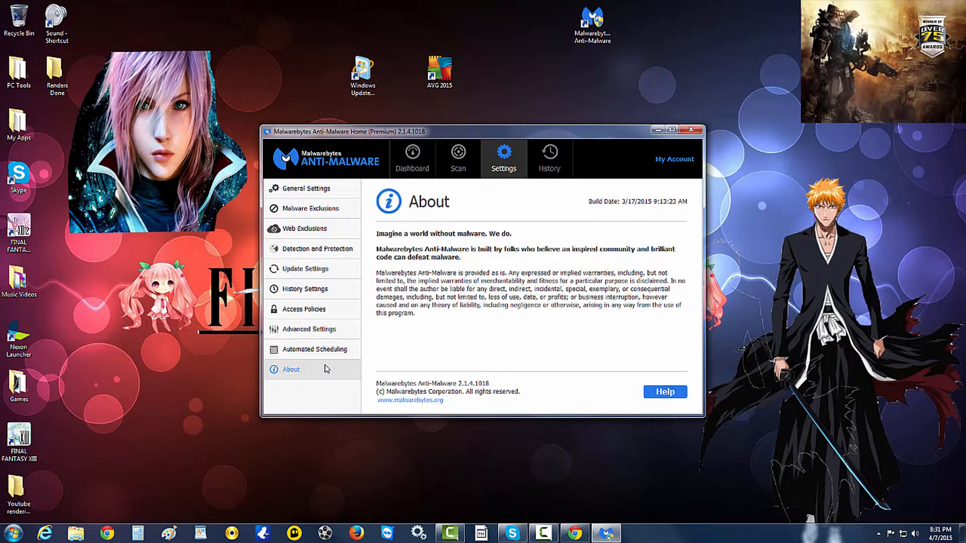
click(542, 155)
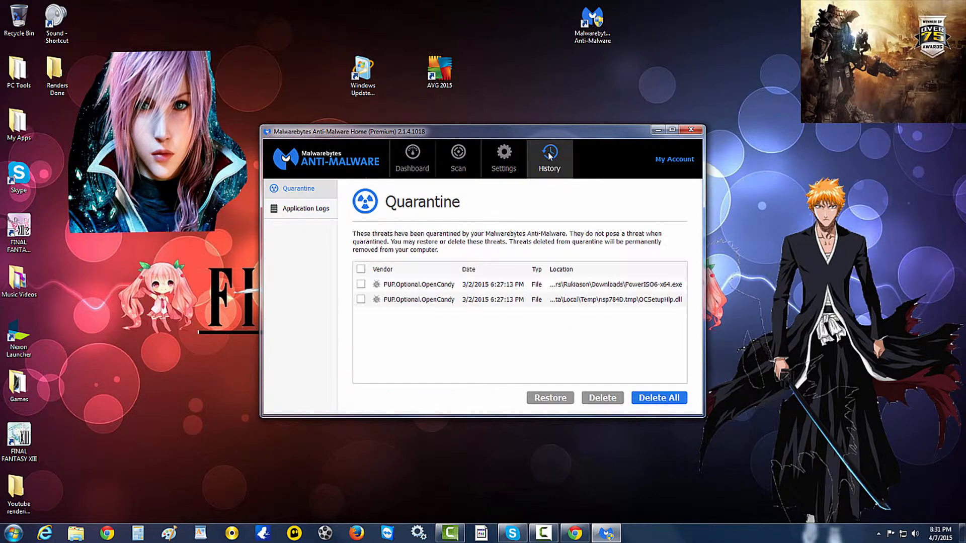
- Check for a newer Malwarebytes malware database version from the dashboard
click(405, 162)
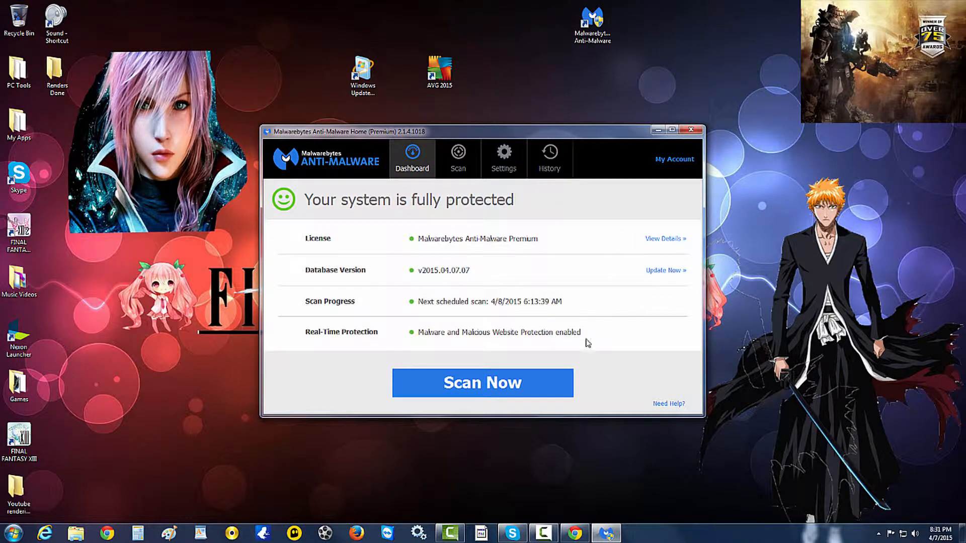
click(659, 270)
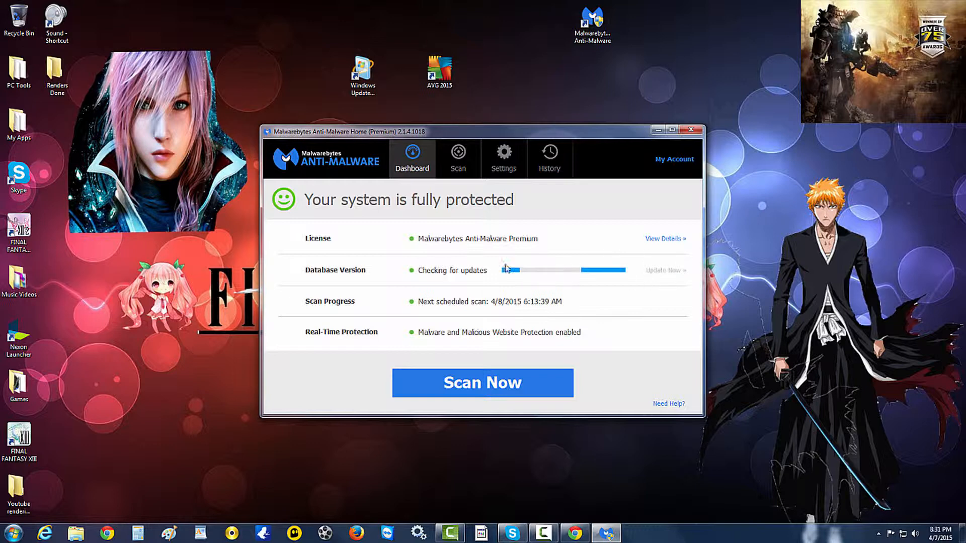
- Configure a custom scan of drive C: with rootkit scanning, PUP handling set to Warn user about detections, and a new PUM handling choice
click(466, 164)
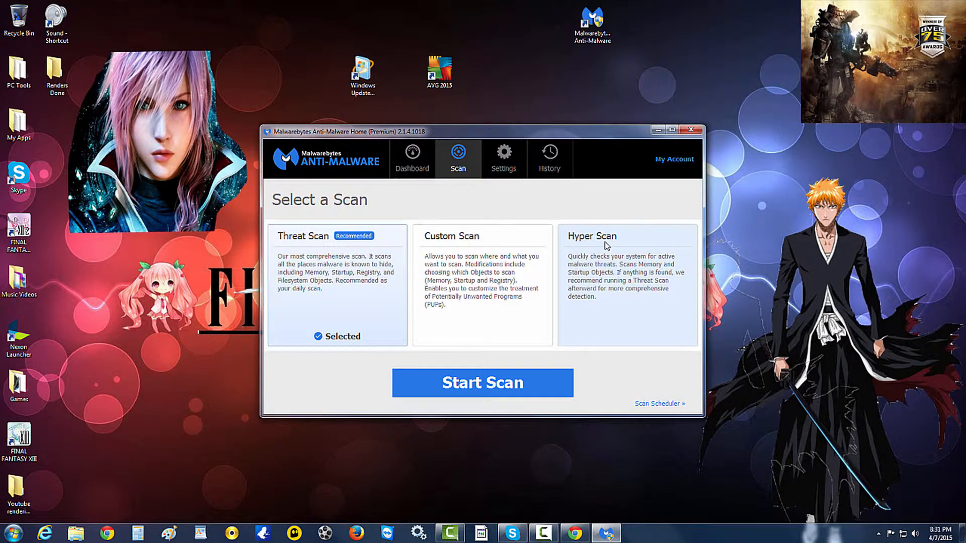
click(485, 278)
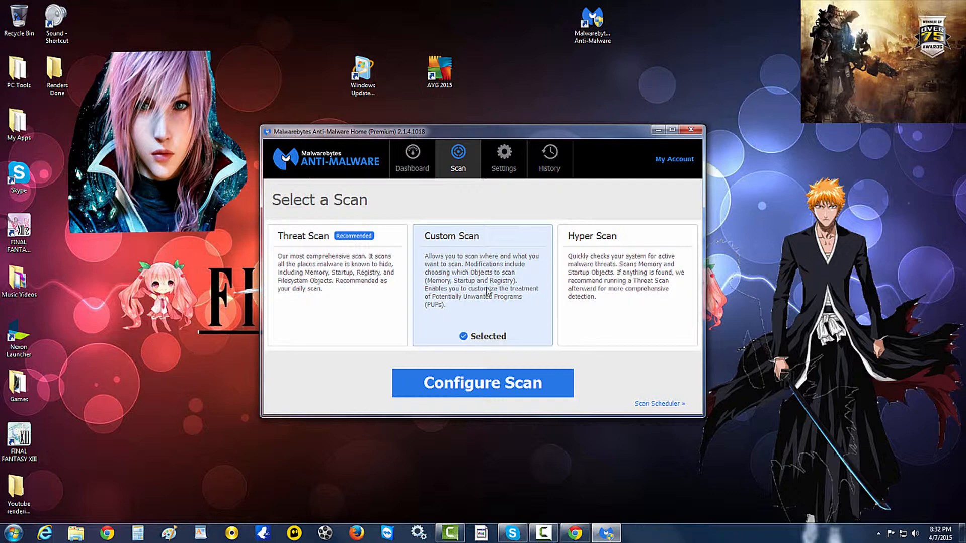
click(489, 381)
click(424, 242)
click(417, 230)
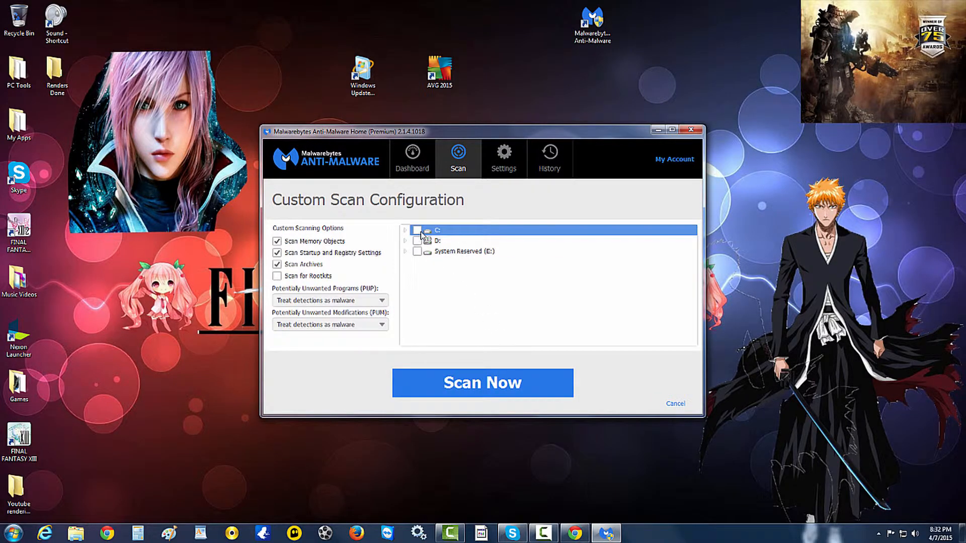
click(368, 302)
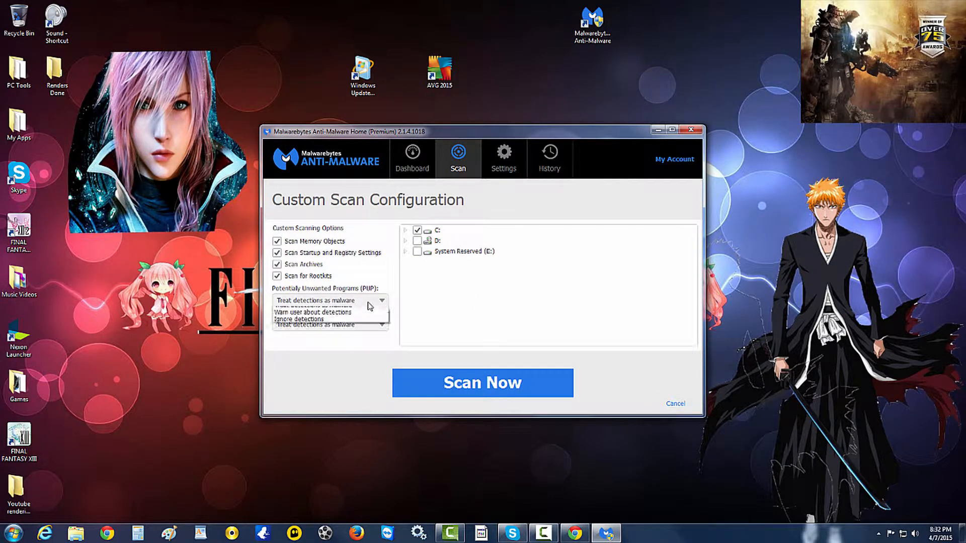
click(331, 318)
click(345, 325)
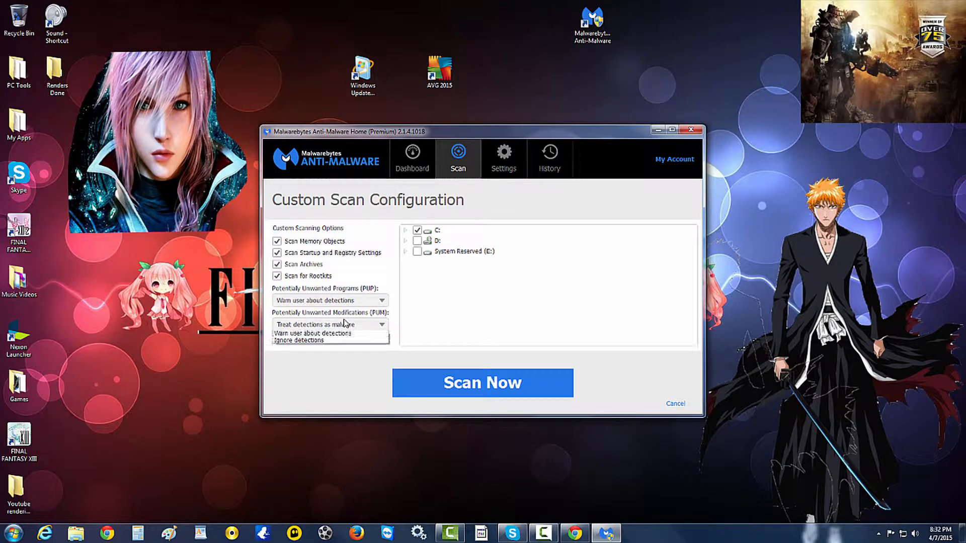
click(344, 343)
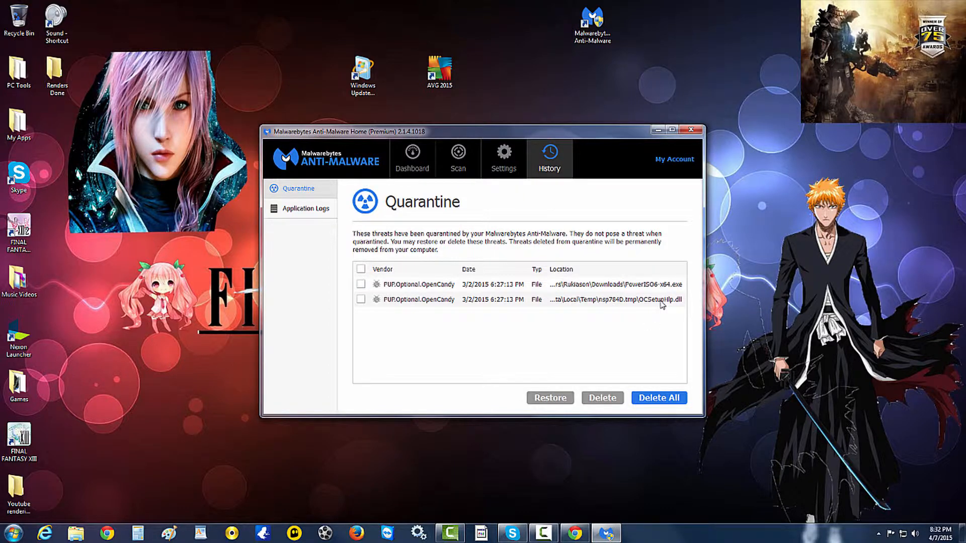
- Select all quarantined items in the history and delete them permanently
click(360, 270)
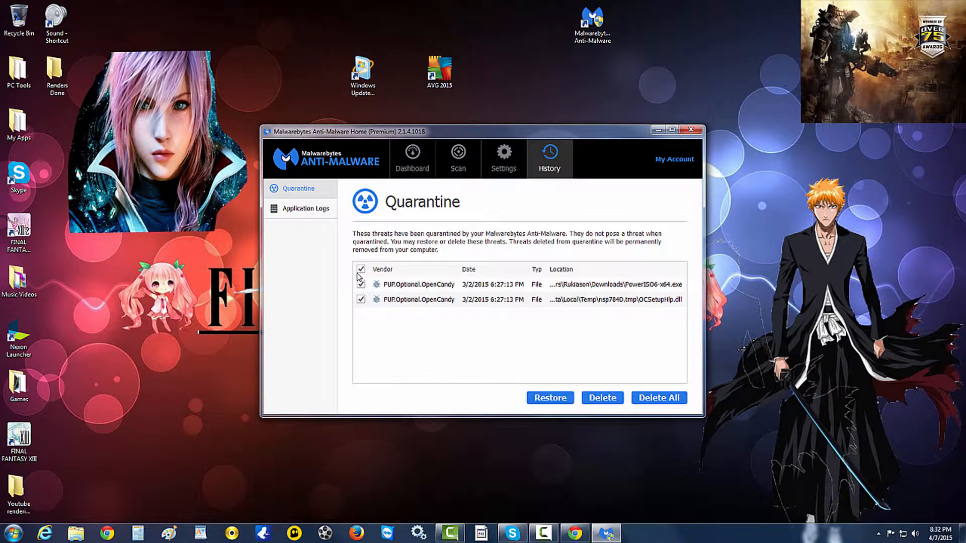
click(617, 399)
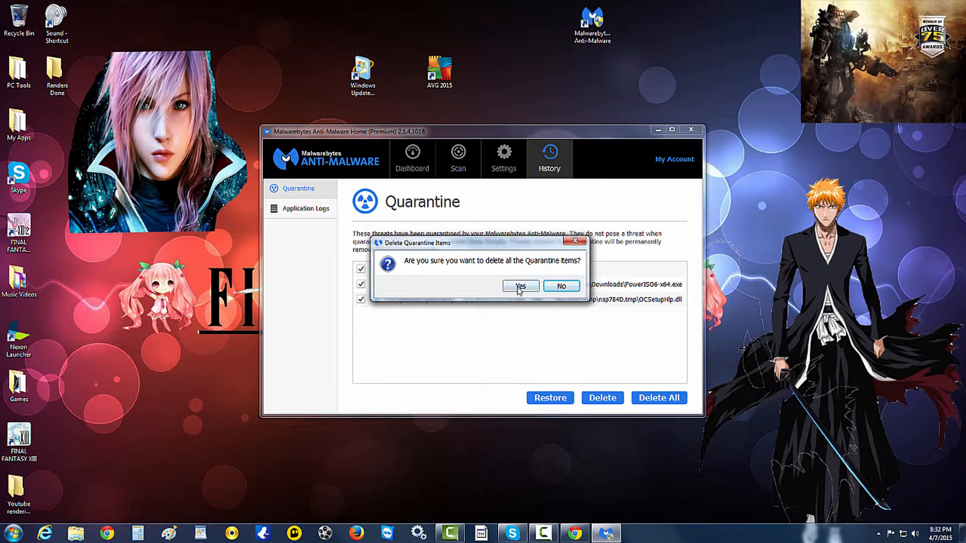
click(519, 284)
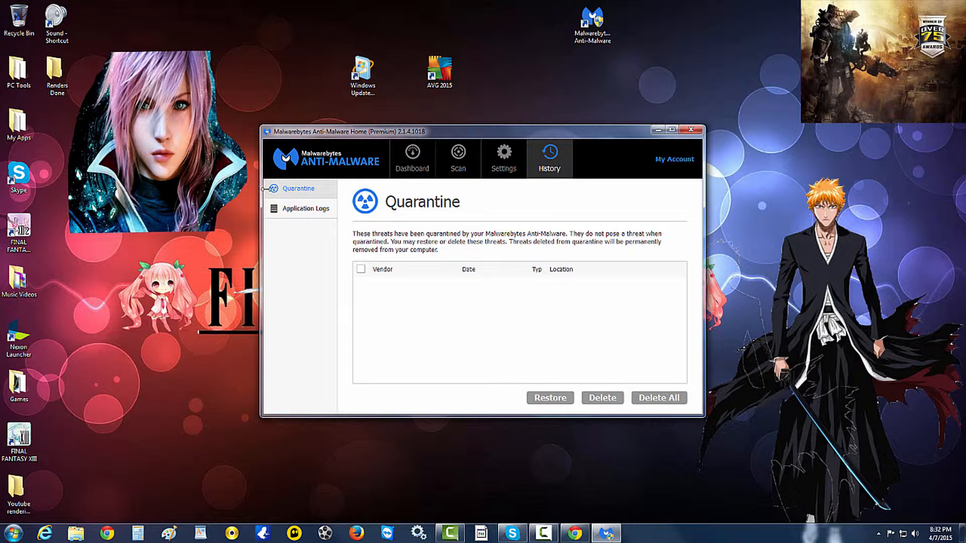
- Return to the Malwarebytes dashboard, shift the window slightly across the desktop and close the program
click(283, 203)
click(412, 160)
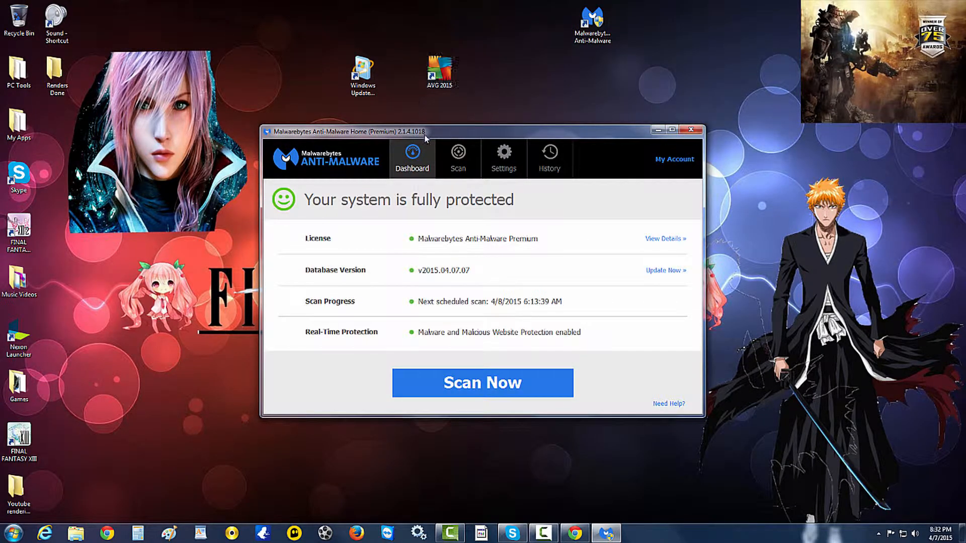
drag(425, 132, 482, 145)
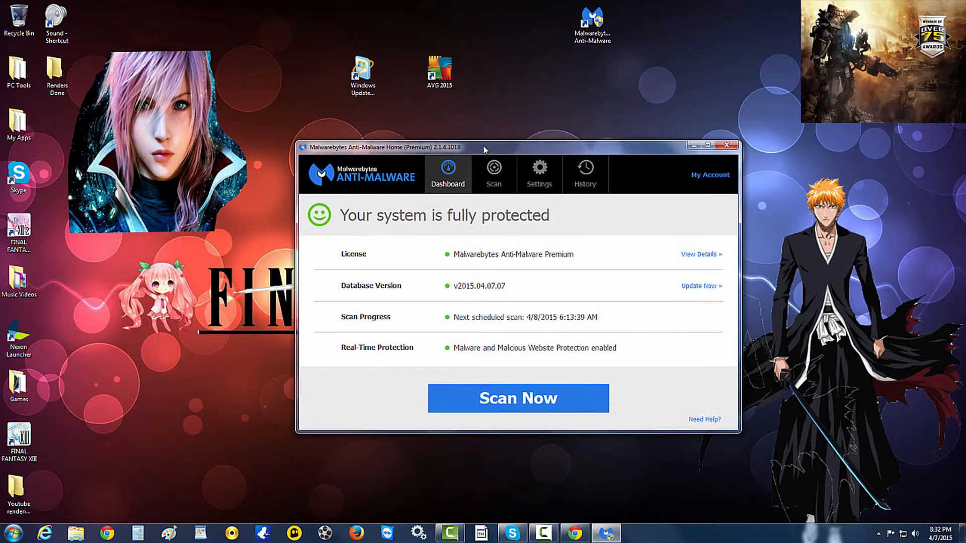
click(727, 146)
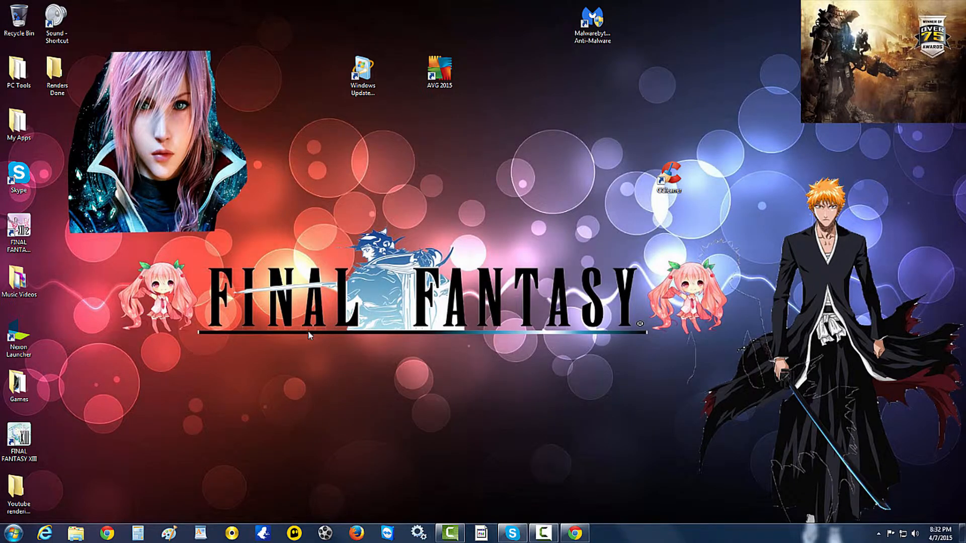
- Open AVG 2015, look over its protection overview and close it
double_click(427, 66)
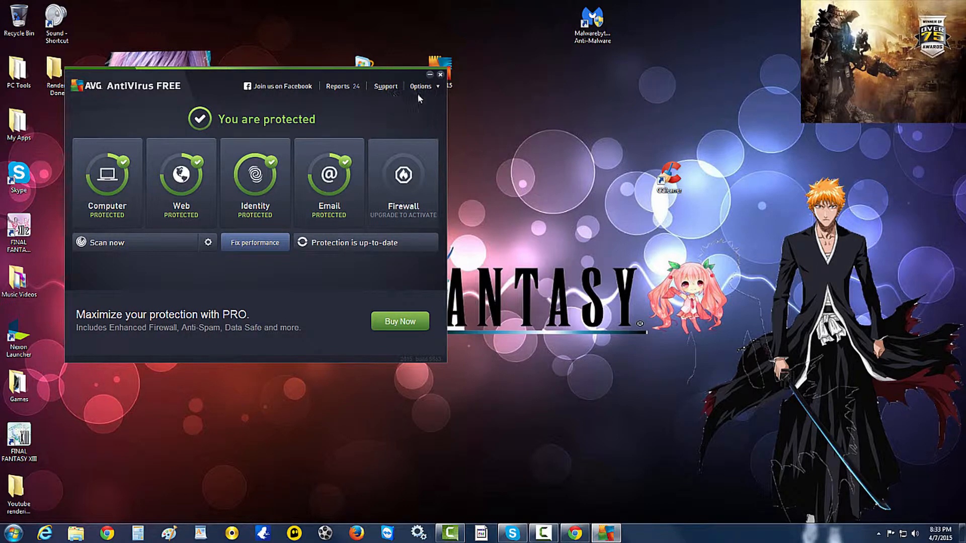
click(440, 74)
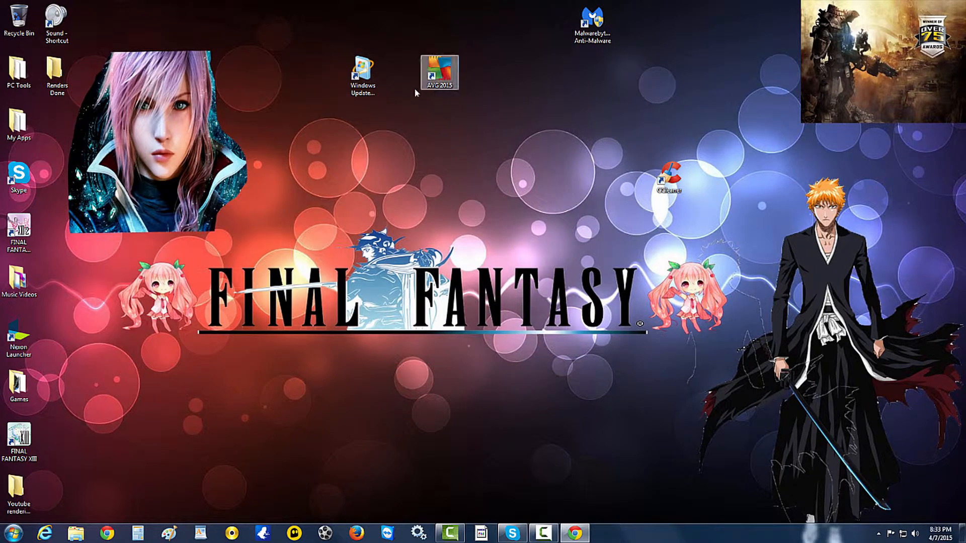
- Open Windows Update from its desktop shortcut, start a check for updates and minimize the window
click(376, 87)
double_click(375, 87)
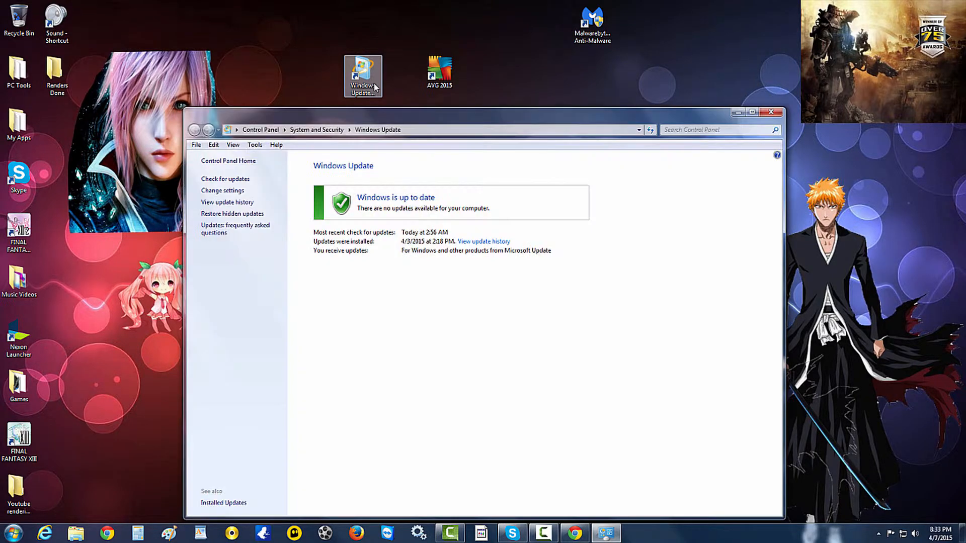
click(218, 180)
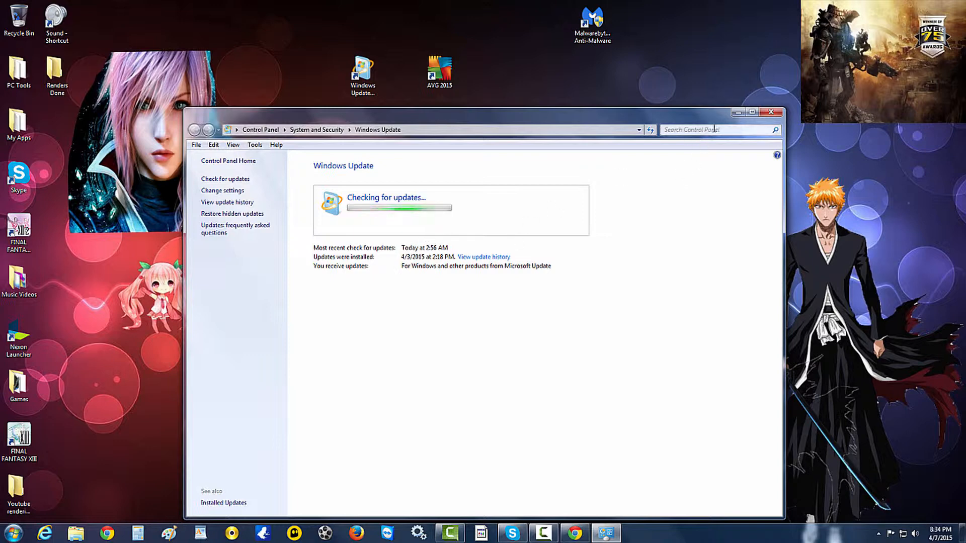
click(738, 112)
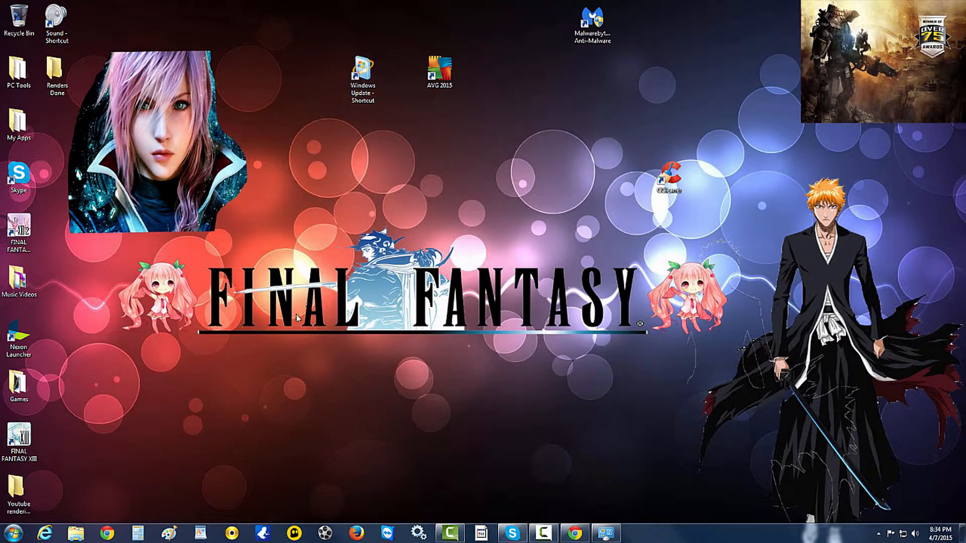
- Launch Disk Cleanup from the Windows system tools and have it analyse drive C:
click(19, 527)
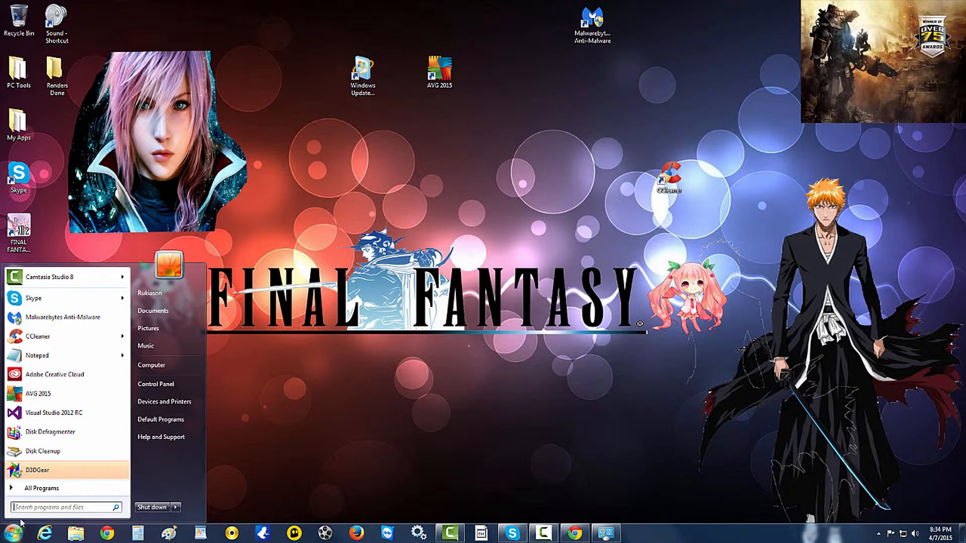
click(39, 488)
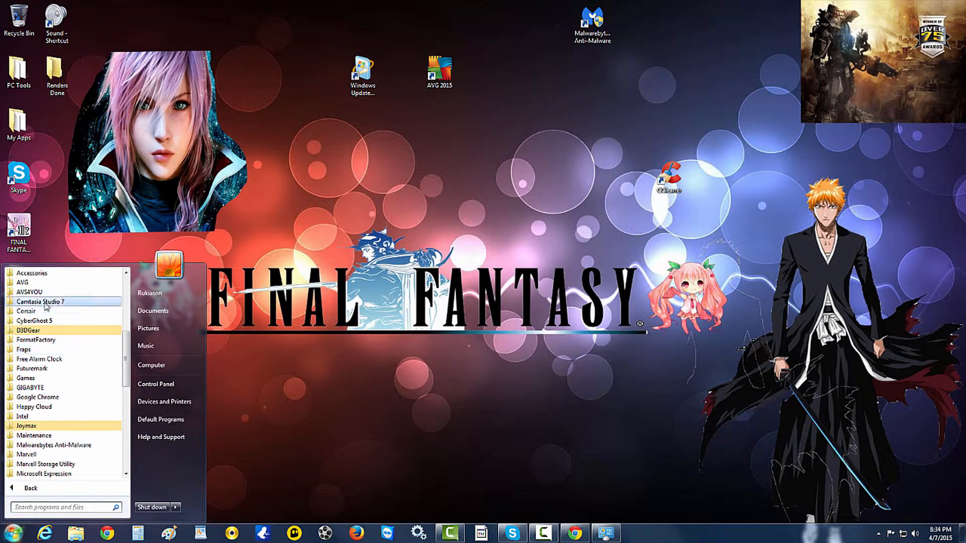
click(36, 273)
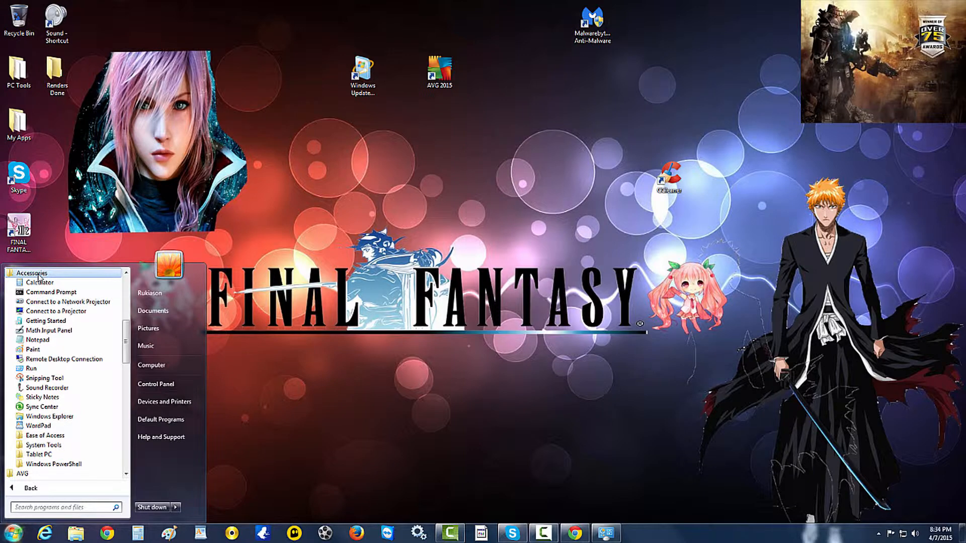
click(69, 447)
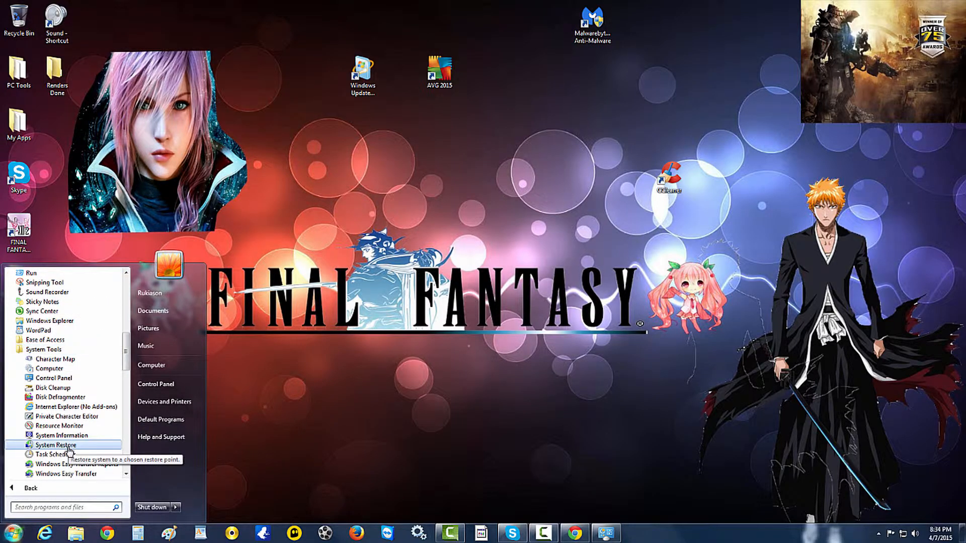
click(59, 395)
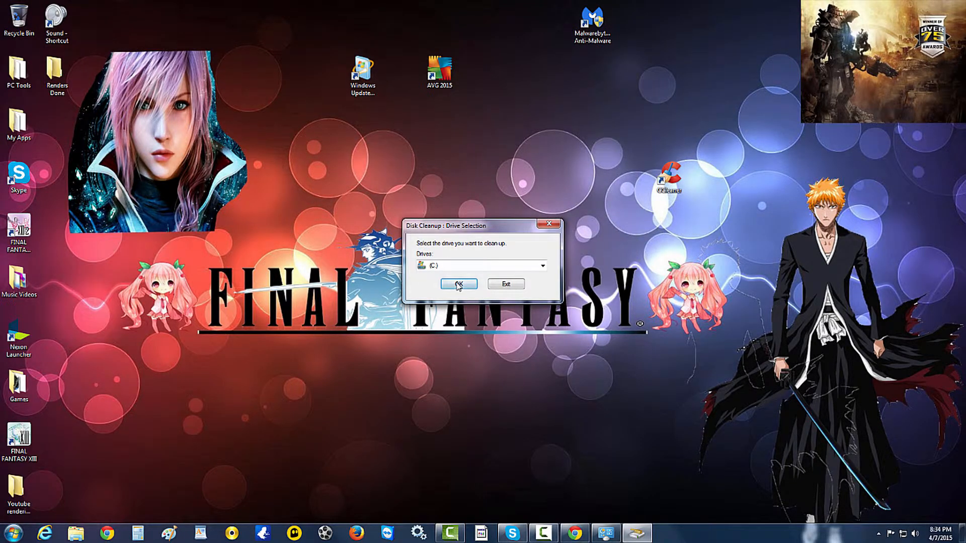
click(458, 285)
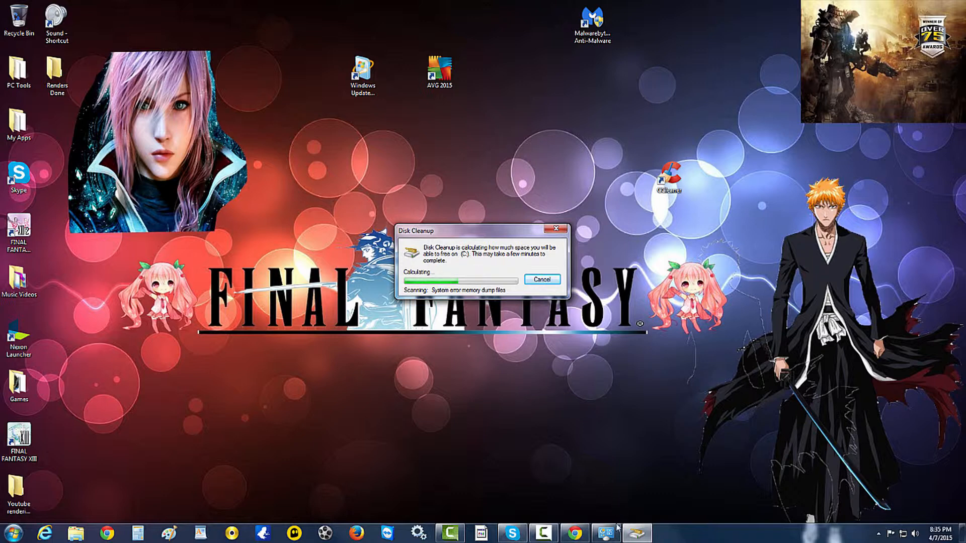
- Return to Windows Update and view the optional update
click(601, 536)
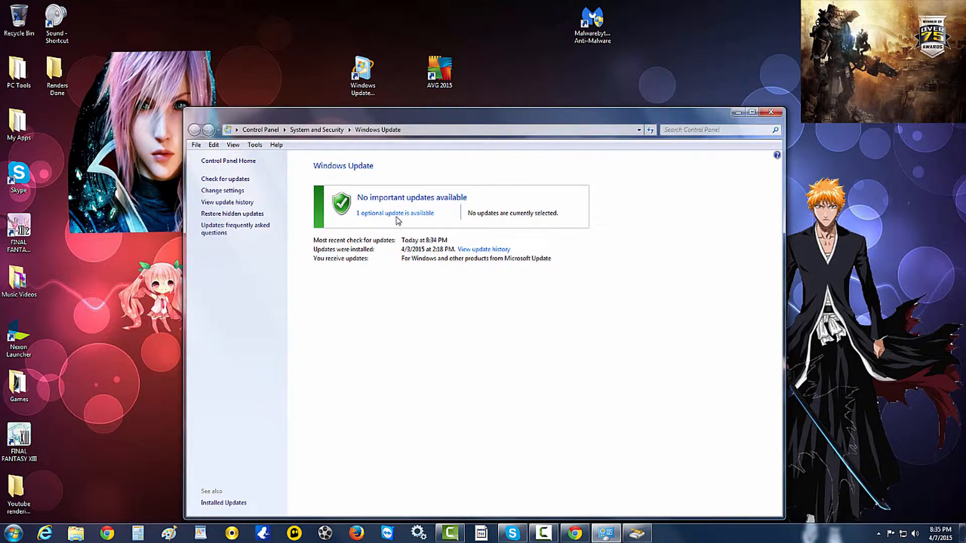
click(396, 214)
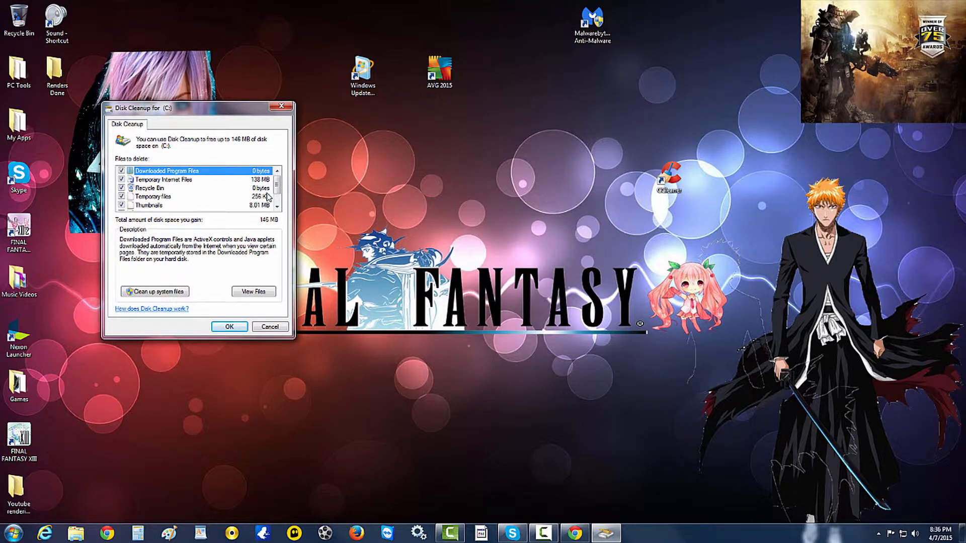
- Review the file categories offered for deletion and rerun Disk Cleanup on drive C: with system files included
drag(277, 187, 278, 200)
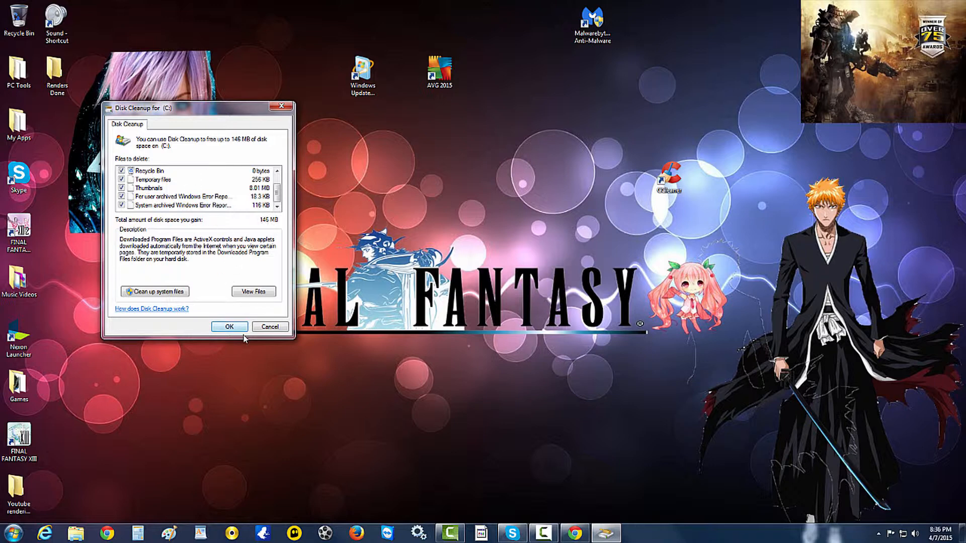
click(172, 296)
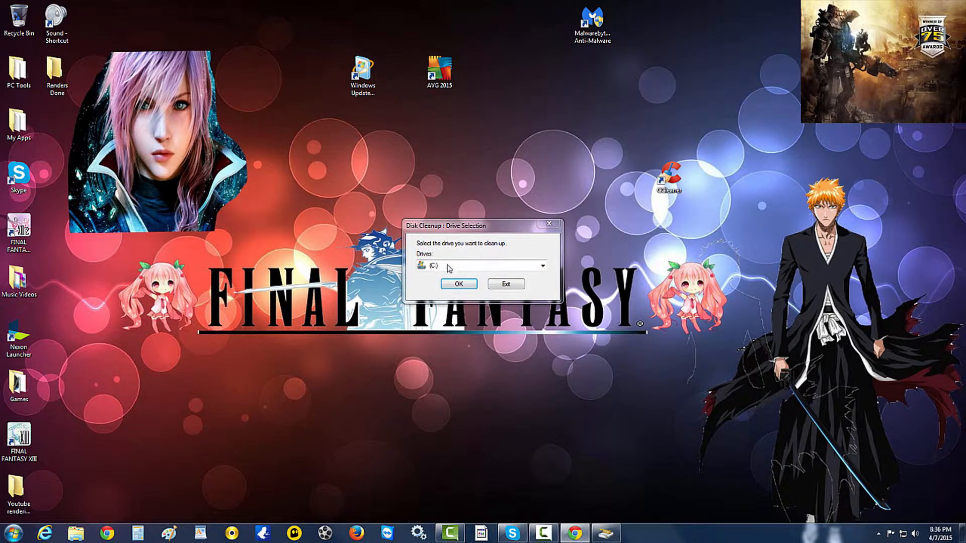
click(467, 282)
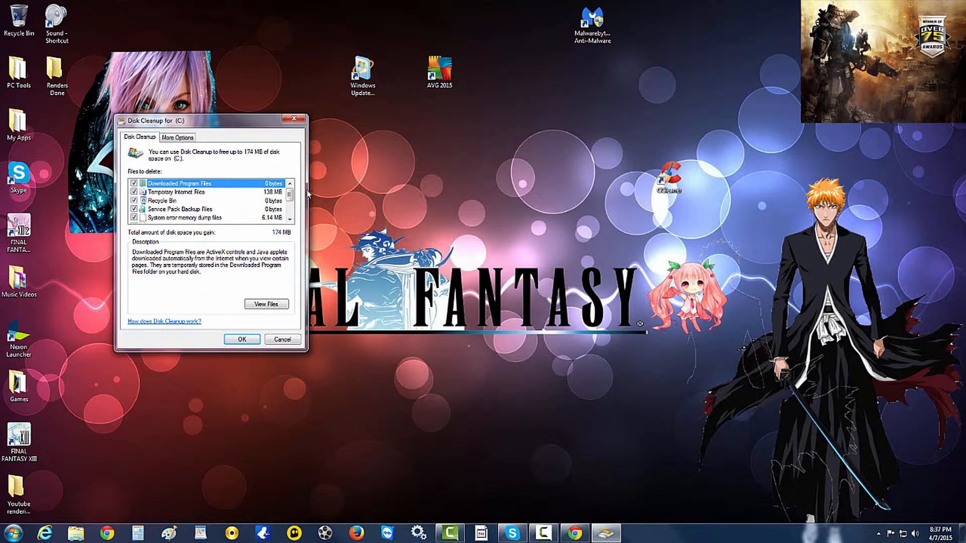
- Review the system file categories, back out of permanently deleting them, and view Disk Cleanup's additional options
click(289, 219)
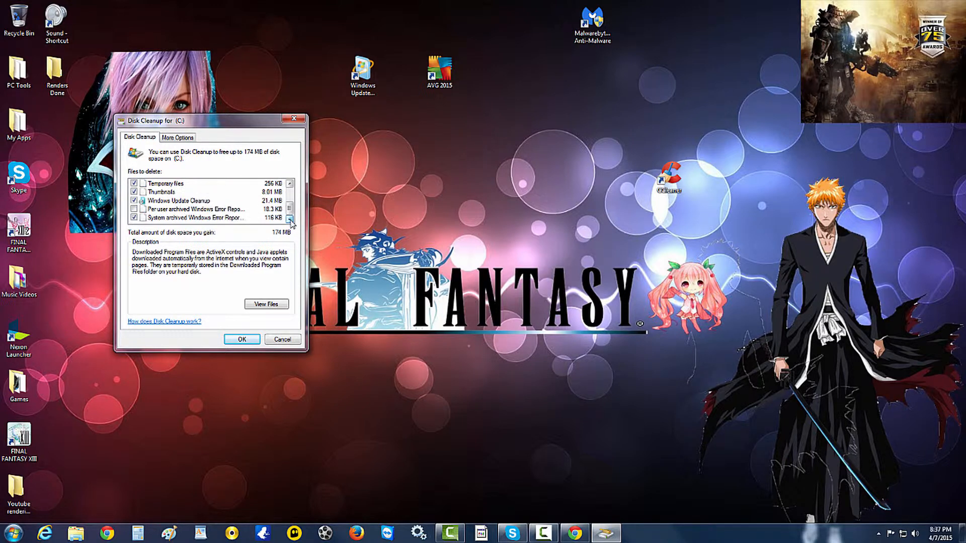
click(134, 209)
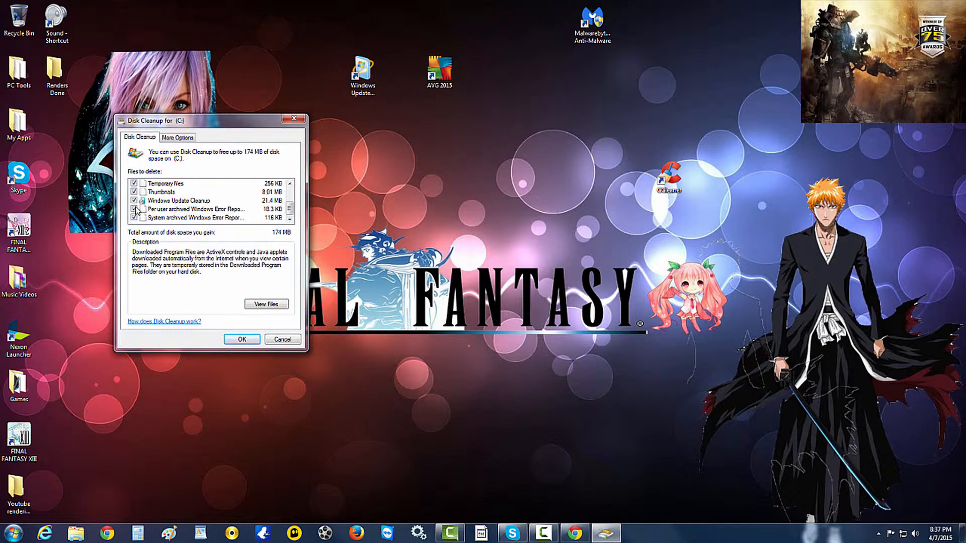
click(240, 339)
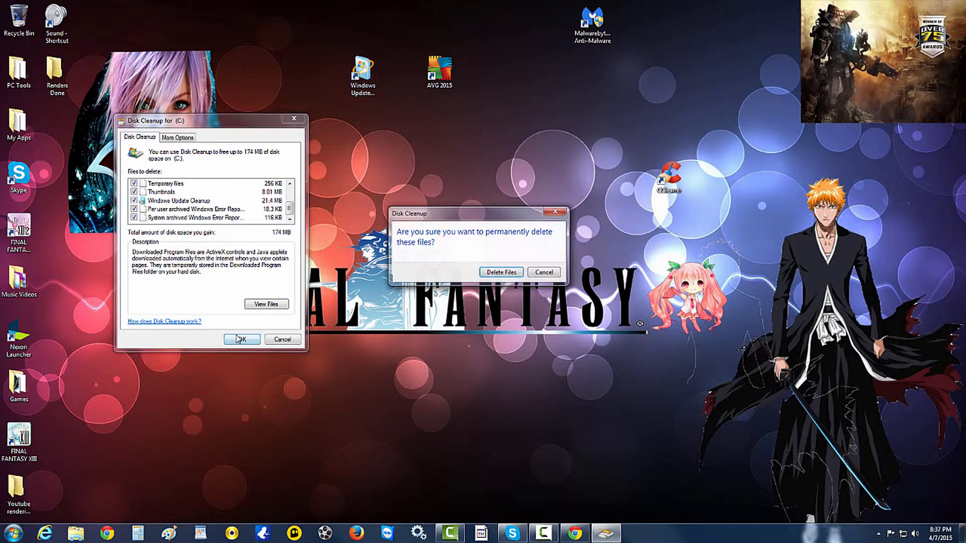
click(548, 274)
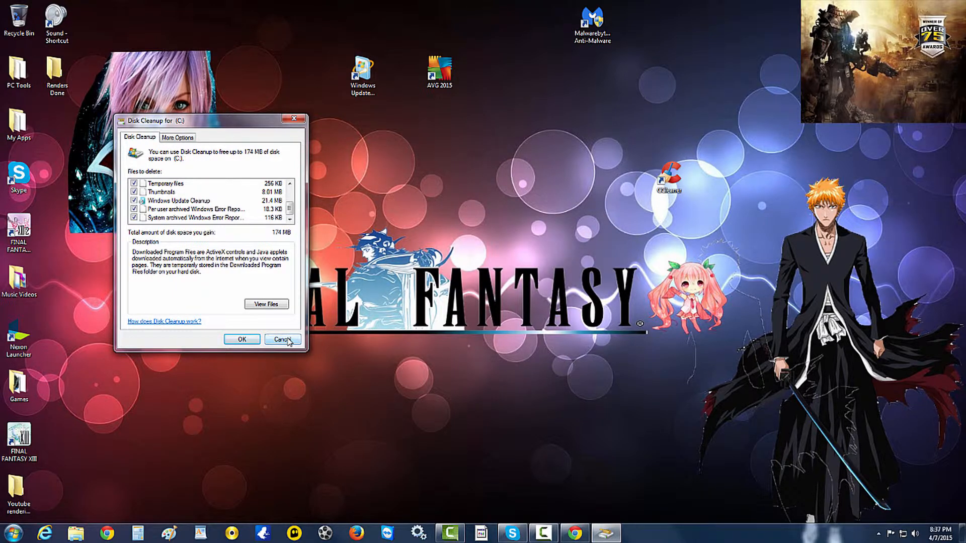
click(187, 141)
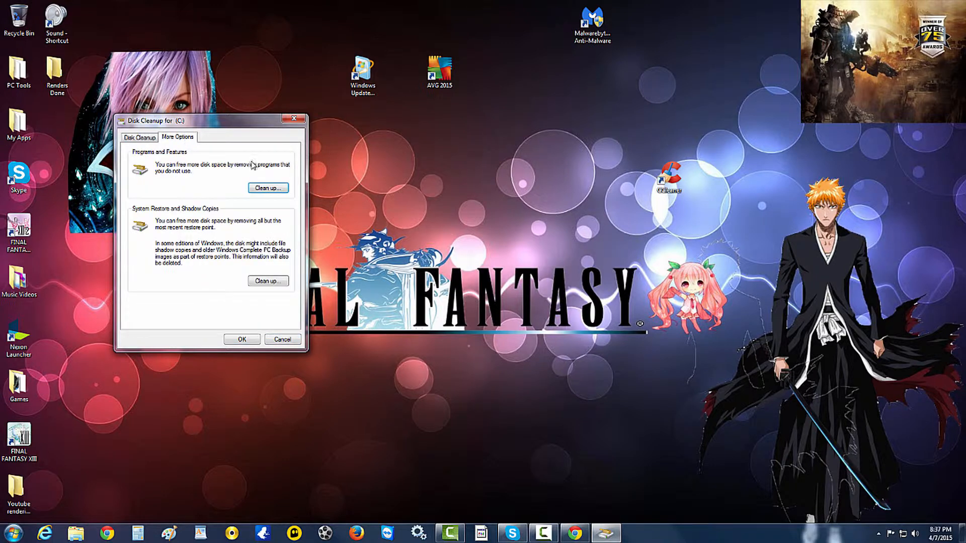
- Return to the list of files to delete and close Disk Cleanup without cleaning drive C:
click(142, 140)
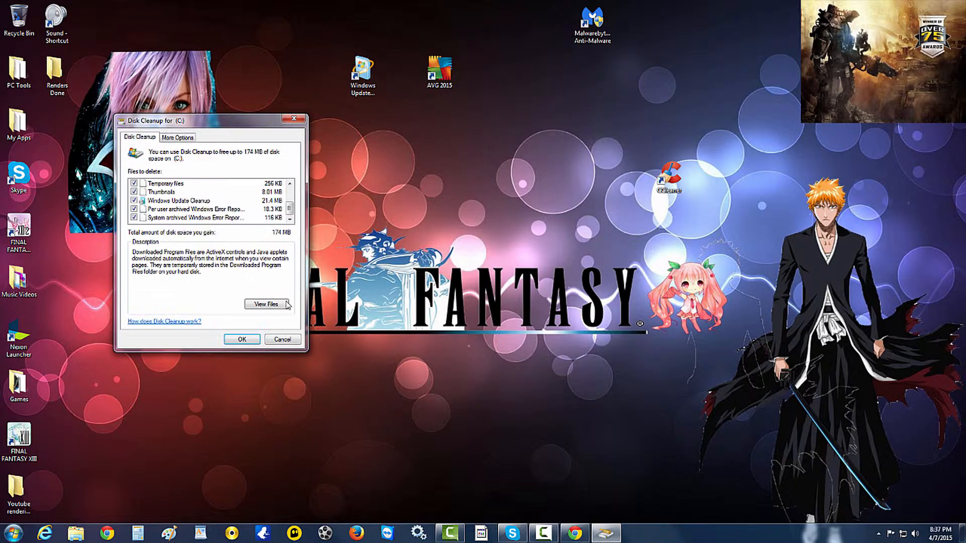
click(282, 340)
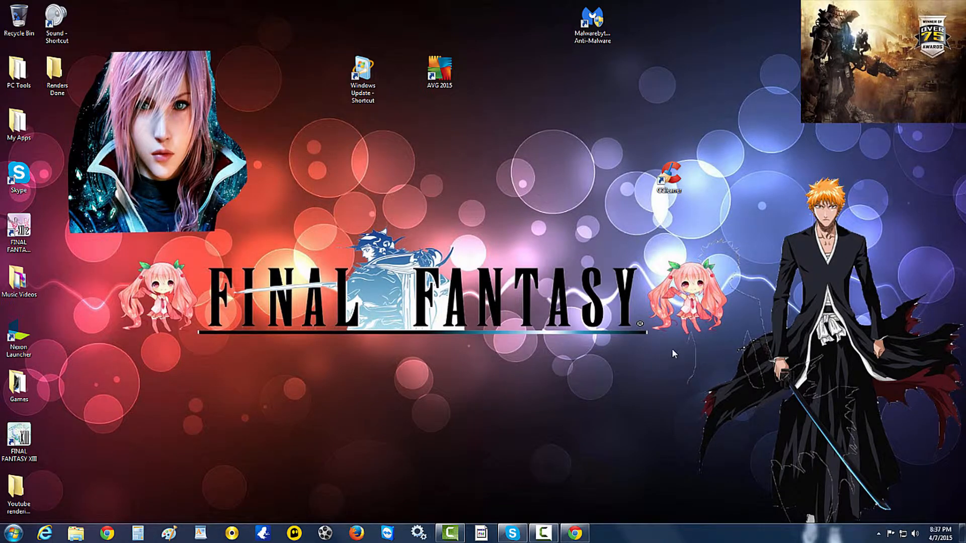
- Switch to Chrome and remove all stored cookies and site data through the content settings in its advanced settings
click(581, 537)
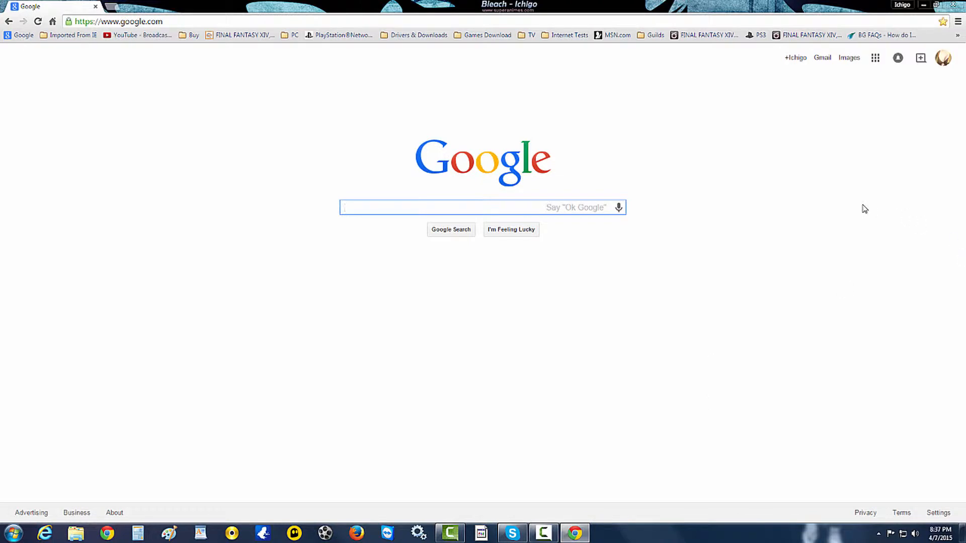
click(958, 22)
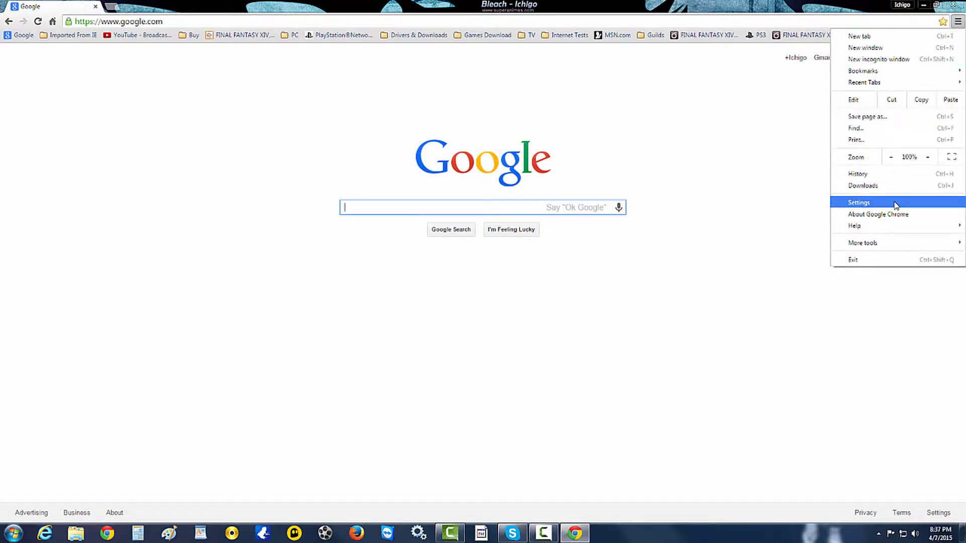
click(895, 205)
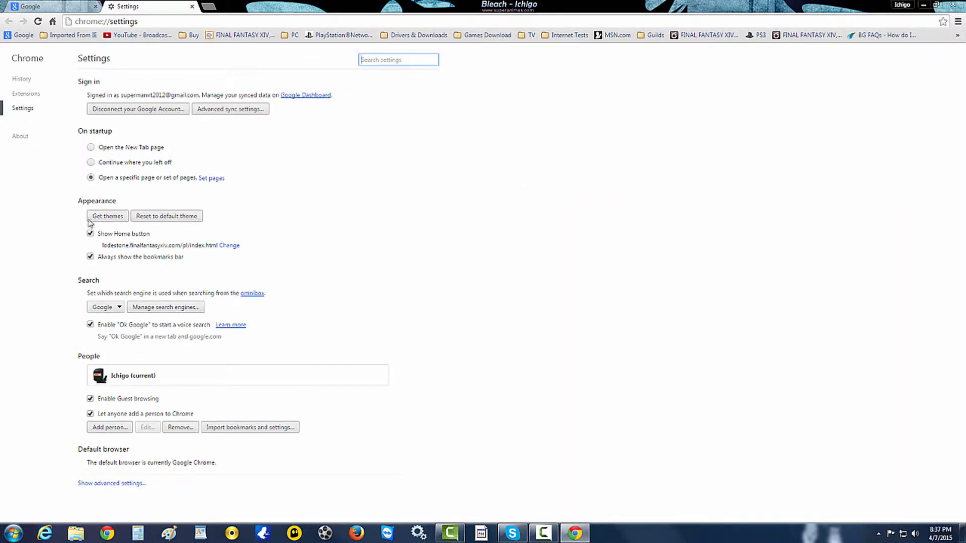
click(127, 484)
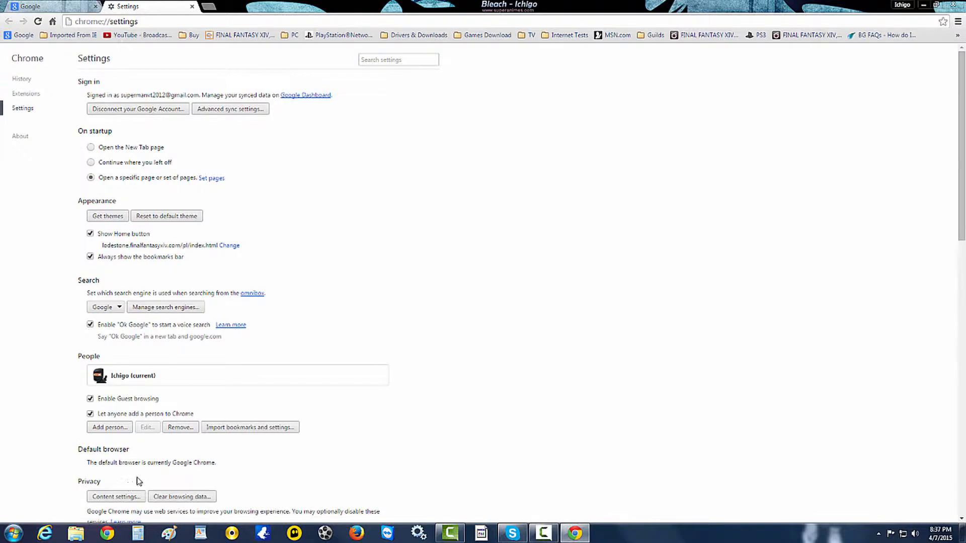
click(133, 498)
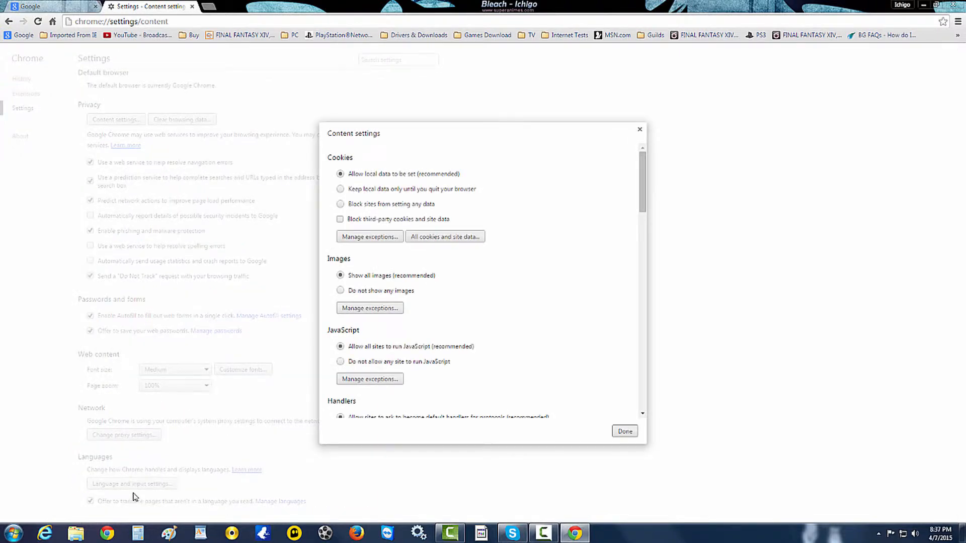
click(440, 236)
click(549, 155)
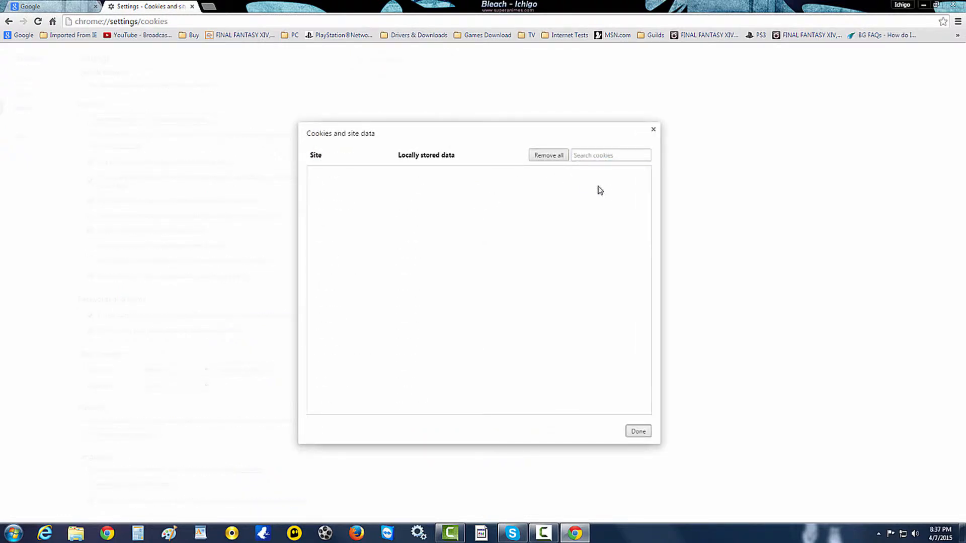
- Reopen the cookies and site data list to check which entries remain, and return to the main Chrome settings
click(637, 432)
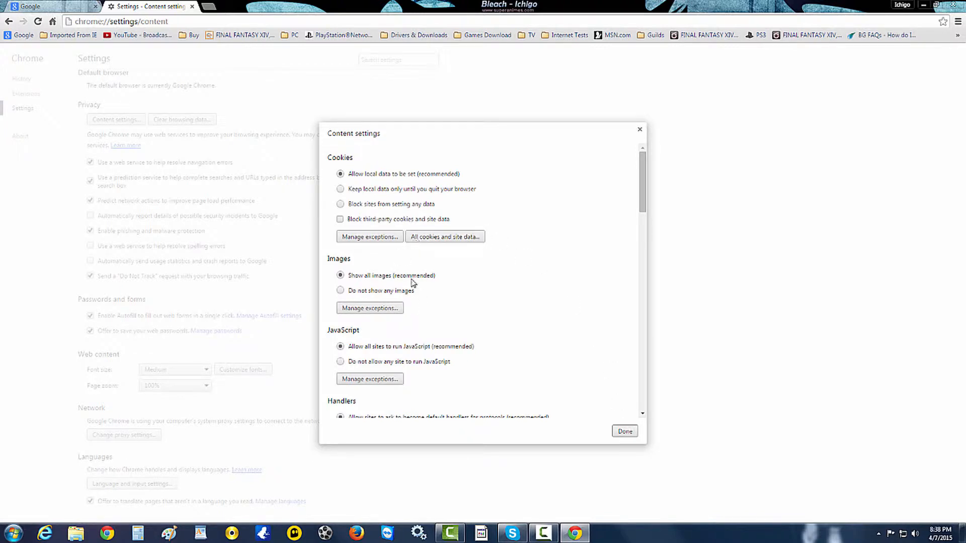
click(425, 237)
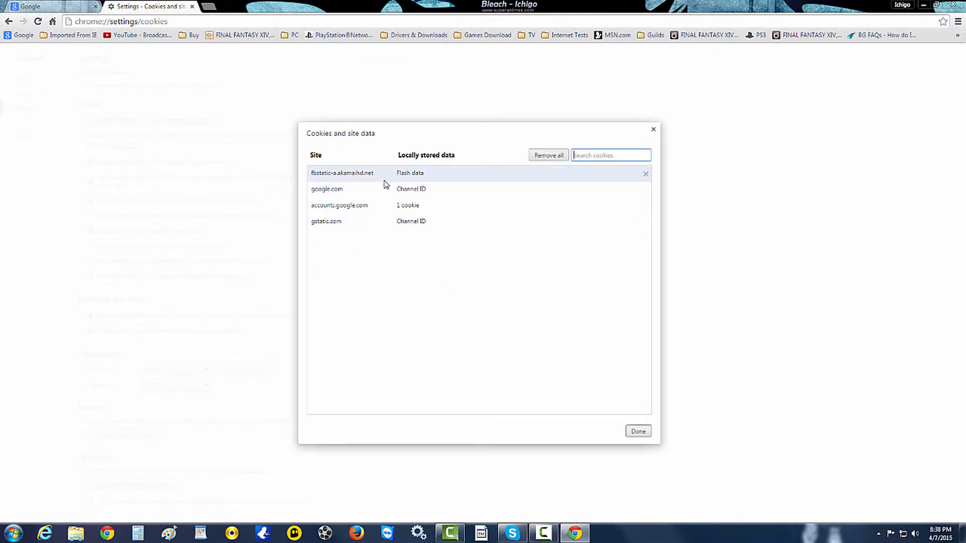
click(638, 431)
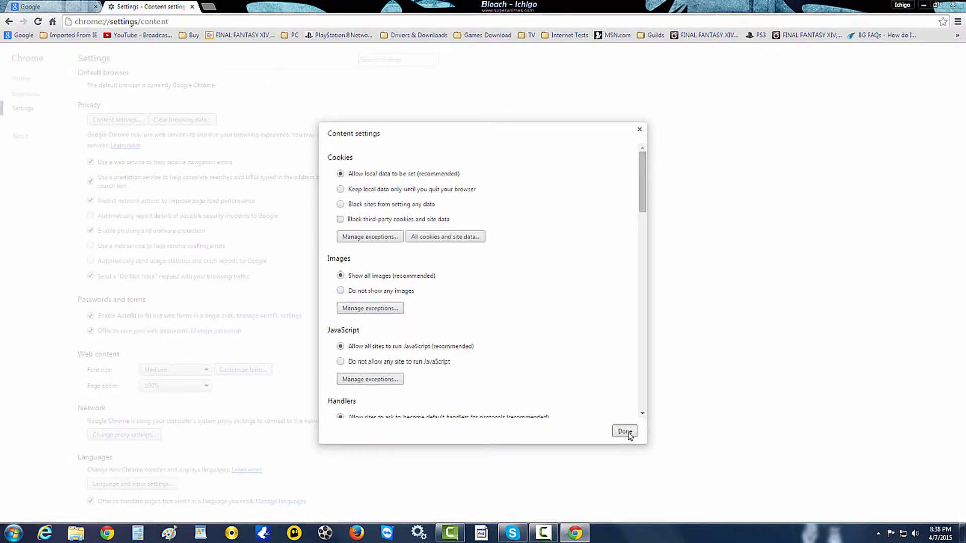
click(627, 432)
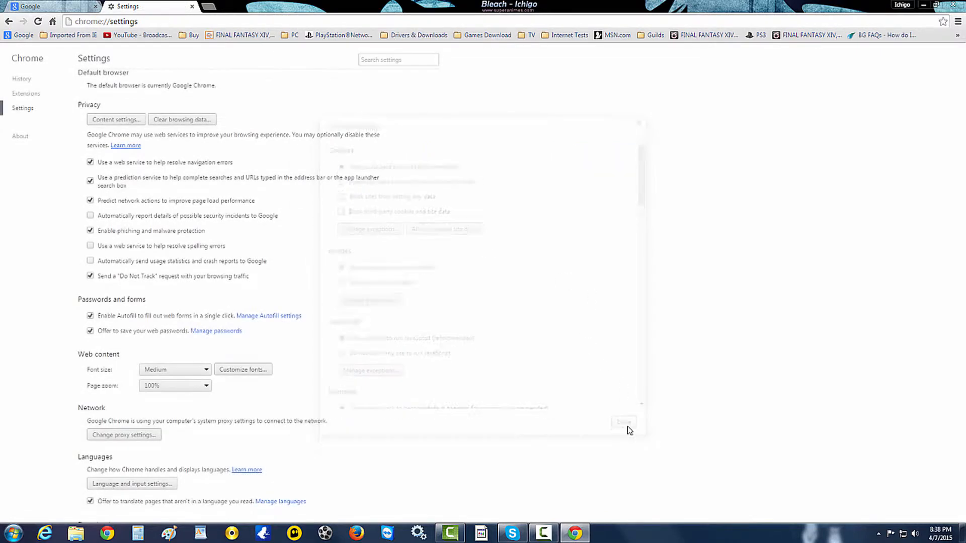
- Clear Chrome's browsing history, download history, cookies and other site data, and cached images and files from the beginning of time
click(21, 80)
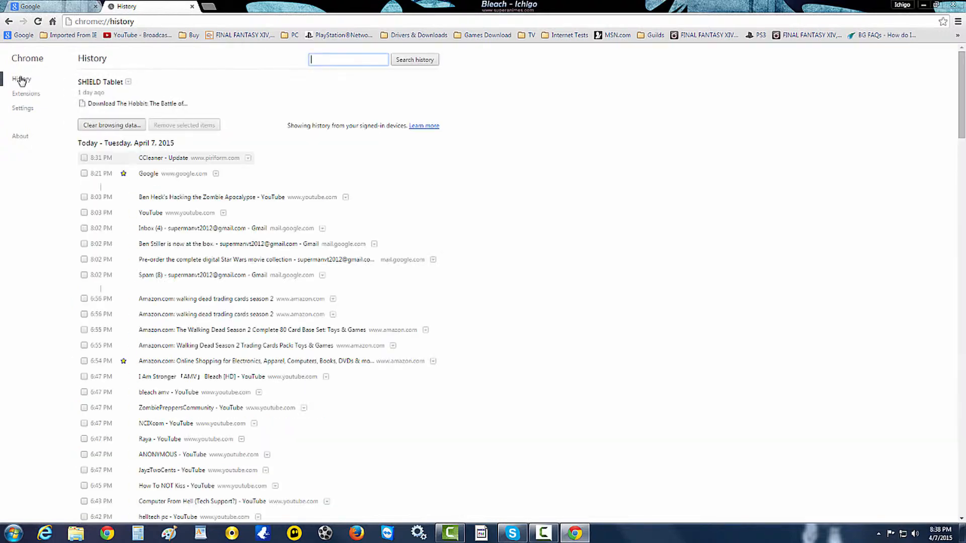
click(106, 127)
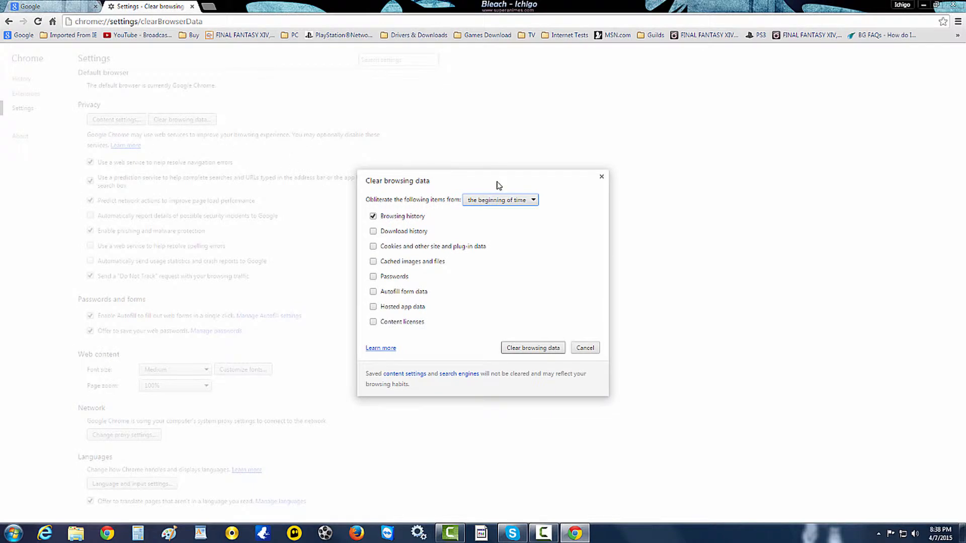
click(417, 233)
click(422, 246)
click(426, 262)
click(534, 351)
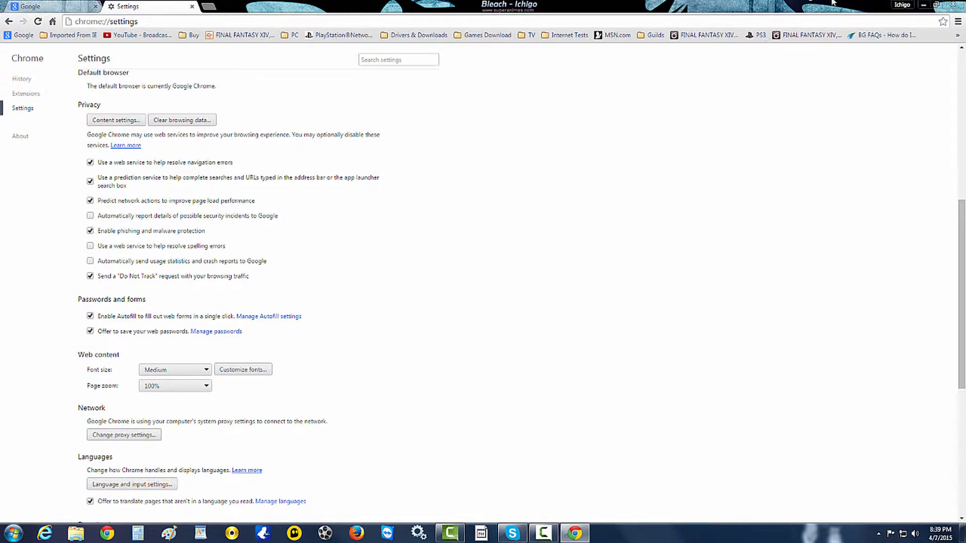
- Switch from Chrome to Internet Explorer, postpone its setup, decline making it the default browser, and close it
click(948, 5)
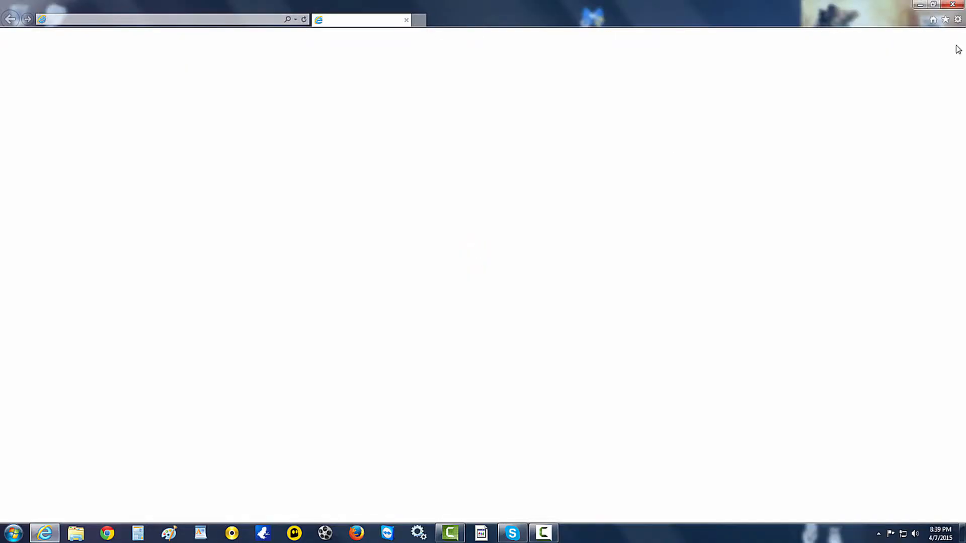
click(958, 20)
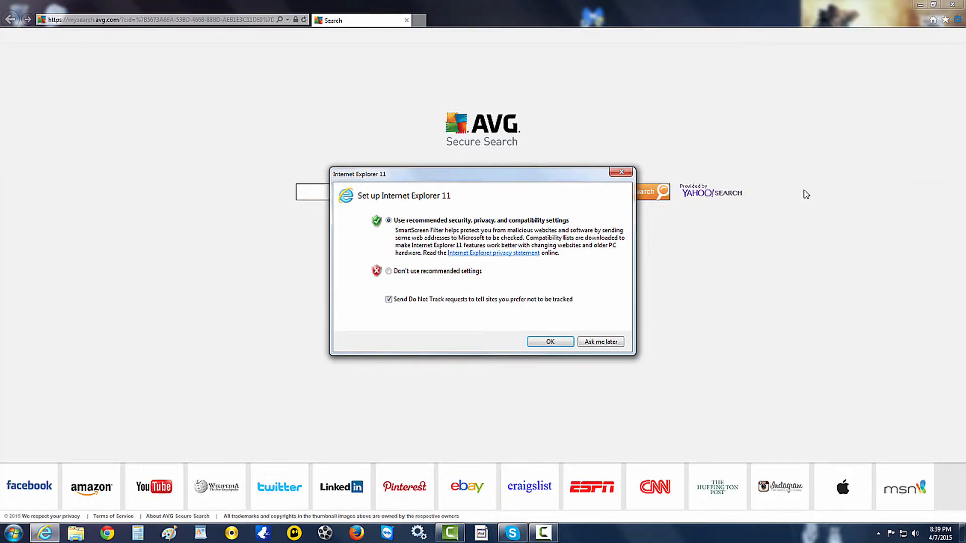
click(610, 343)
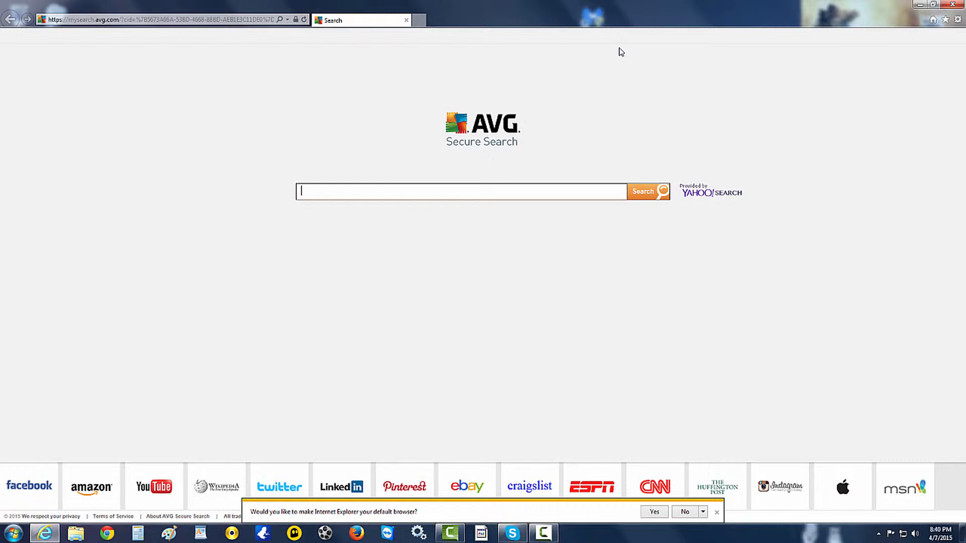
click(683, 512)
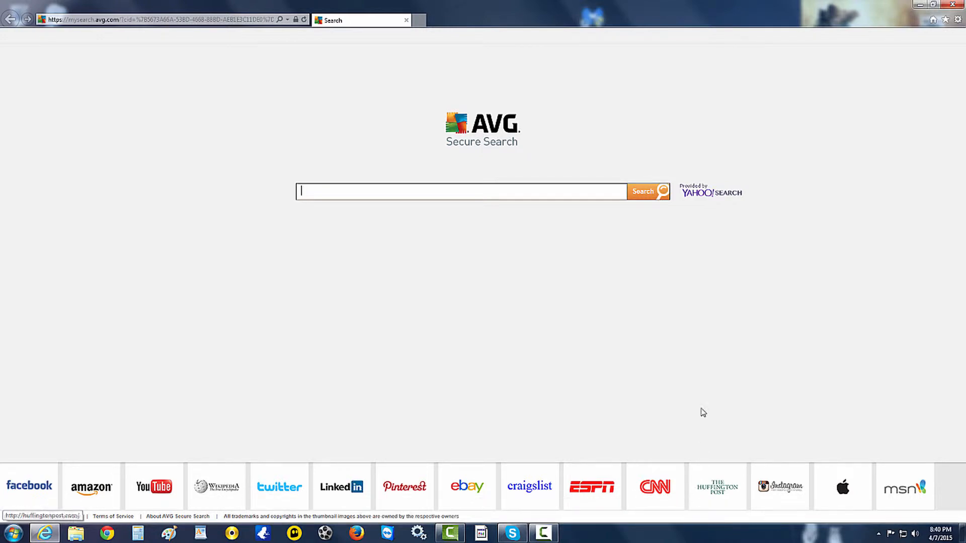
click(956, 5)
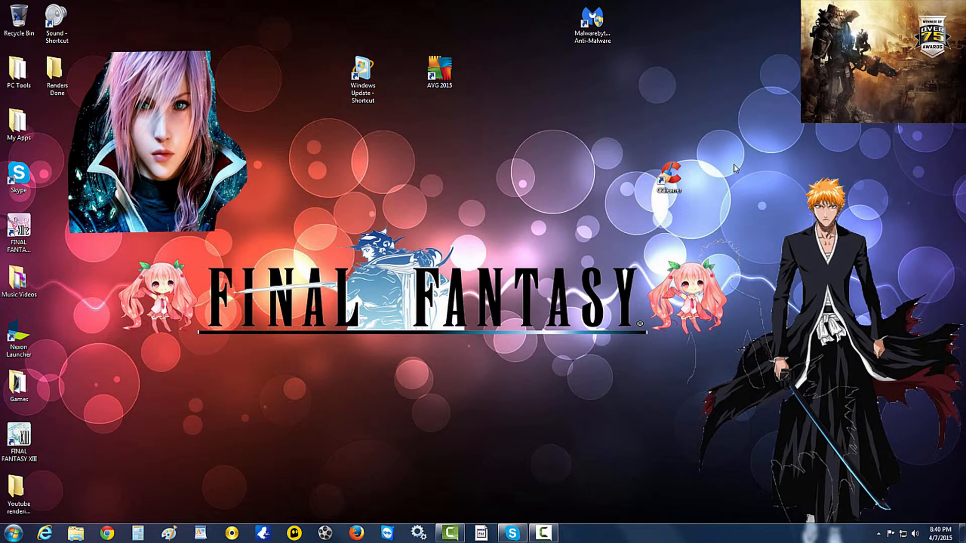
click(600, 35)
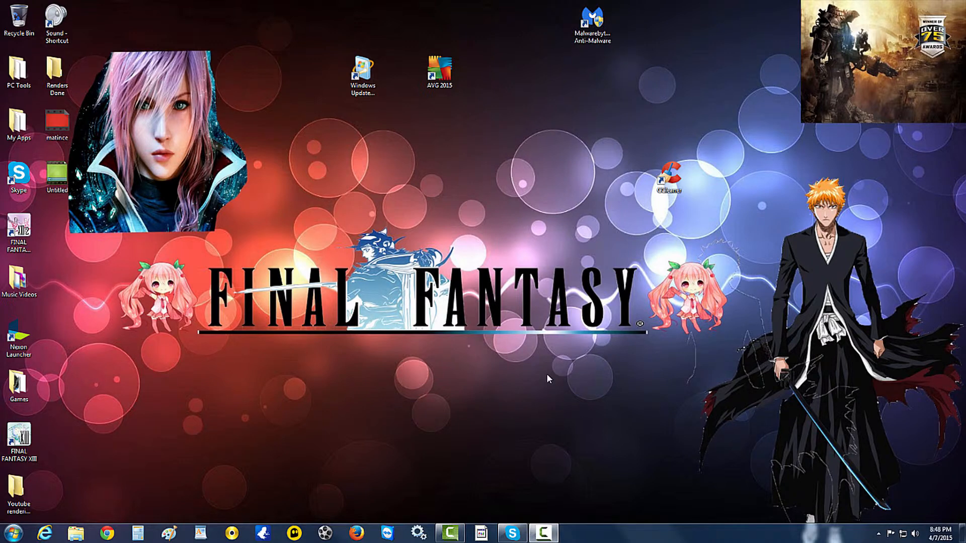
- Launch Disk Defragmenter from the Windows system tools
click(14, 533)
click(44, 488)
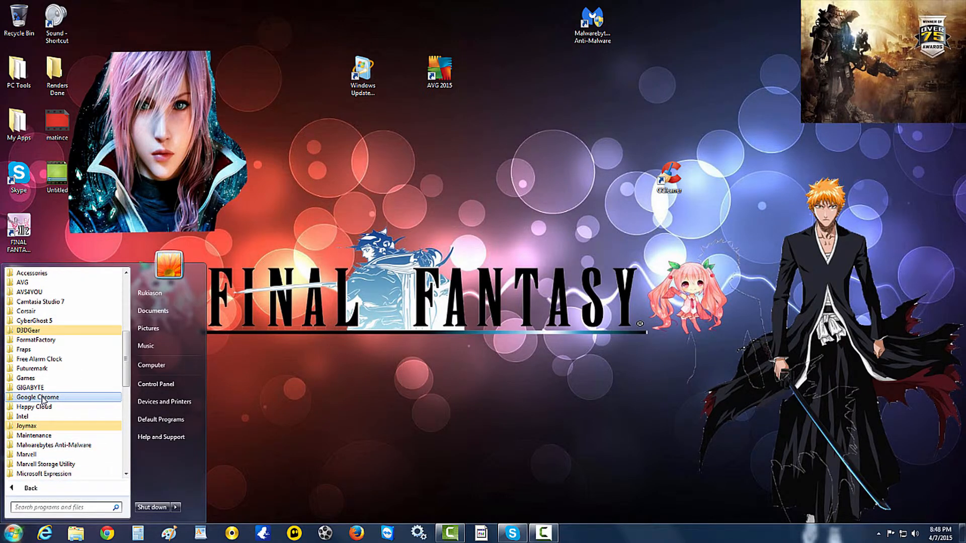
click(41, 274)
click(42, 455)
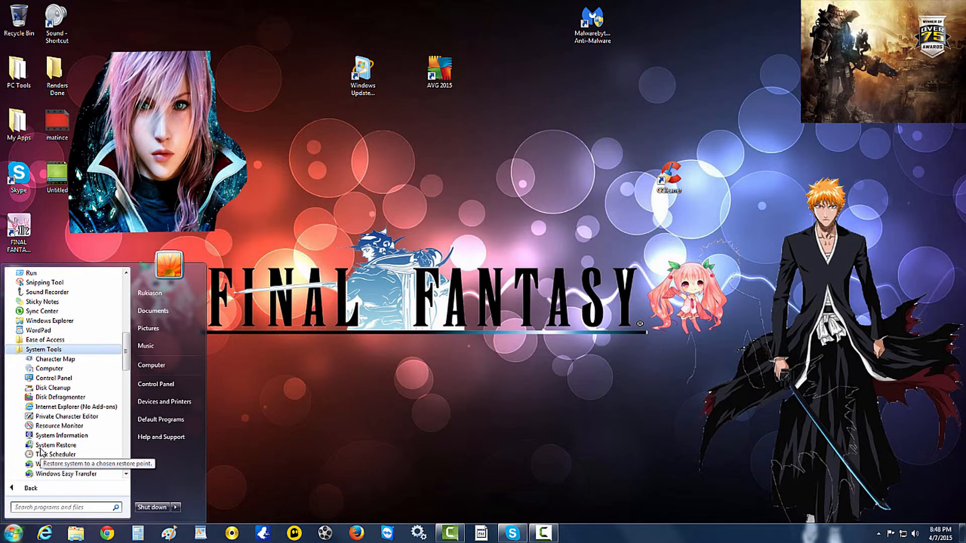
click(46, 399)
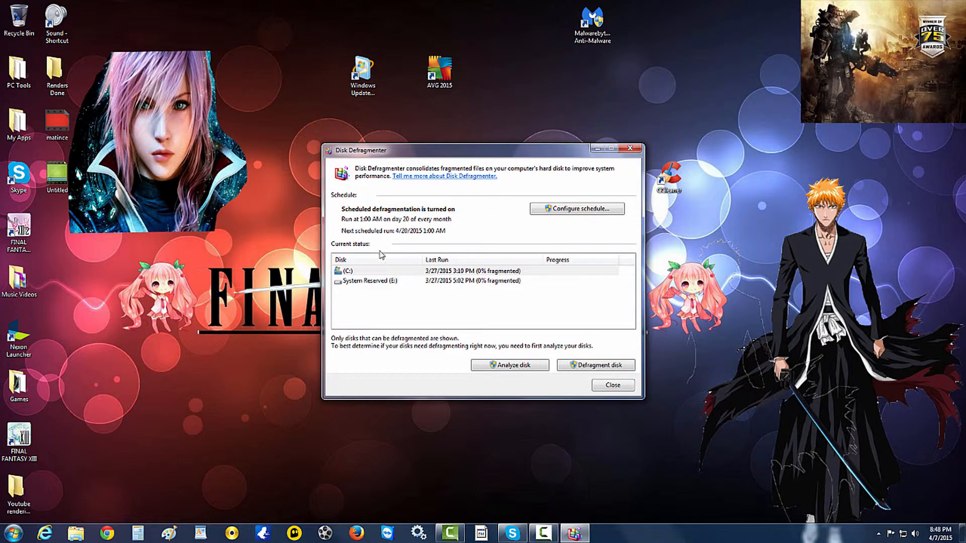
- Start a fragmentation analysis of drive C: and stop the operation
click(375, 270)
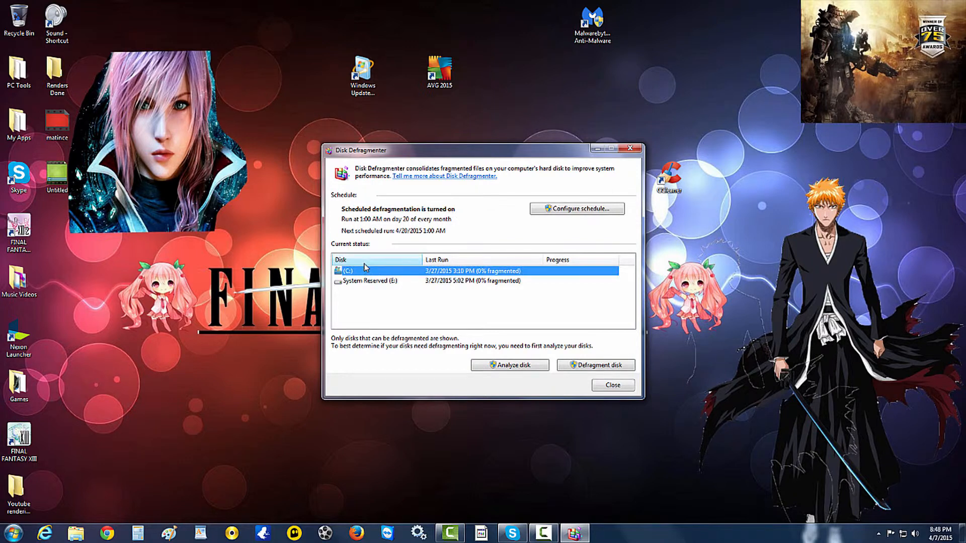
click(364, 264)
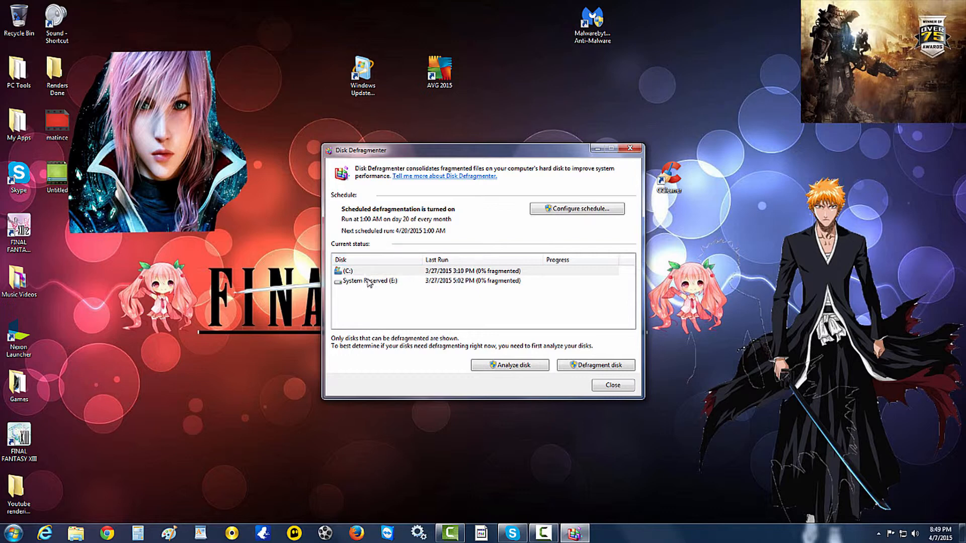
click(369, 281)
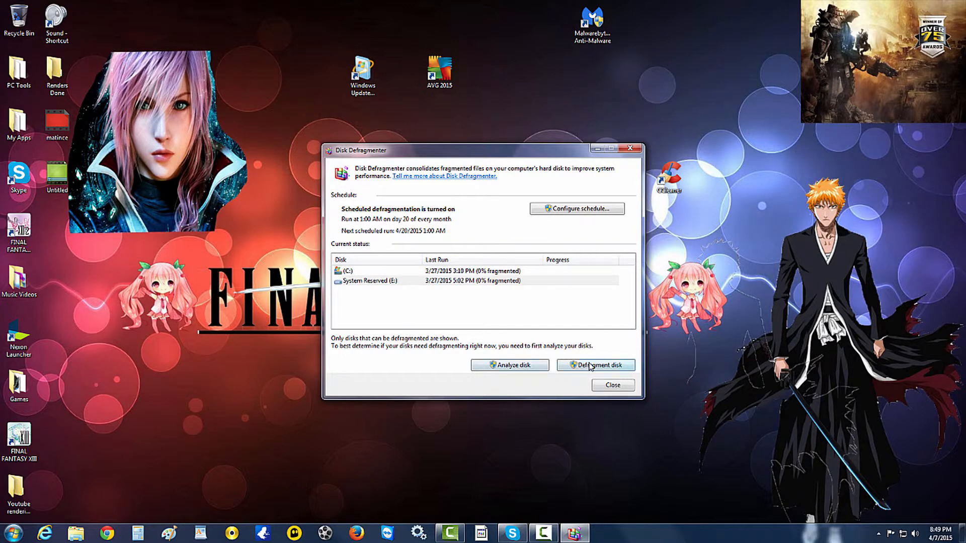
click(356, 272)
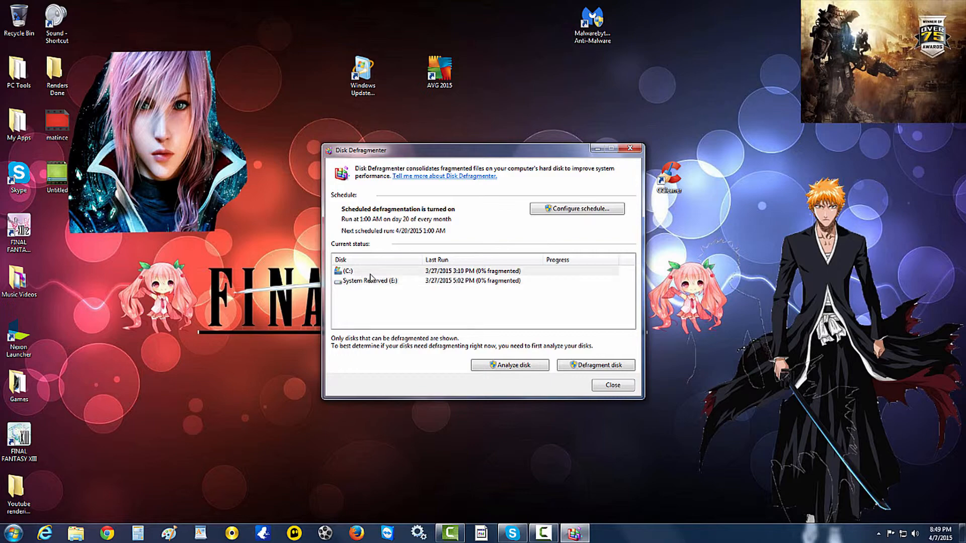
click(544, 369)
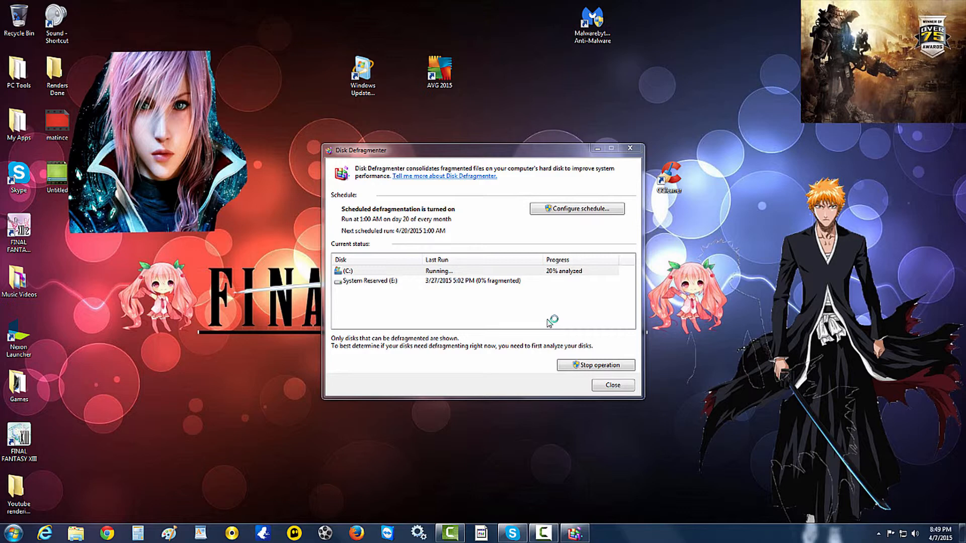
click(588, 364)
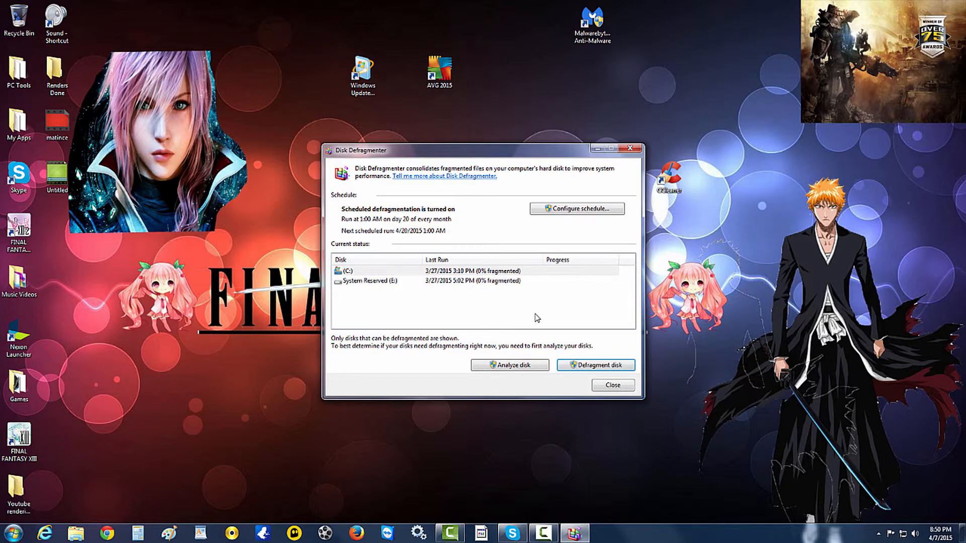
click(518, 283)
click(557, 312)
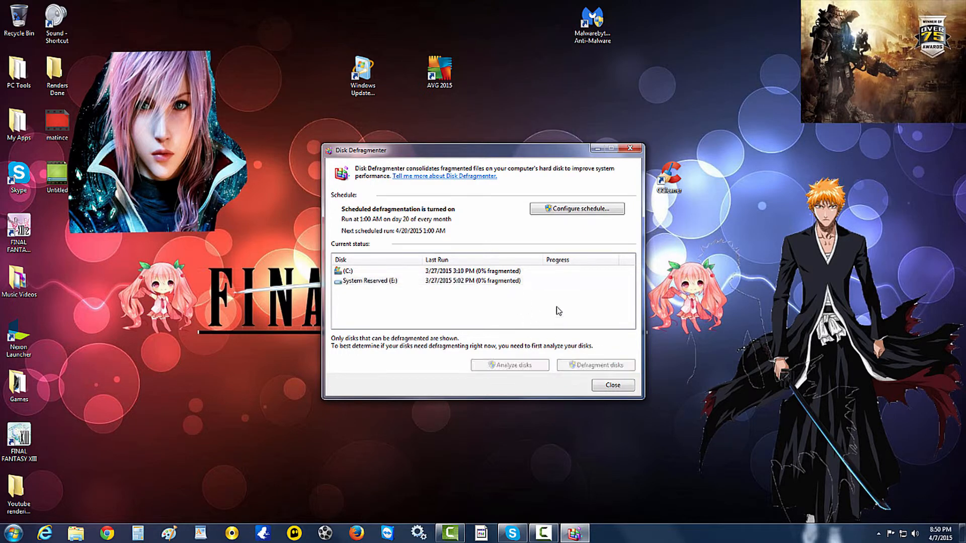
click(537, 275)
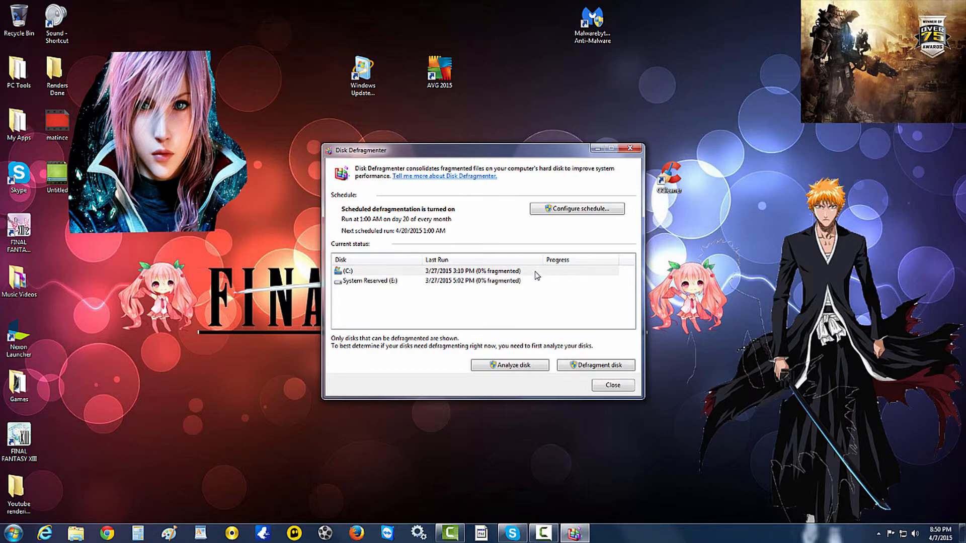
- Examine the defragmentation schedule's frequency options and disk selection without changing them
click(576, 208)
click(523, 224)
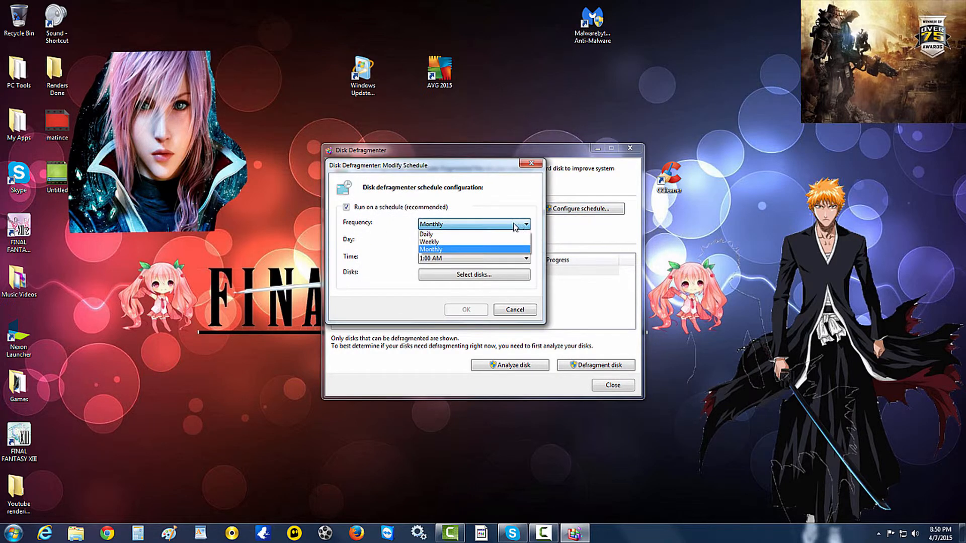
click(512, 225)
click(507, 274)
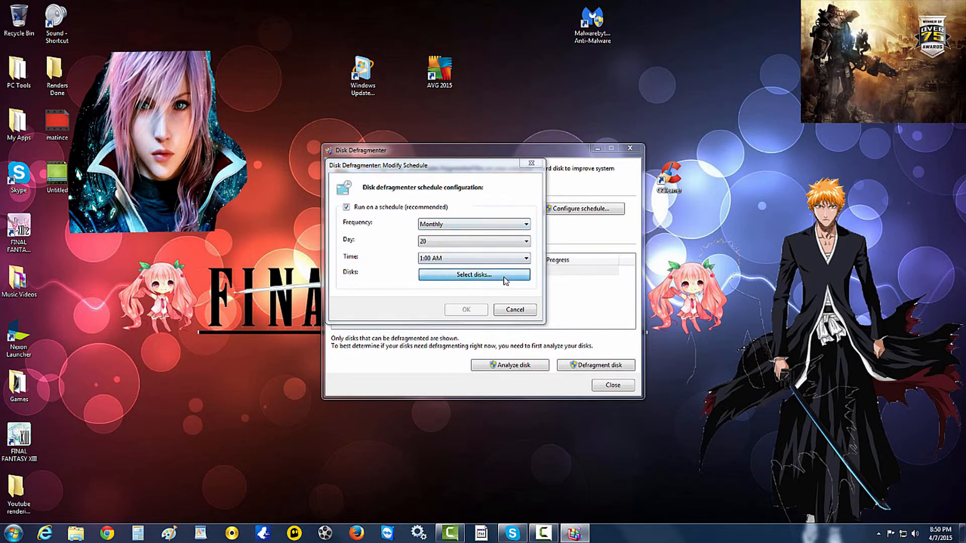
click(523, 350)
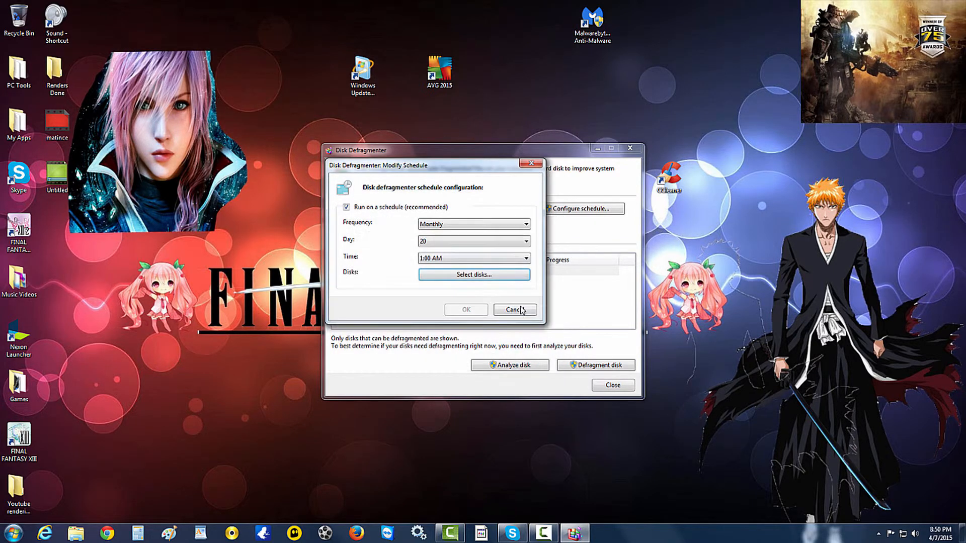
- Review the defragmentation schedule's time and day settings, disable running on a schedule, and apply the change
click(517, 258)
click(517, 258)
click(524, 241)
click(524, 242)
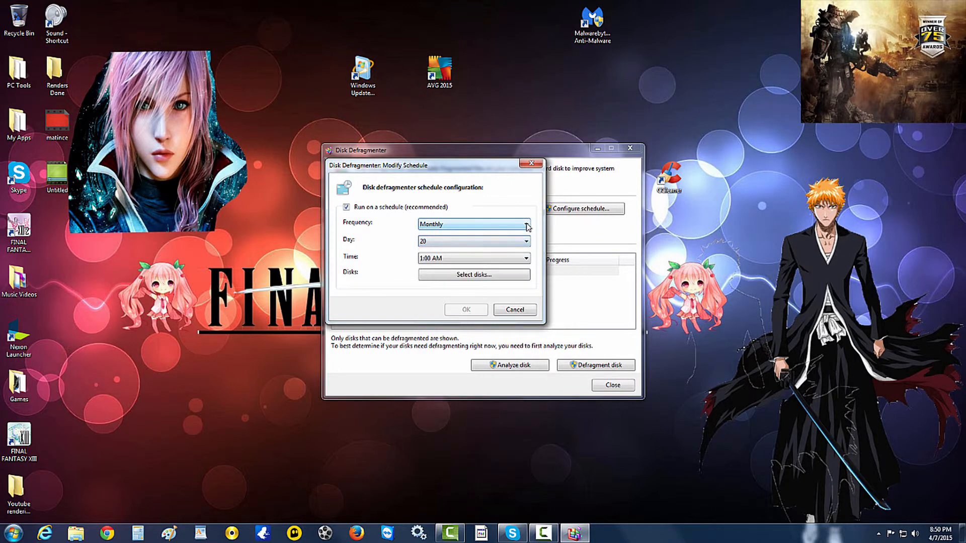
click(421, 210)
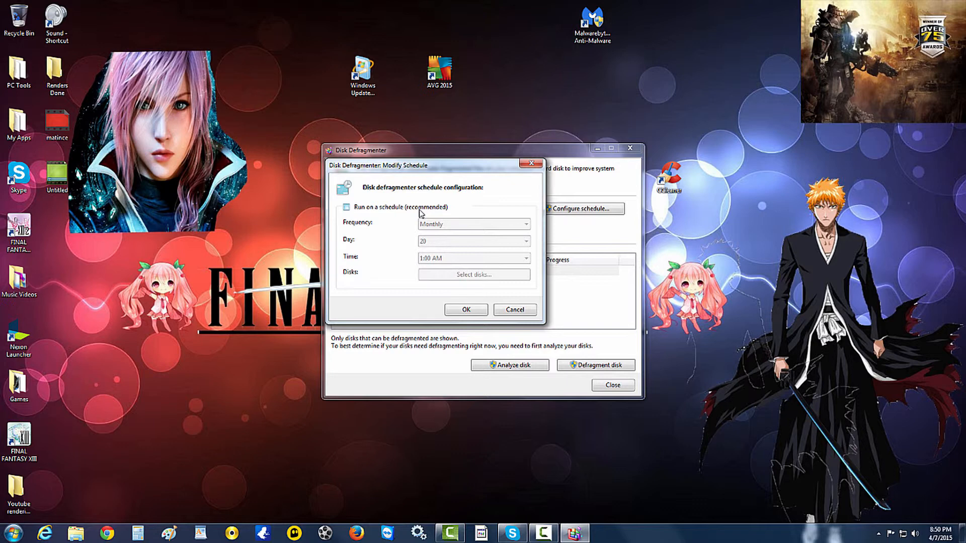
click(467, 310)
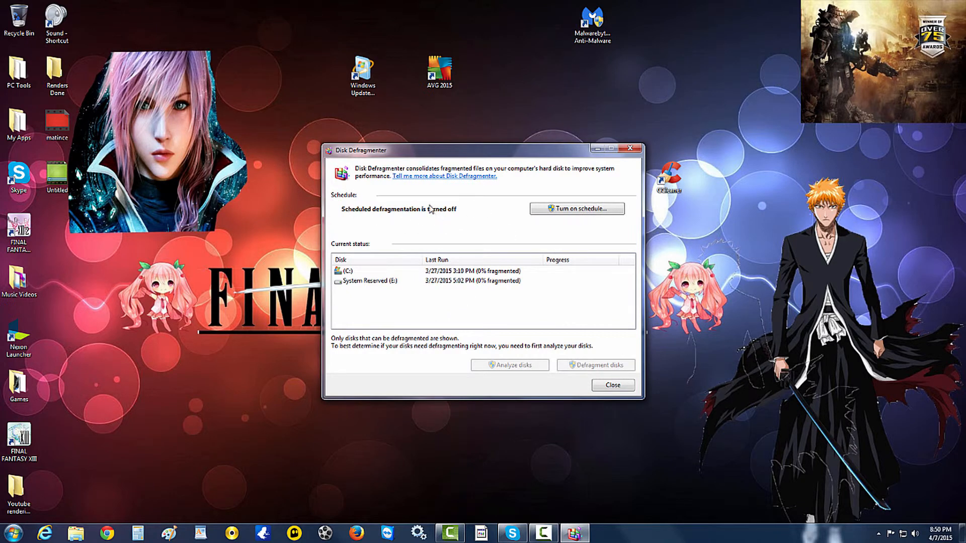
- Examine the last run date and fragmentation status of drive C: and the System Reserved (E:) drive
click(531, 272)
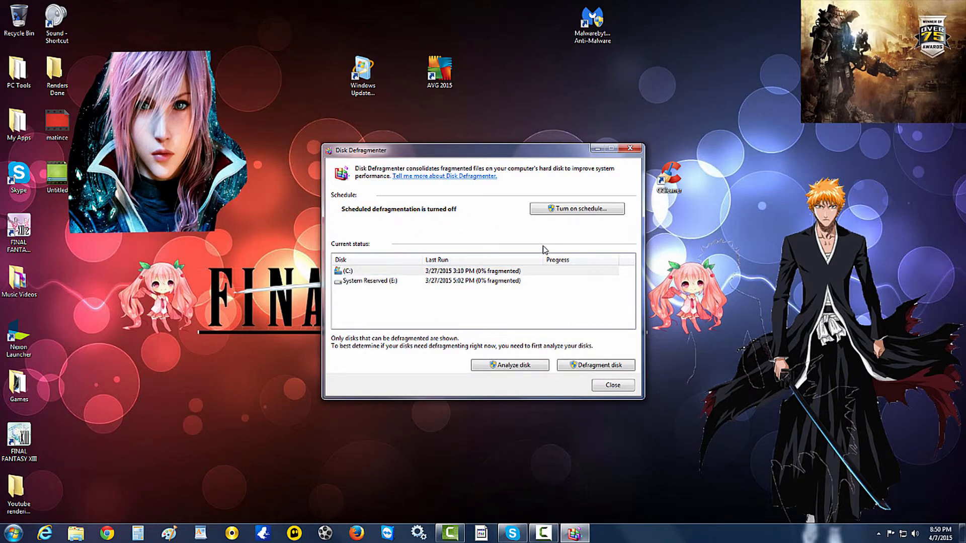
click(534, 283)
click(535, 273)
click(525, 280)
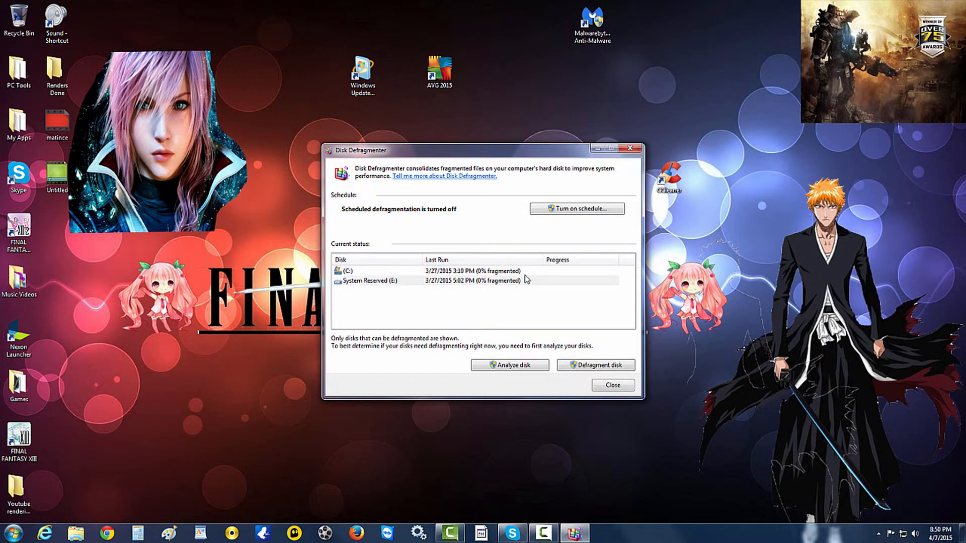
click(524, 274)
click(510, 277)
click(510, 271)
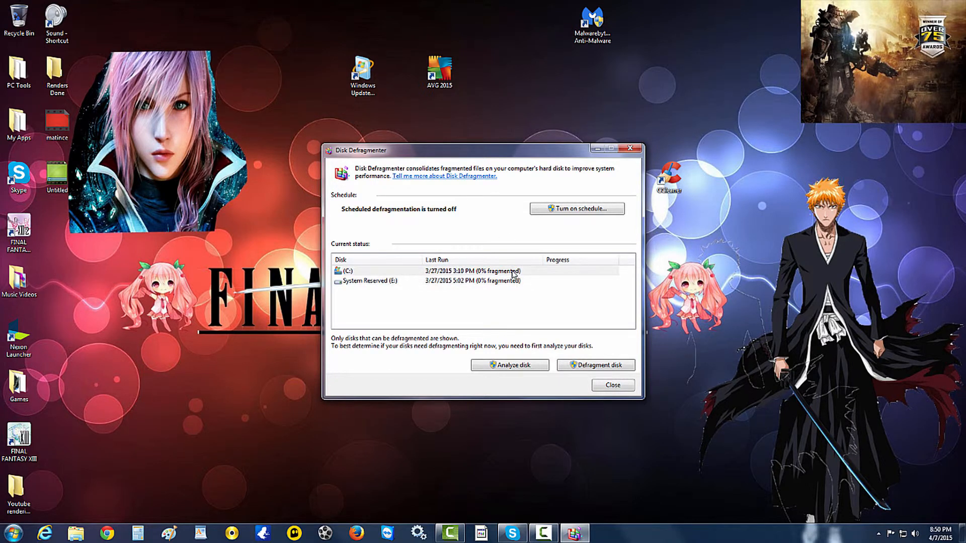
click(510, 276)
click(511, 272)
click(510, 280)
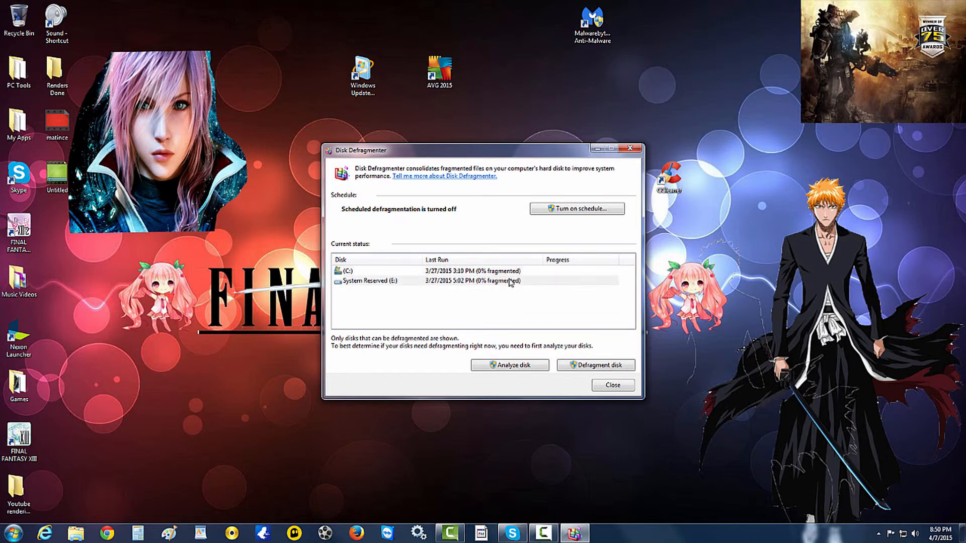
click(511, 272)
click(511, 281)
click(512, 272)
click(509, 280)
click(506, 273)
click(503, 281)
click(508, 272)
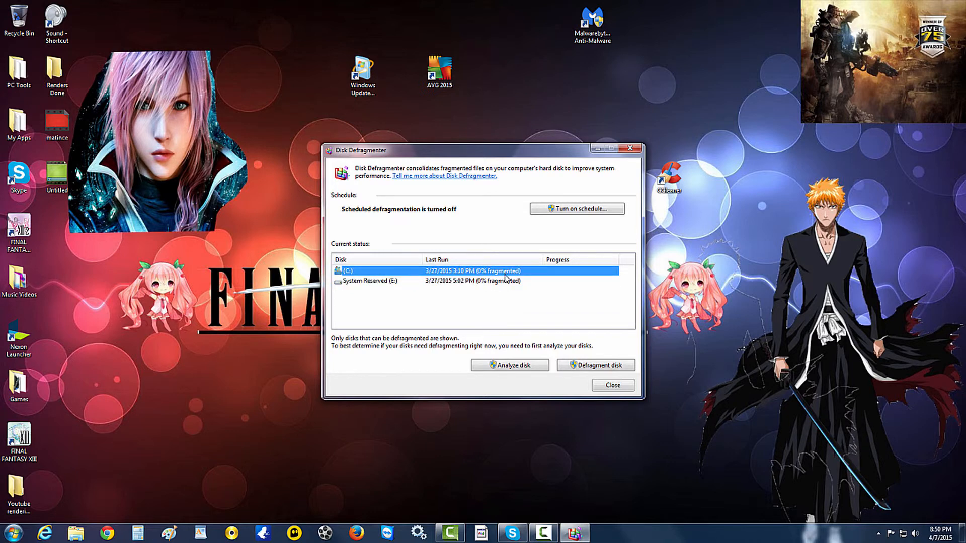
click(506, 280)
click(507, 273)
click(509, 280)
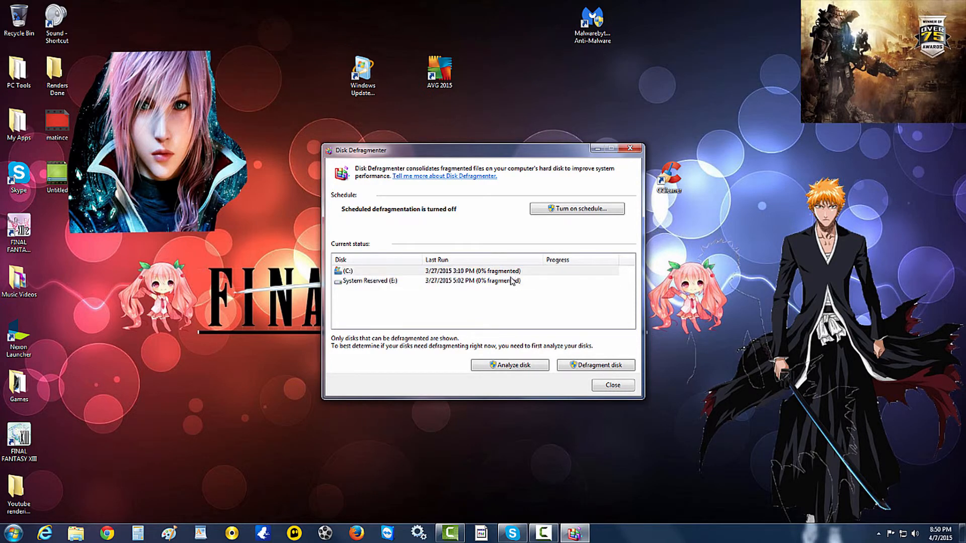
click(510, 272)
click(511, 281)
click(511, 272)
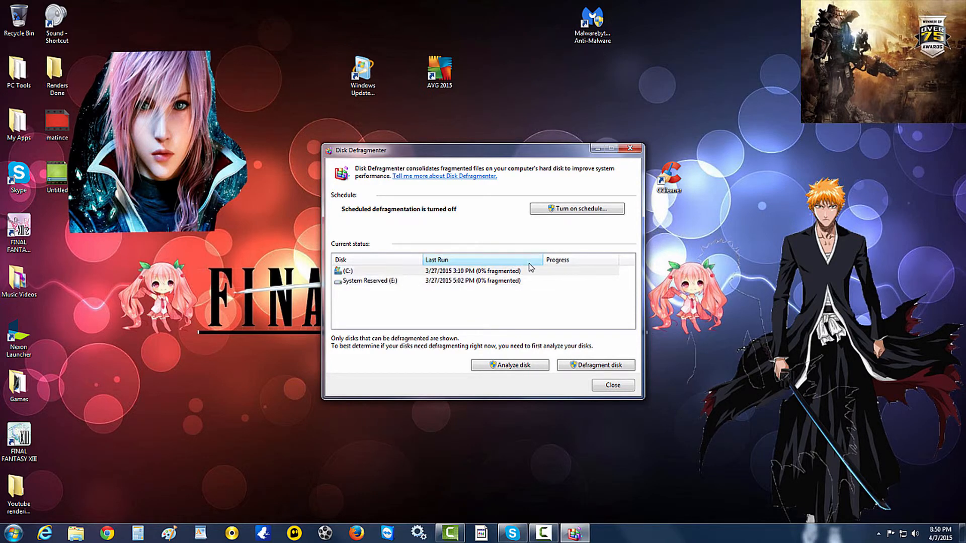